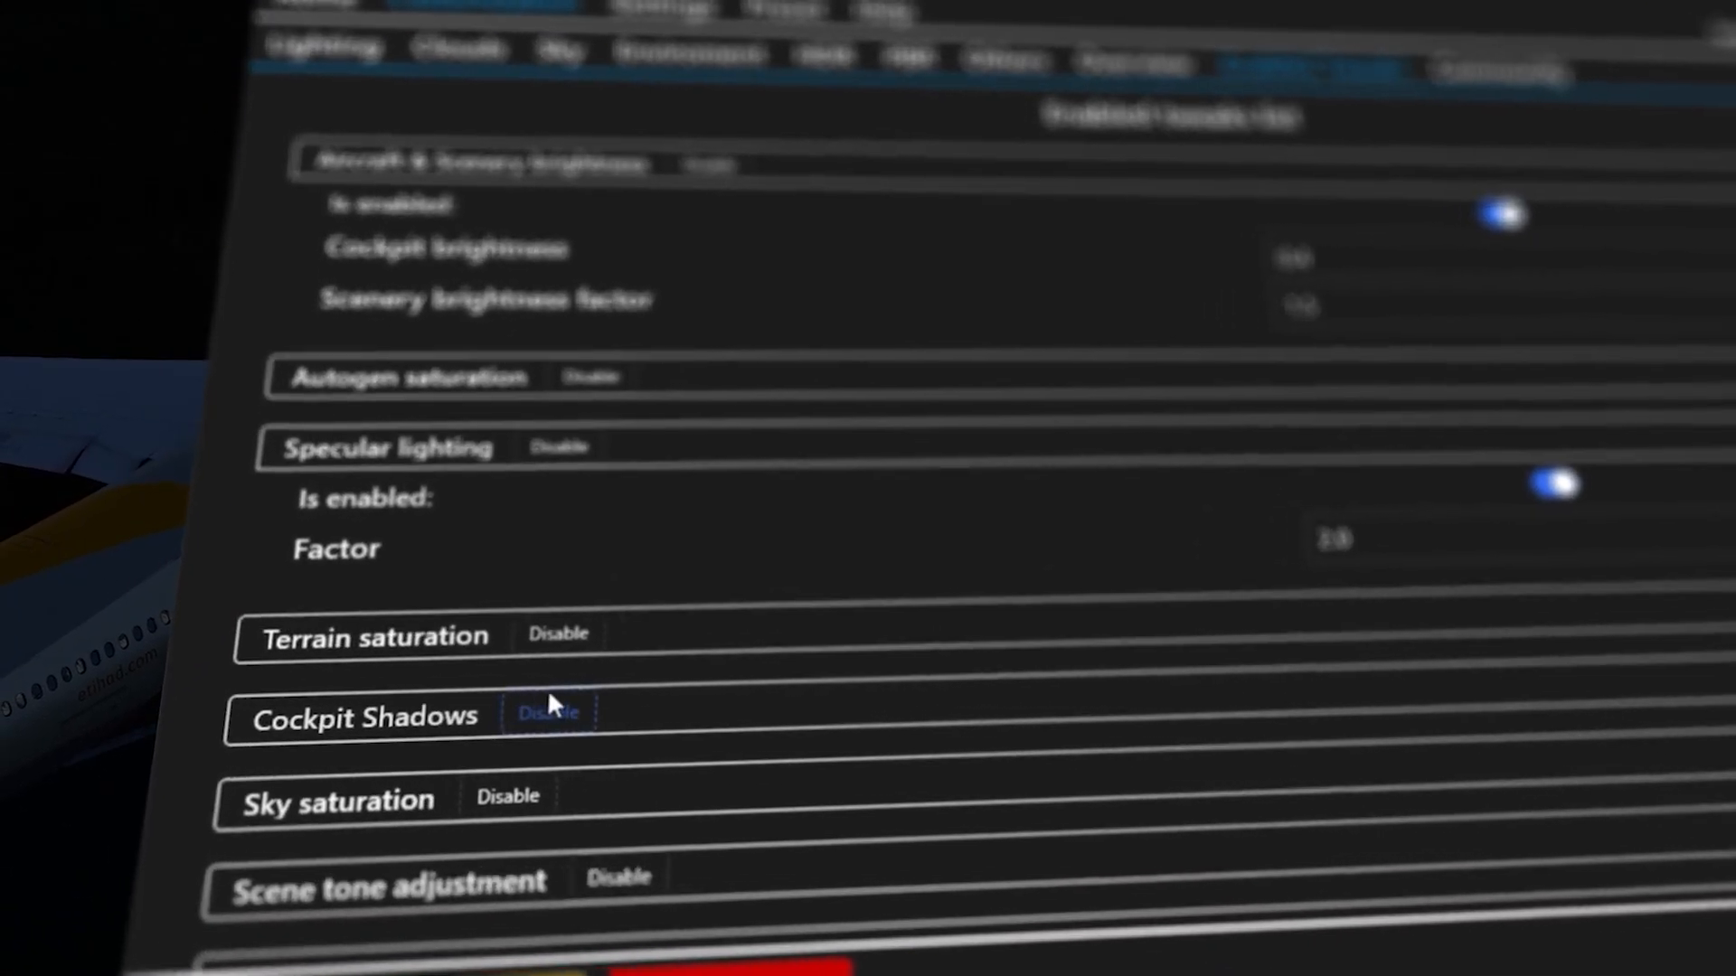
click(498, 649)
click(478, 691)
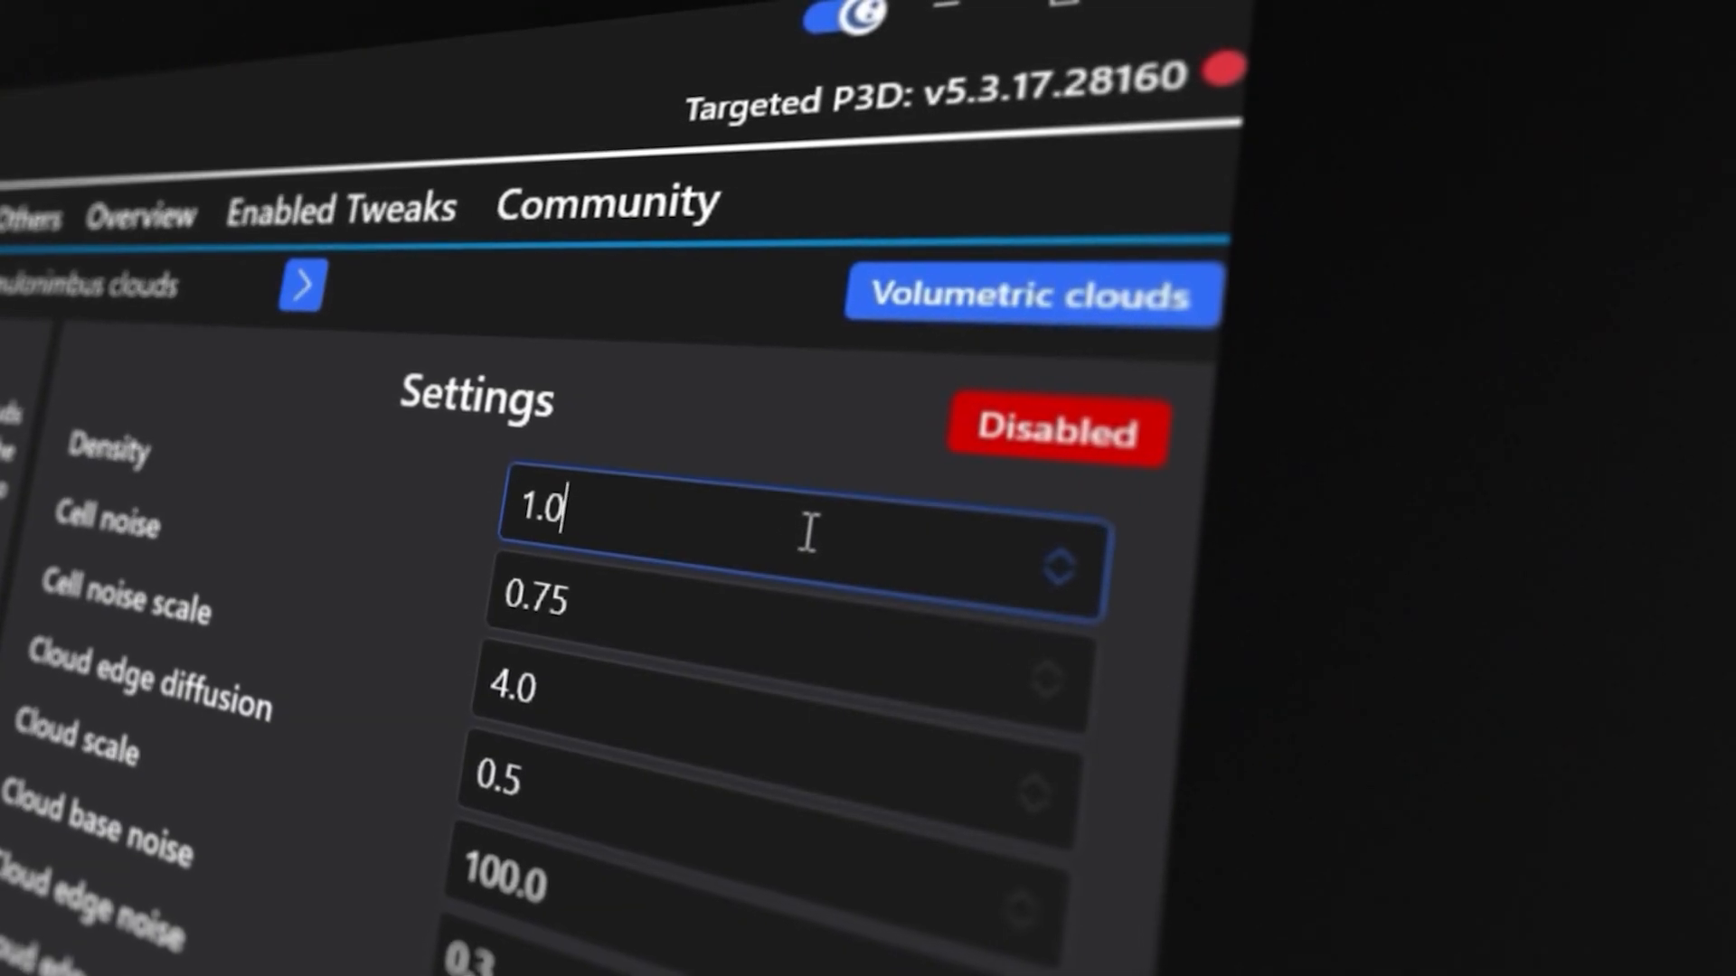
Set the density of the Cumulonimbus clouds tweak to 0.7
key(BackSpace)
key(BackSpace)
key(BackSpace)
text(0.8)
key(BackSpace)
text(7)
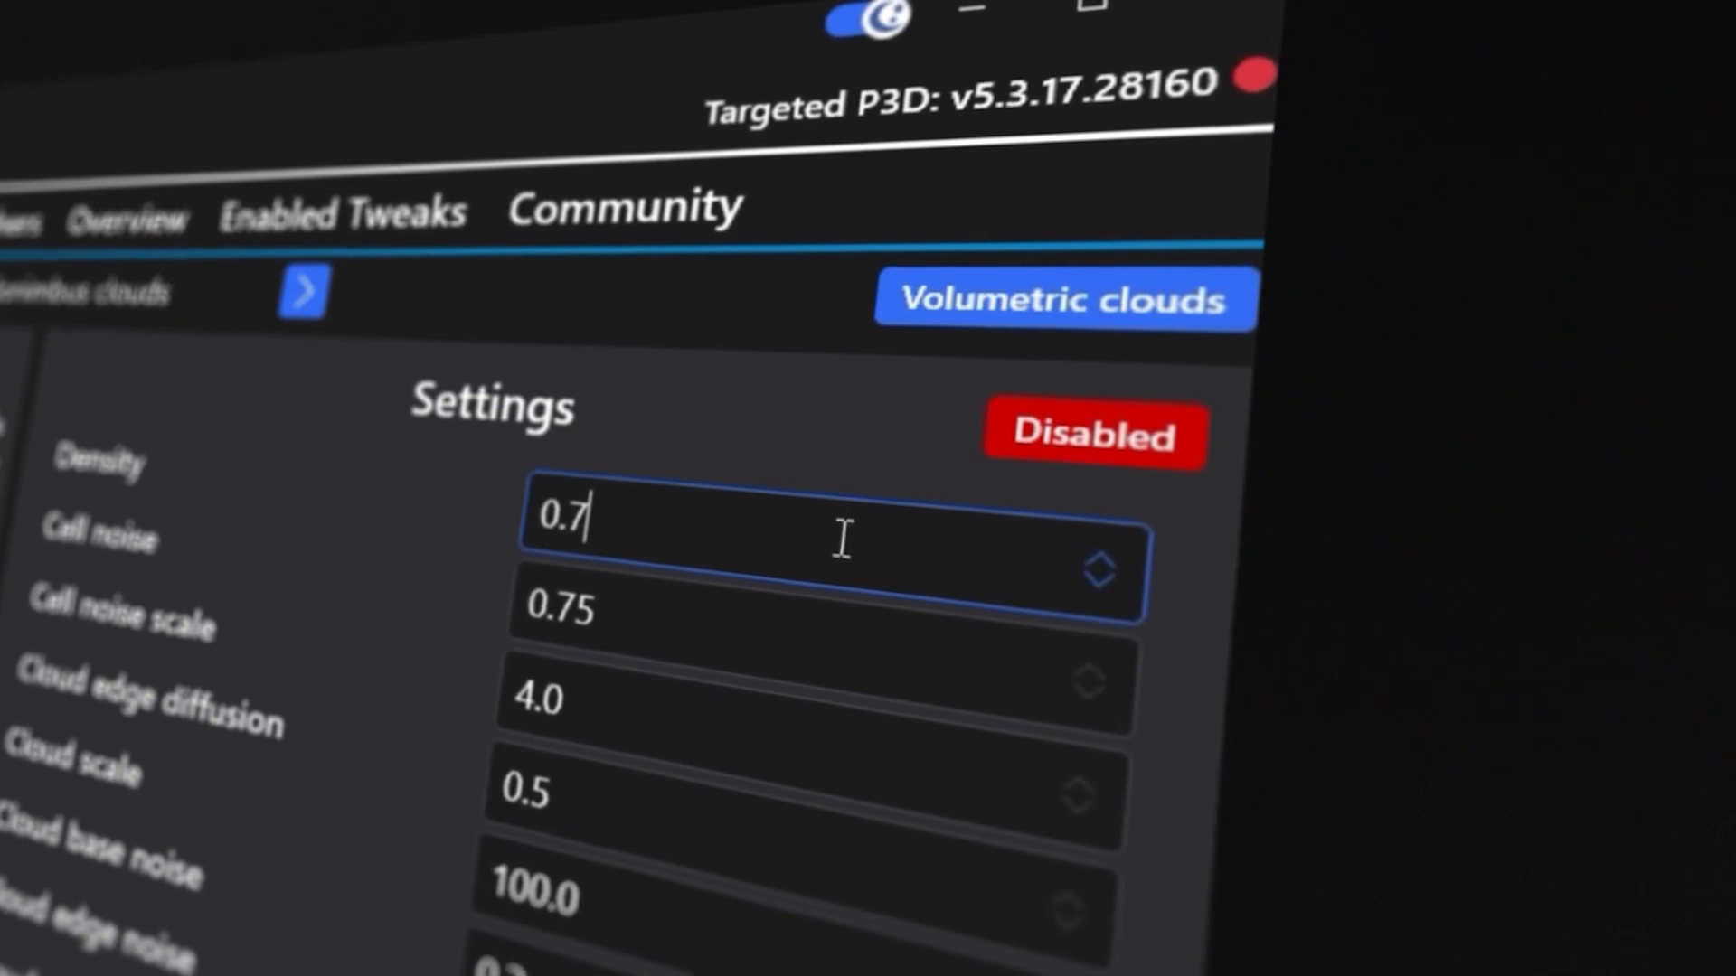
Set the Cumulonimbus clouds cell noise scale to 4.4, and enable and apply the tweak
click(664, 710)
key(BackSpace)
text(3)
scroll(830, 624, up, 1)
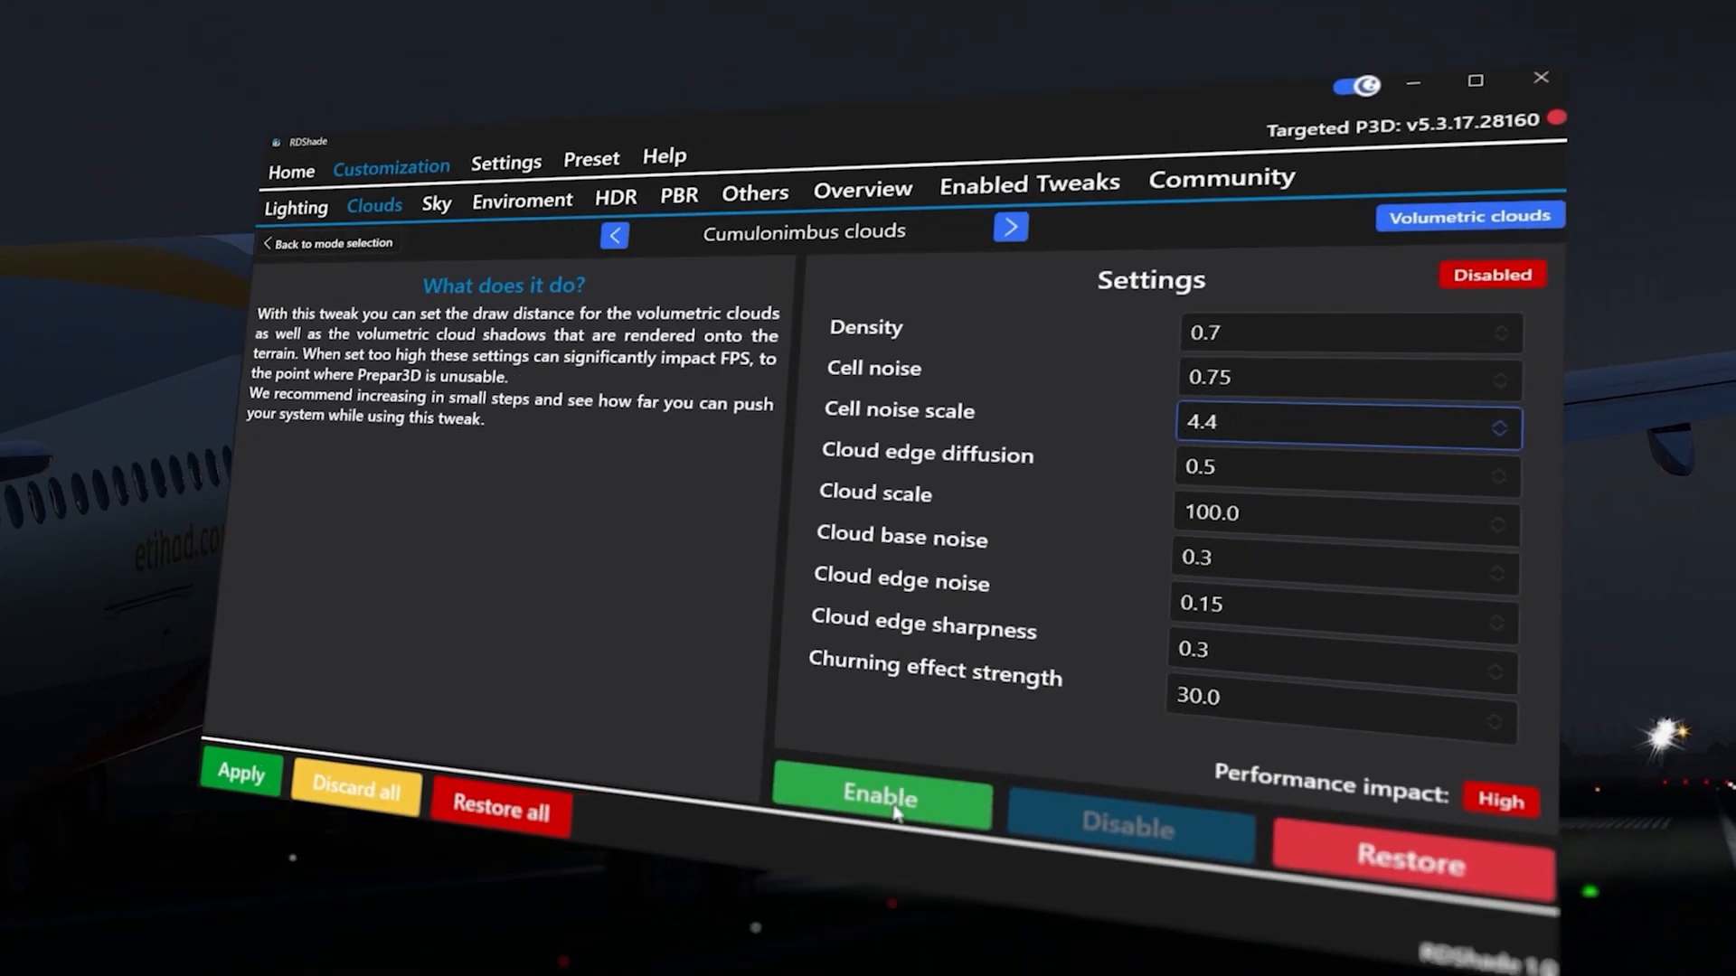
click(895, 808)
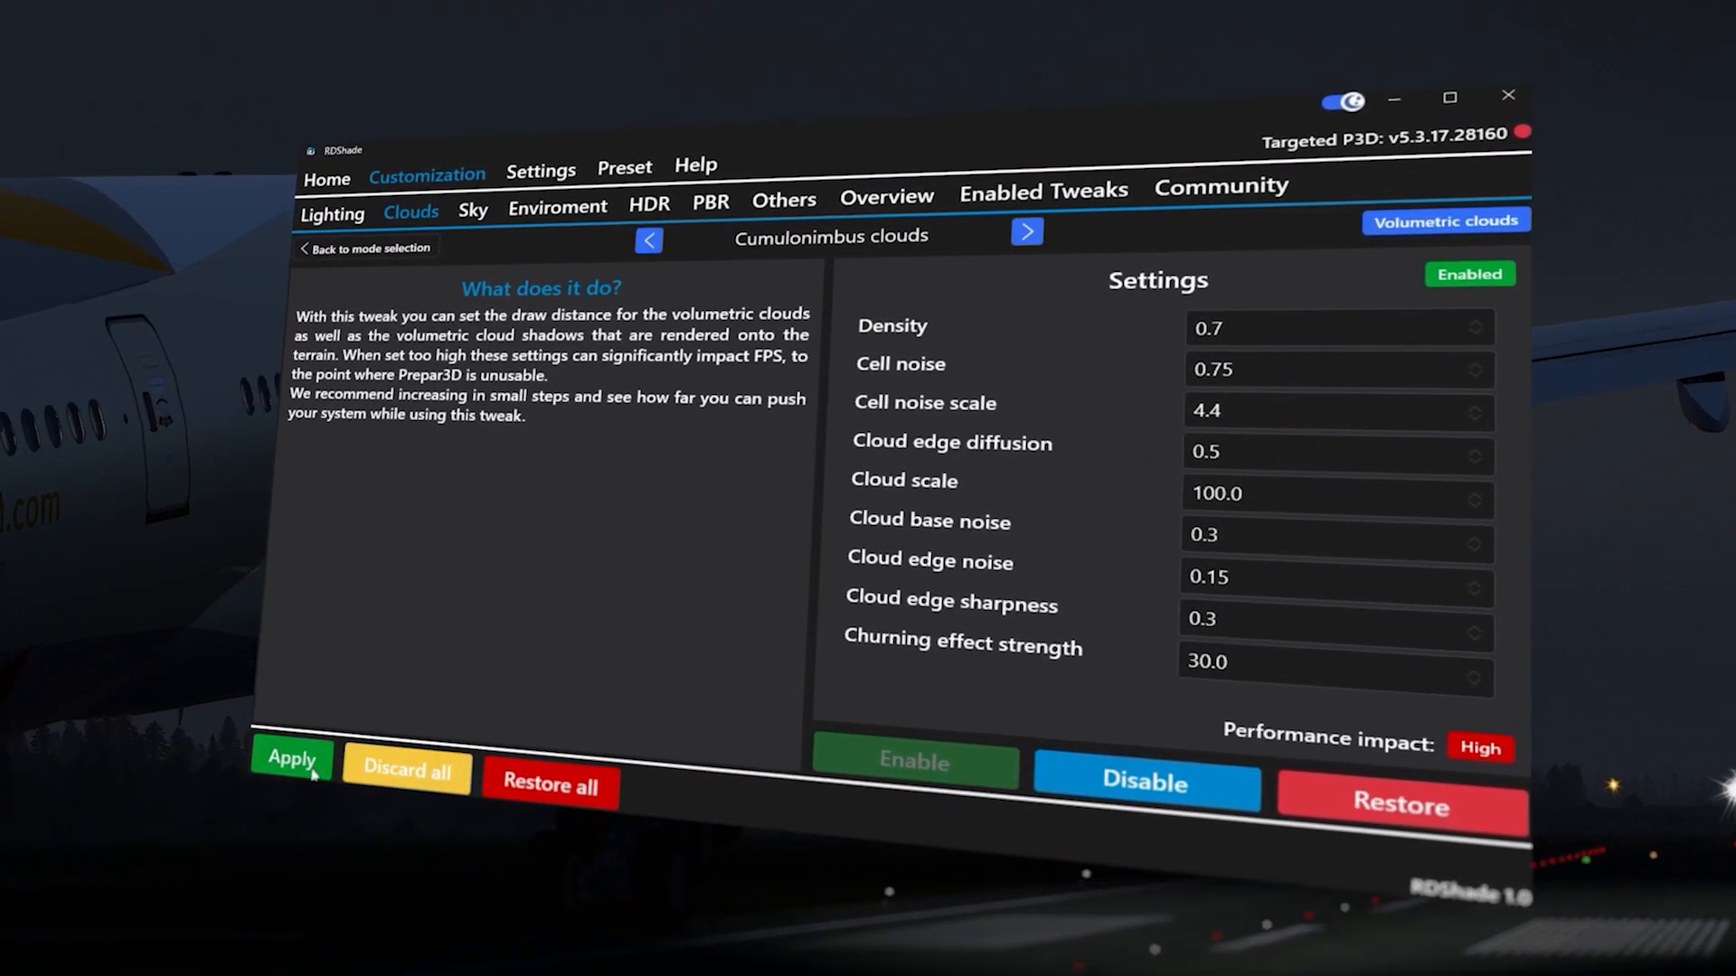
click(301, 752)
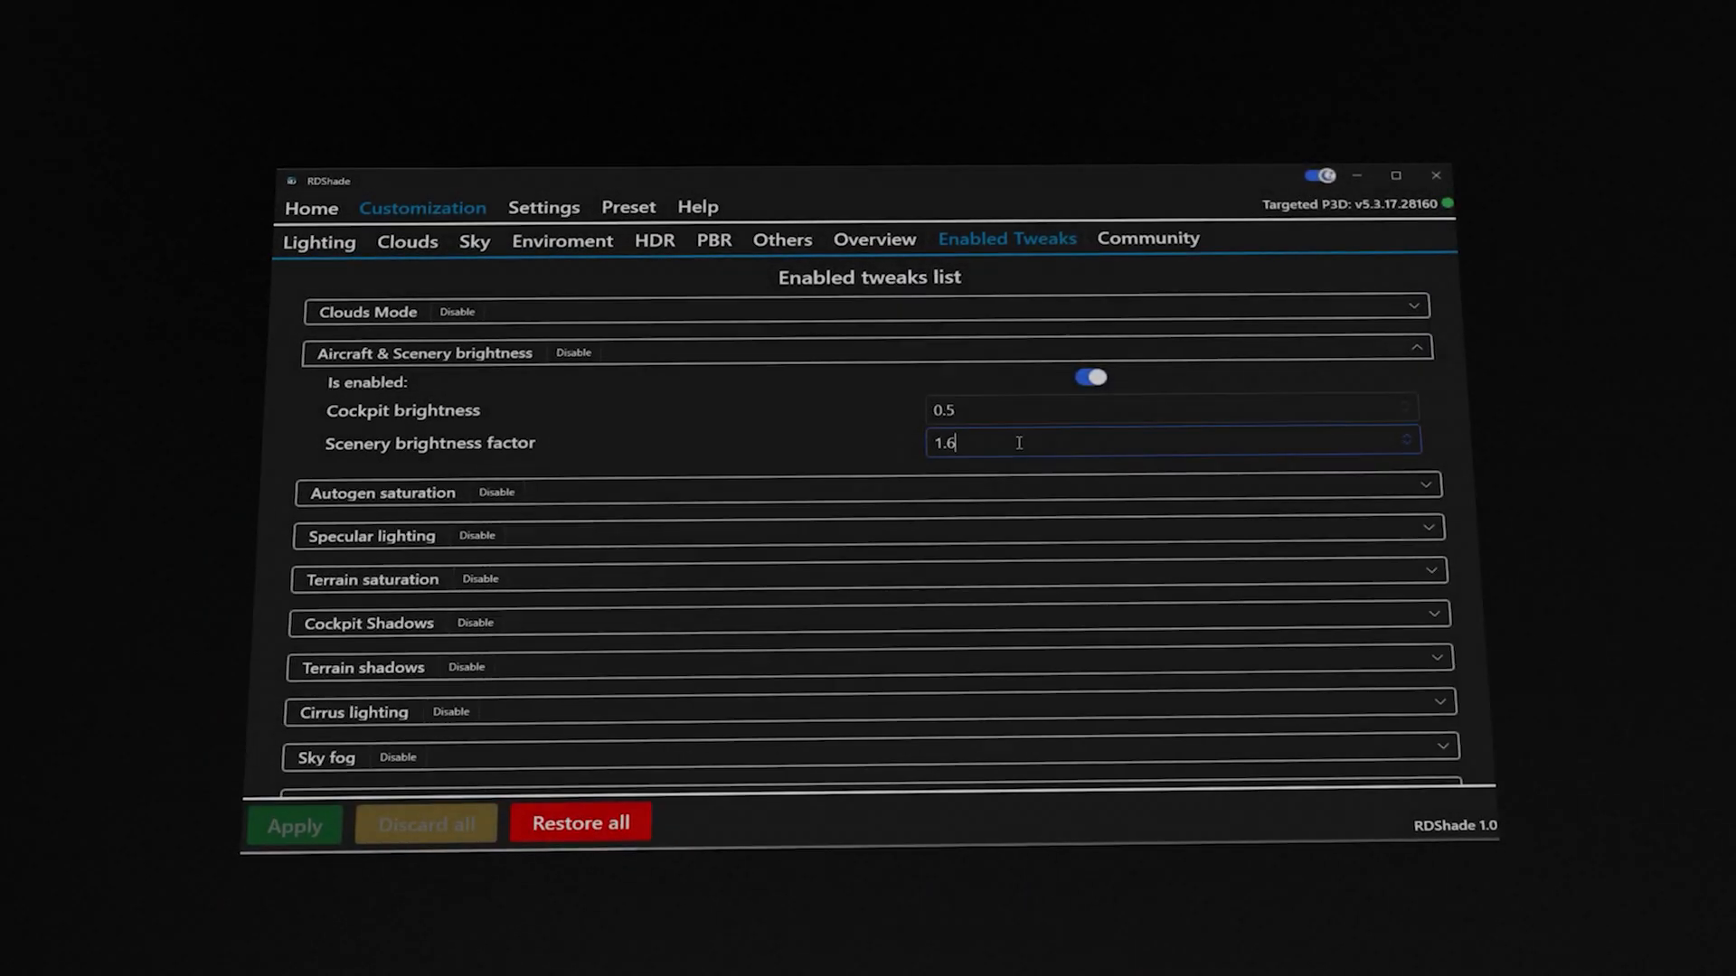
Set the scenery brightness factor to 1.5 in the enabled tweaks list and expand the Specular lighting entry
key(BackSpace)
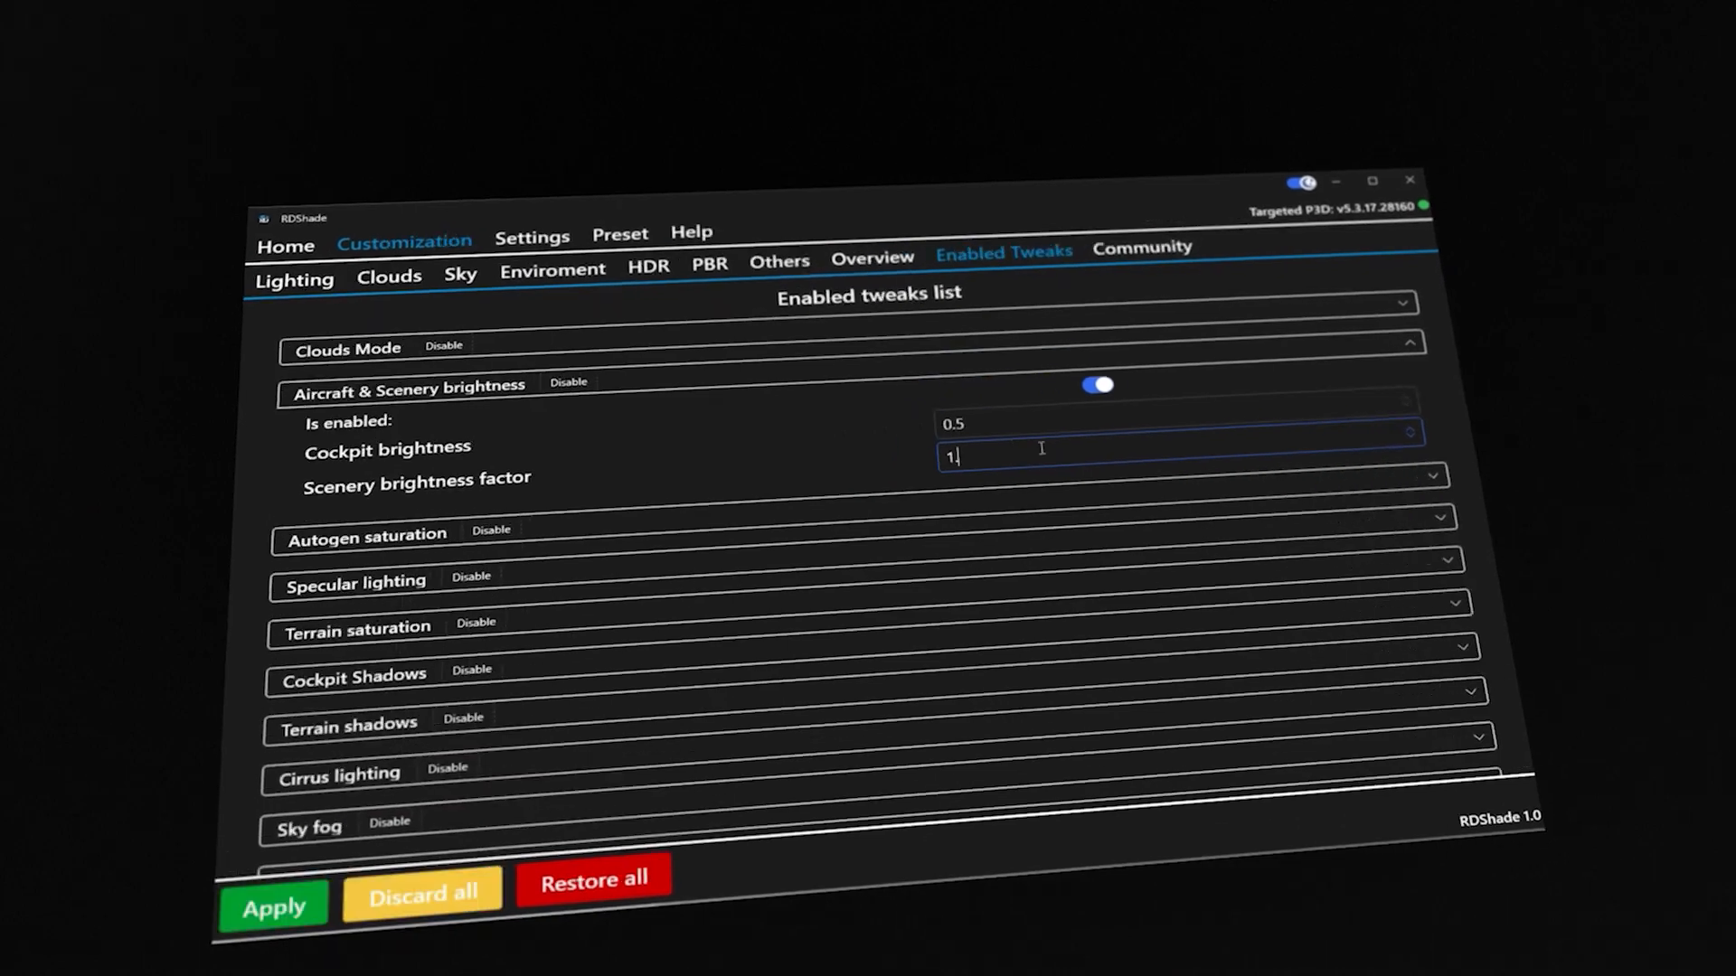
text(5)
click(1008, 532)
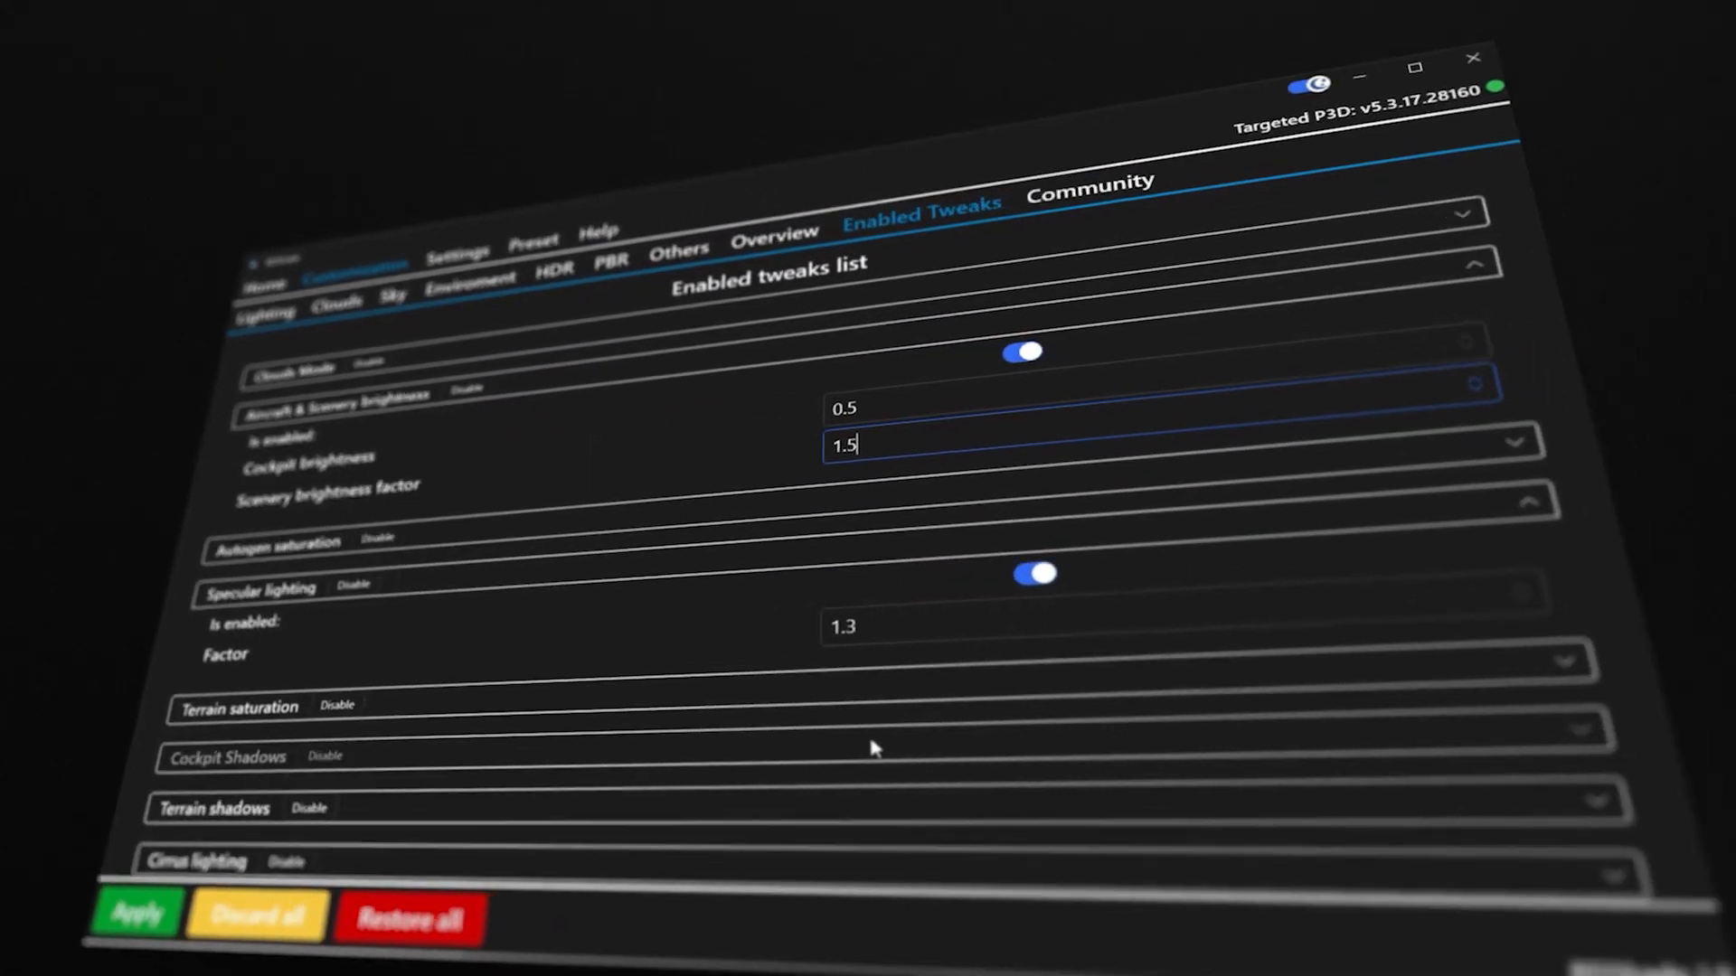
click(814, 782)
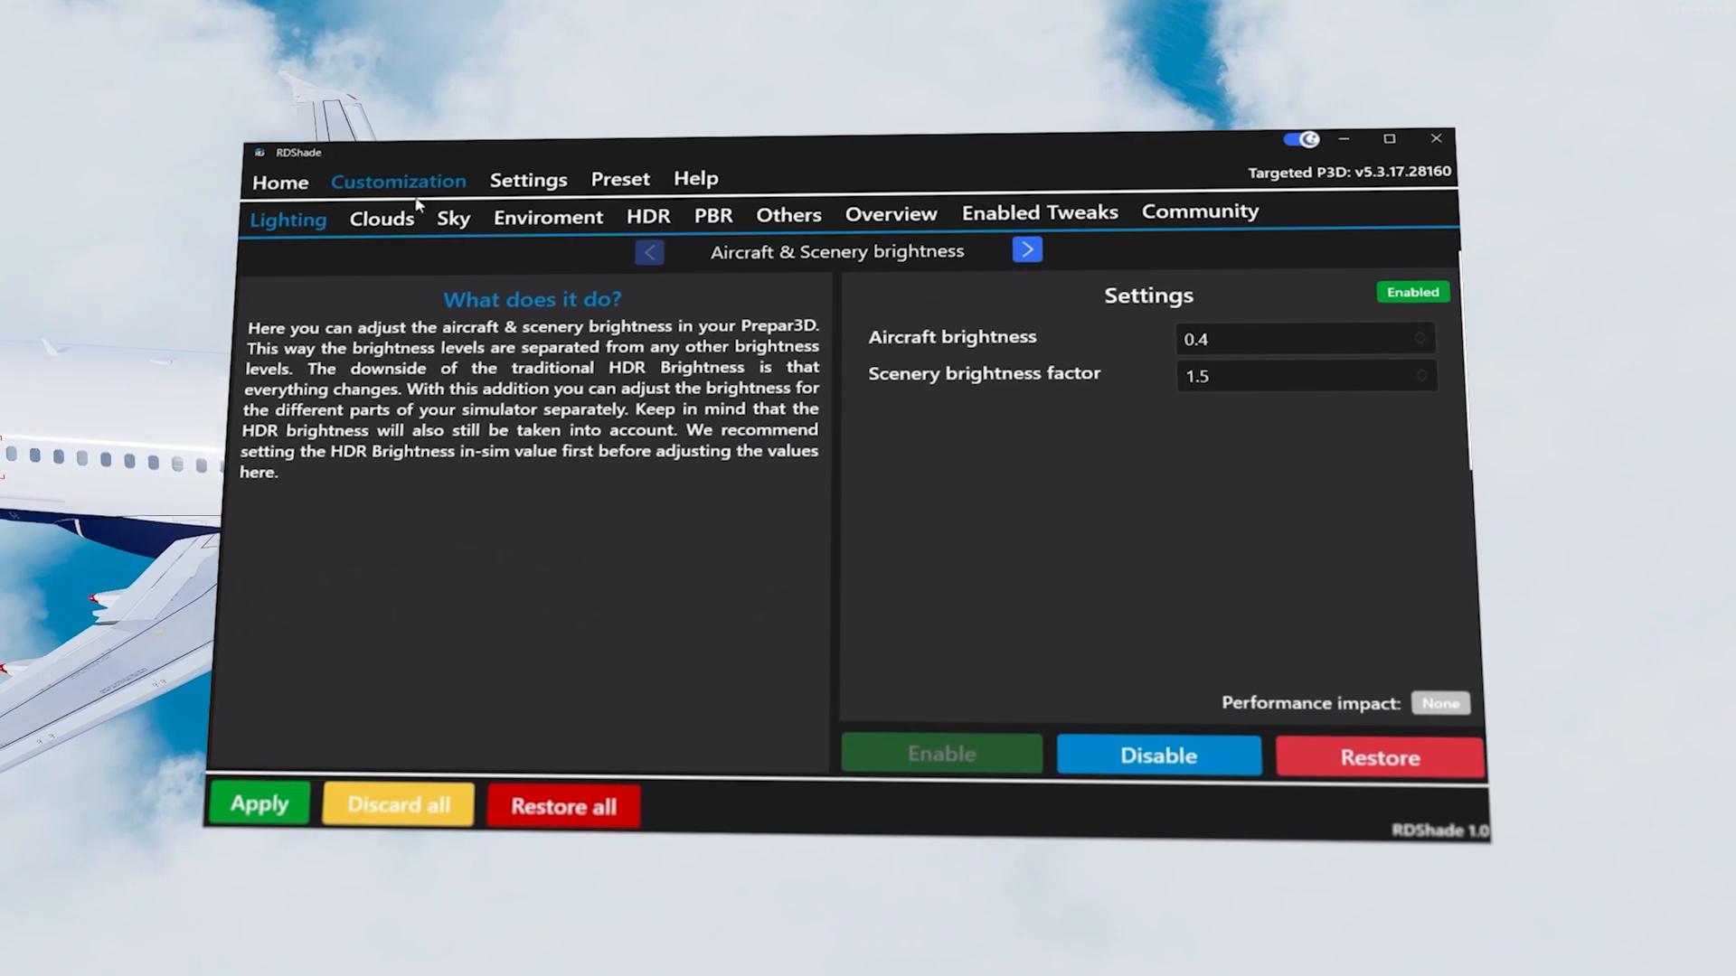
Look through the Sky, HDR and PBR tweak categories
click(446, 220)
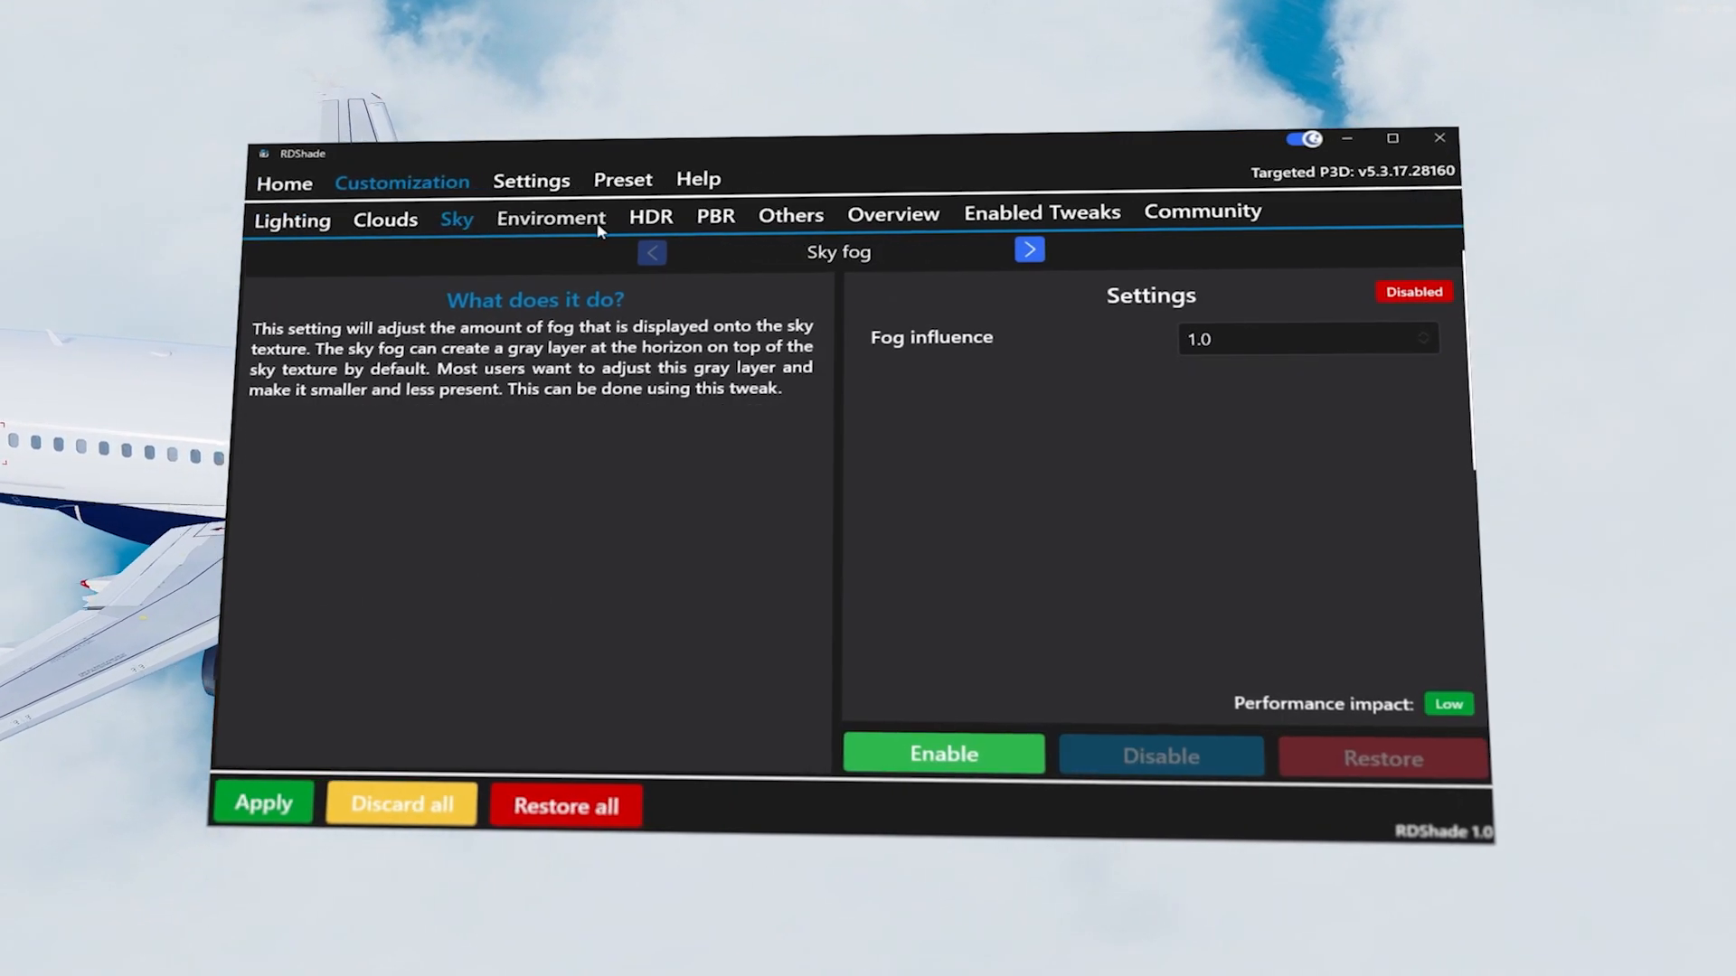
click(649, 216)
click(714, 215)
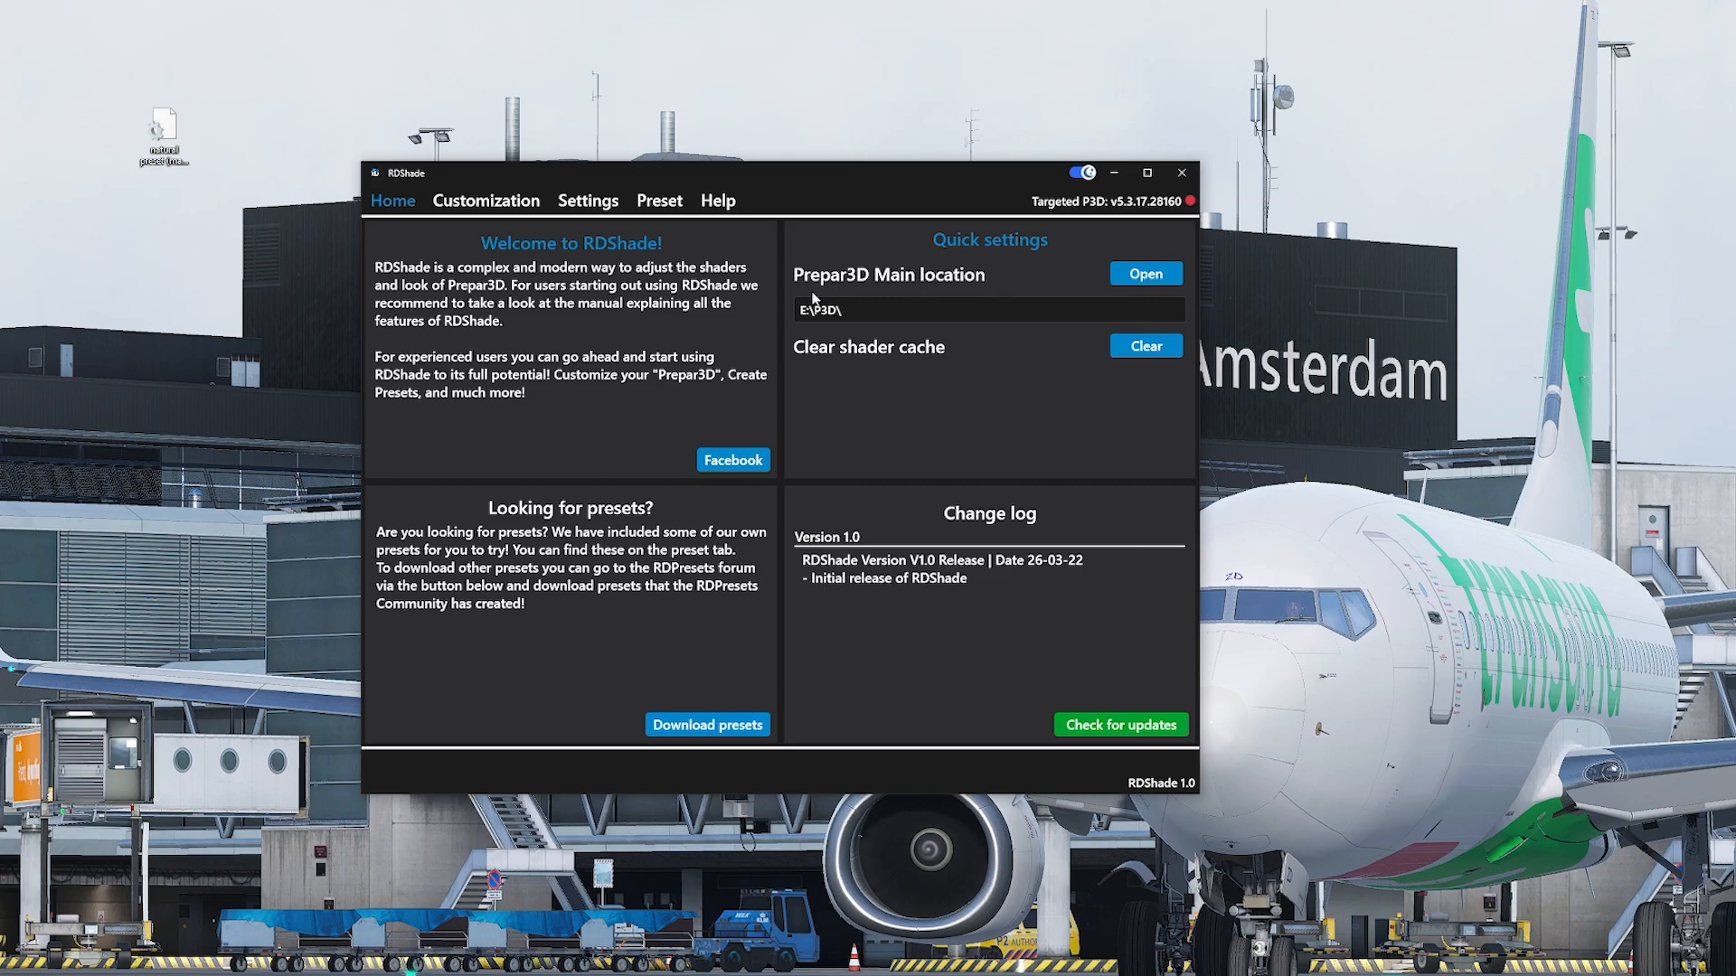
Check the Prepar3D main location path and open its folder for viewing
drag(844, 310, 798, 312)
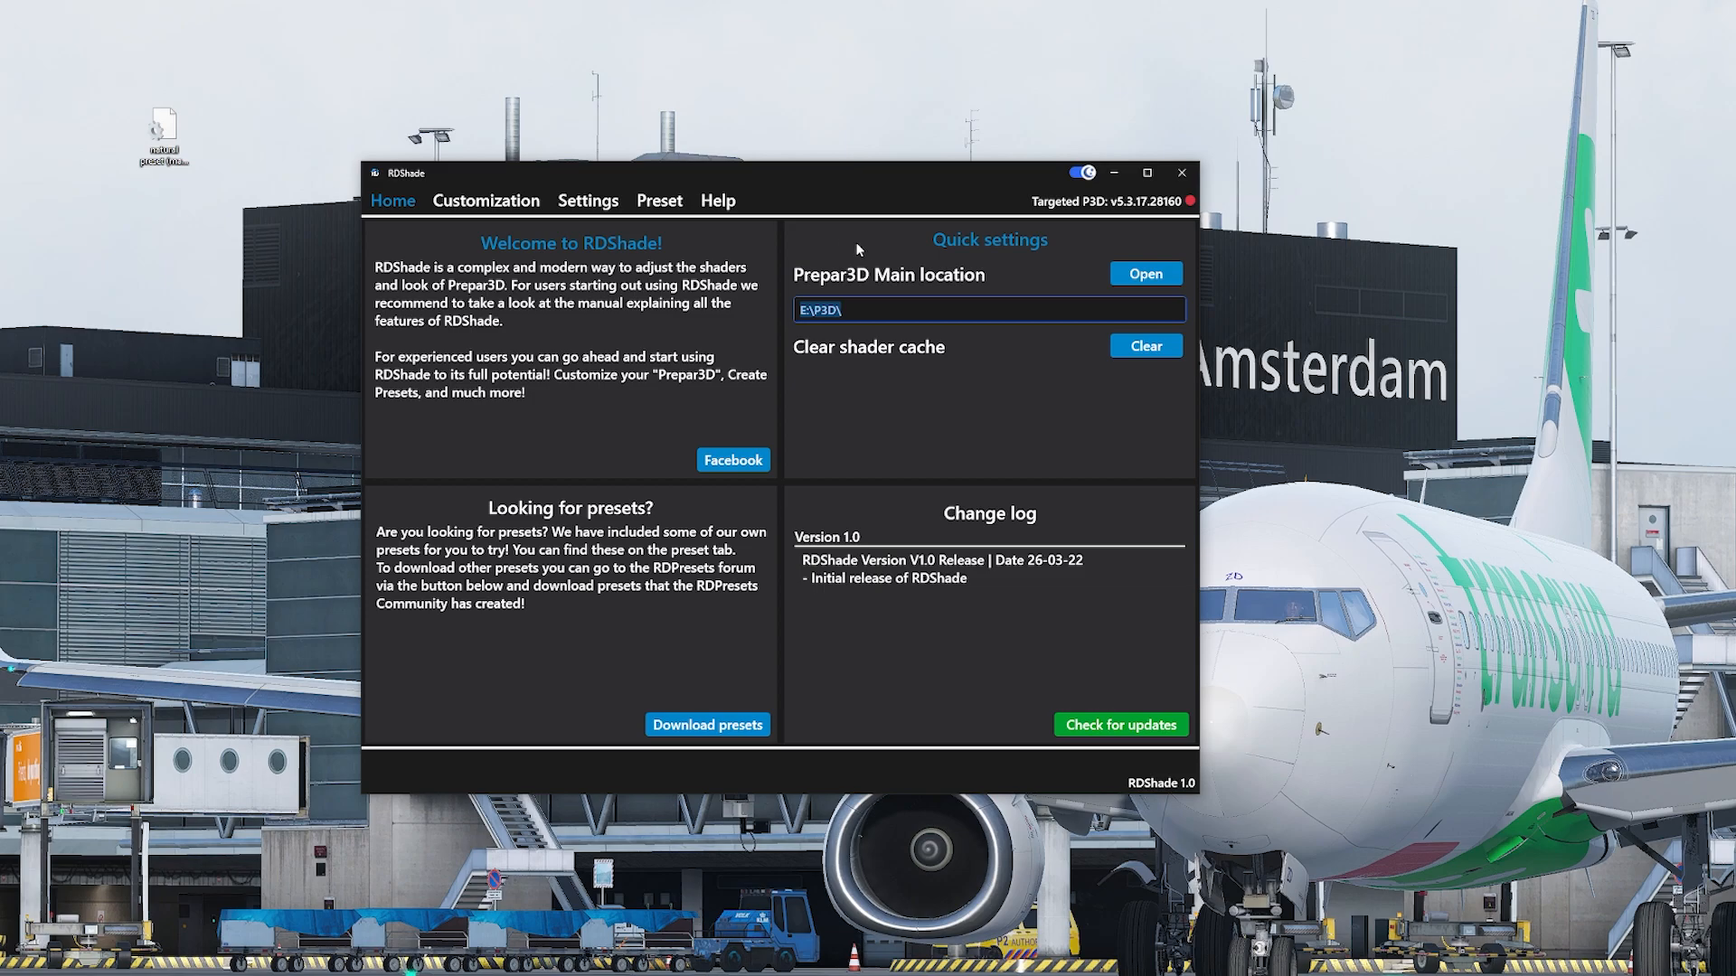
click(1130, 273)
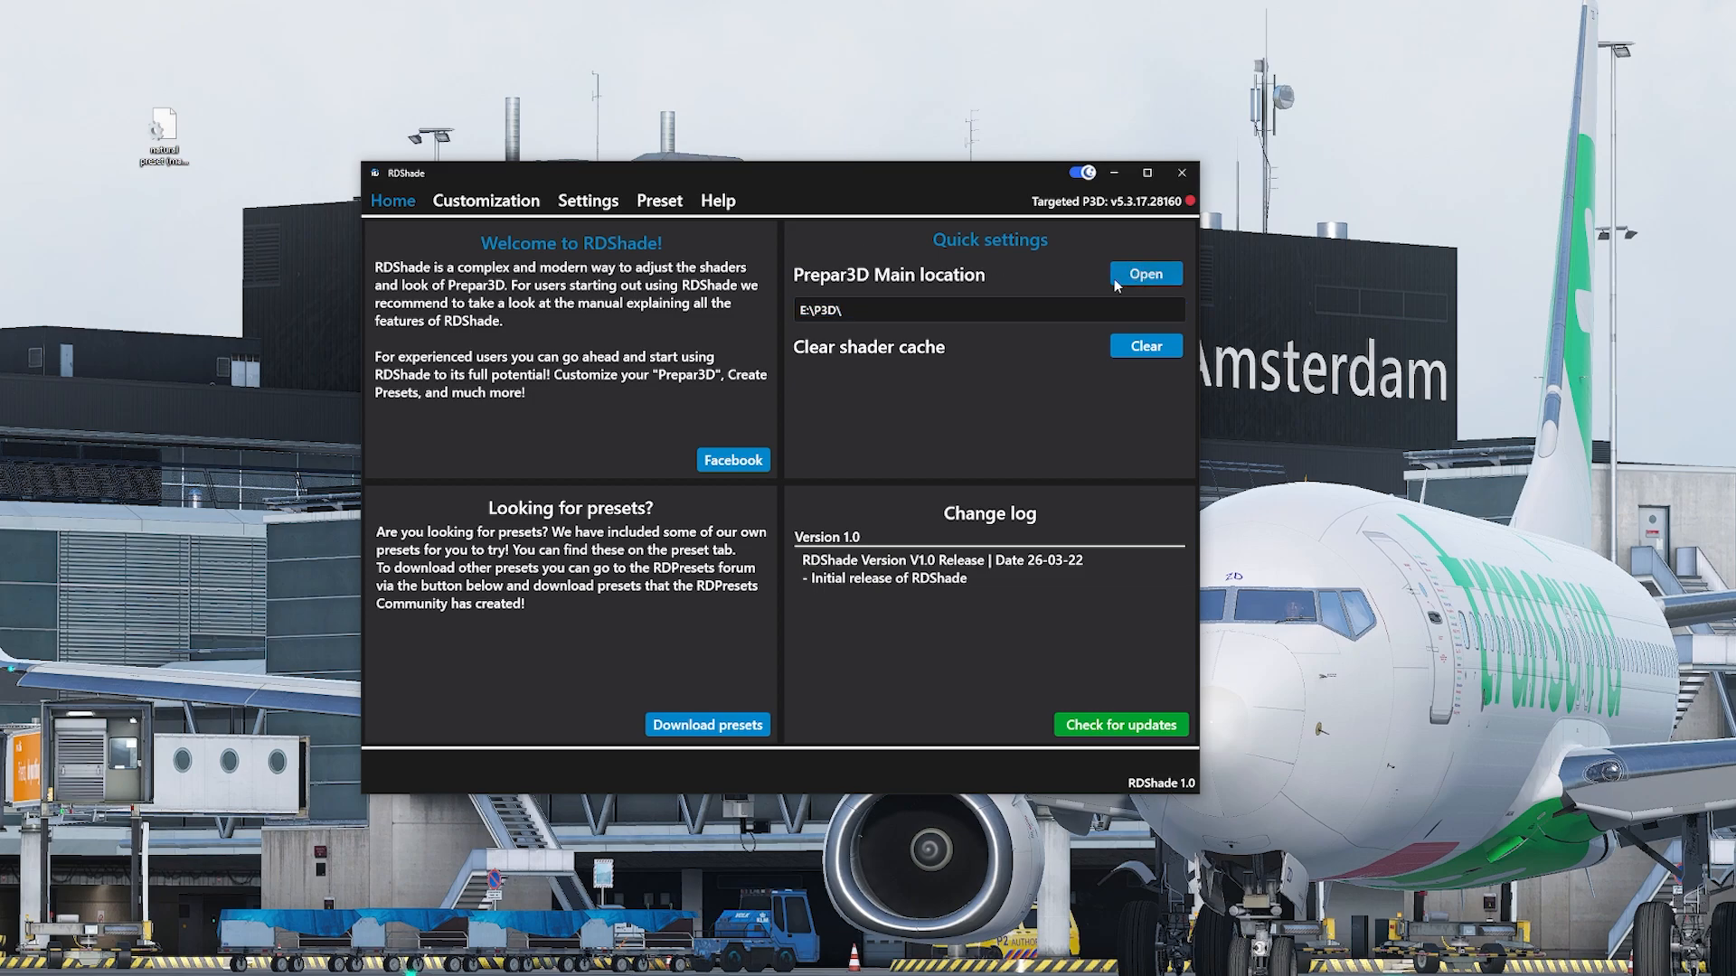
click(1469, 90)
Load the natural preset V1.0 configuration file from the Desktop with its HDR settings and apply it
click(659, 200)
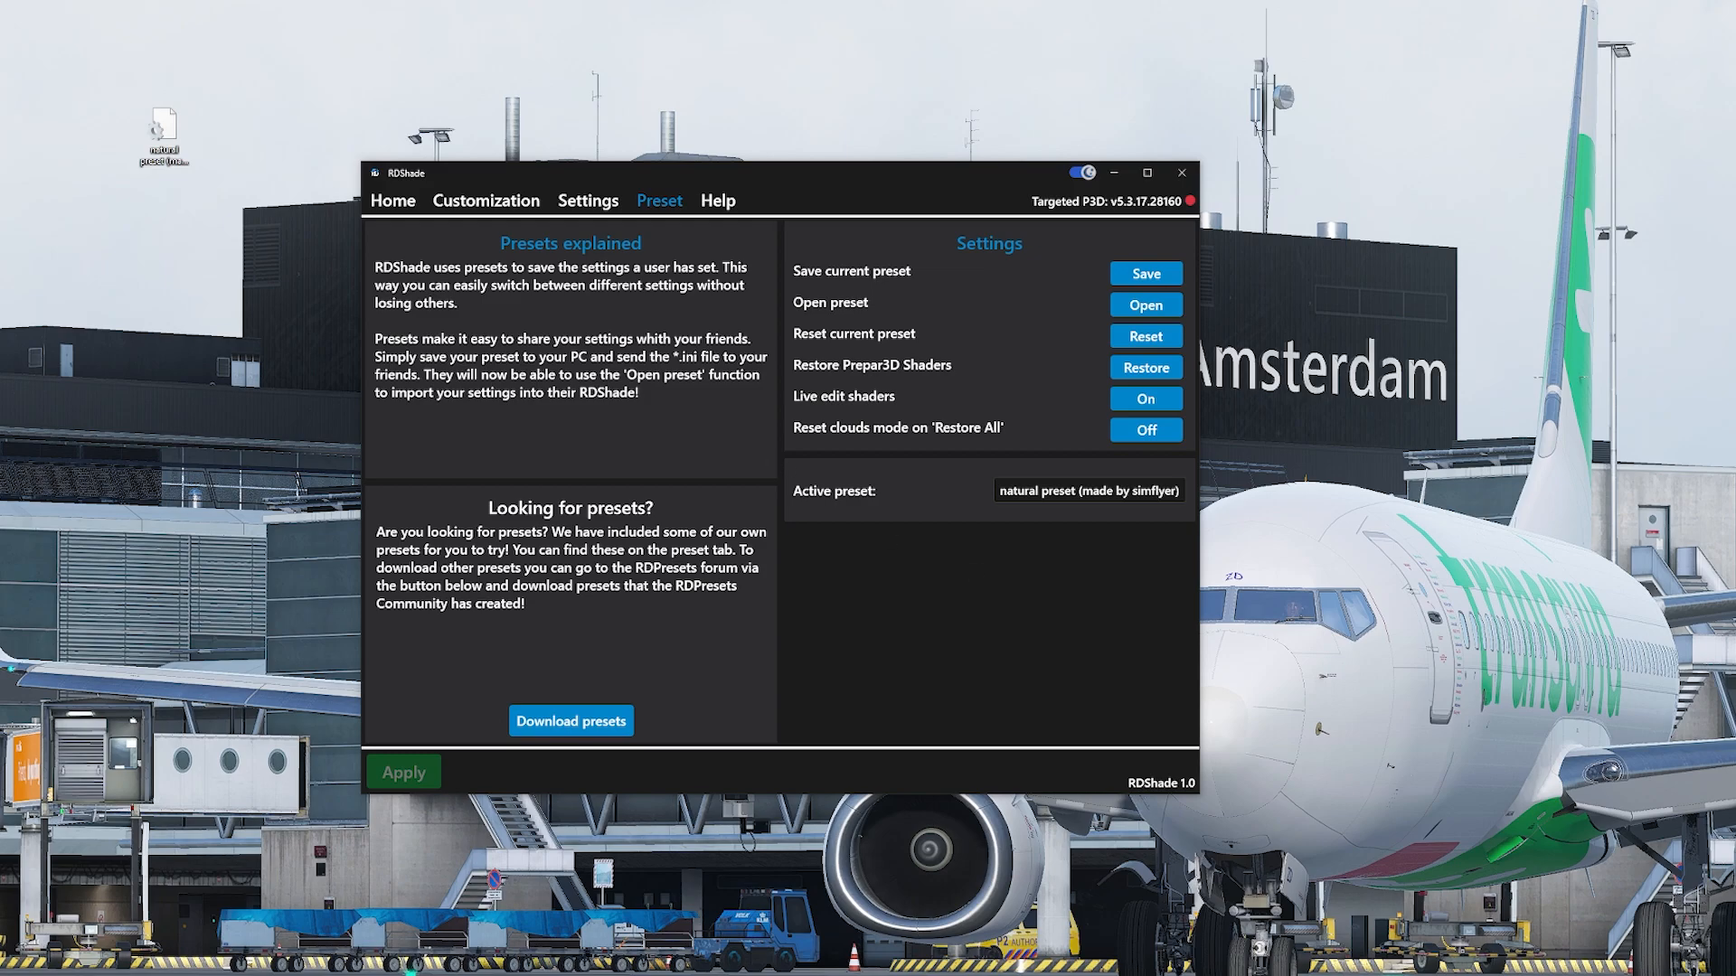
drag(134, 57, 241, 214)
drag(170, 118, 188, 109)
click(1146, 305)
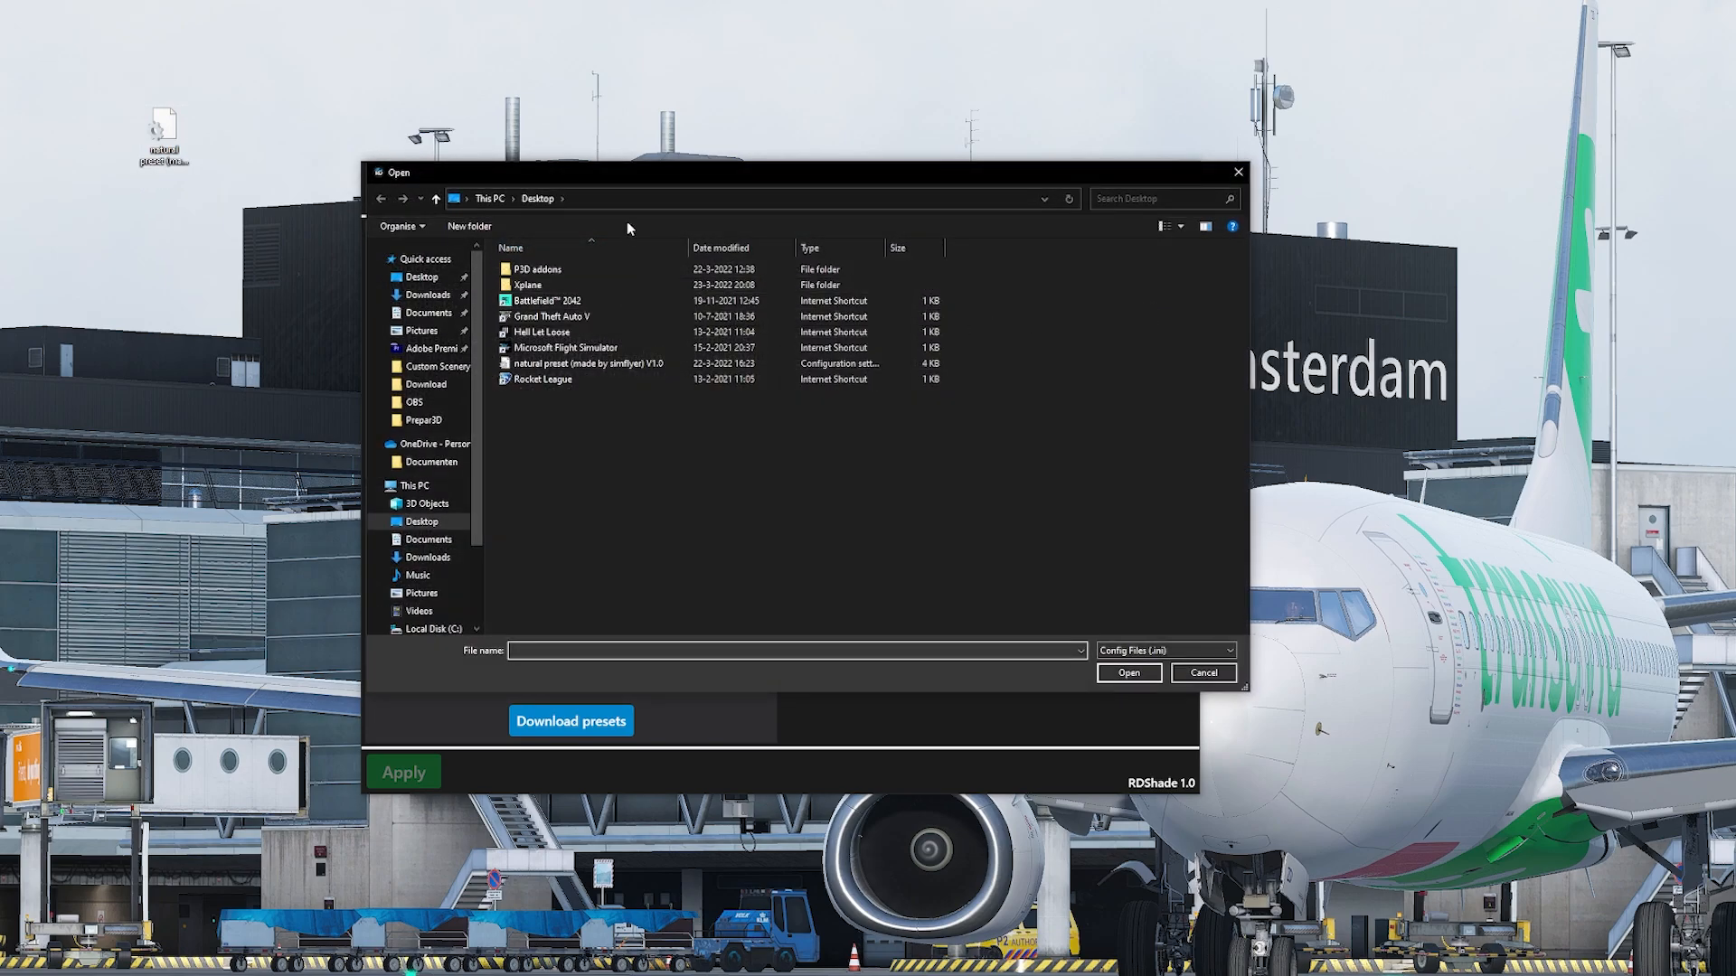
double_click(575, 366)
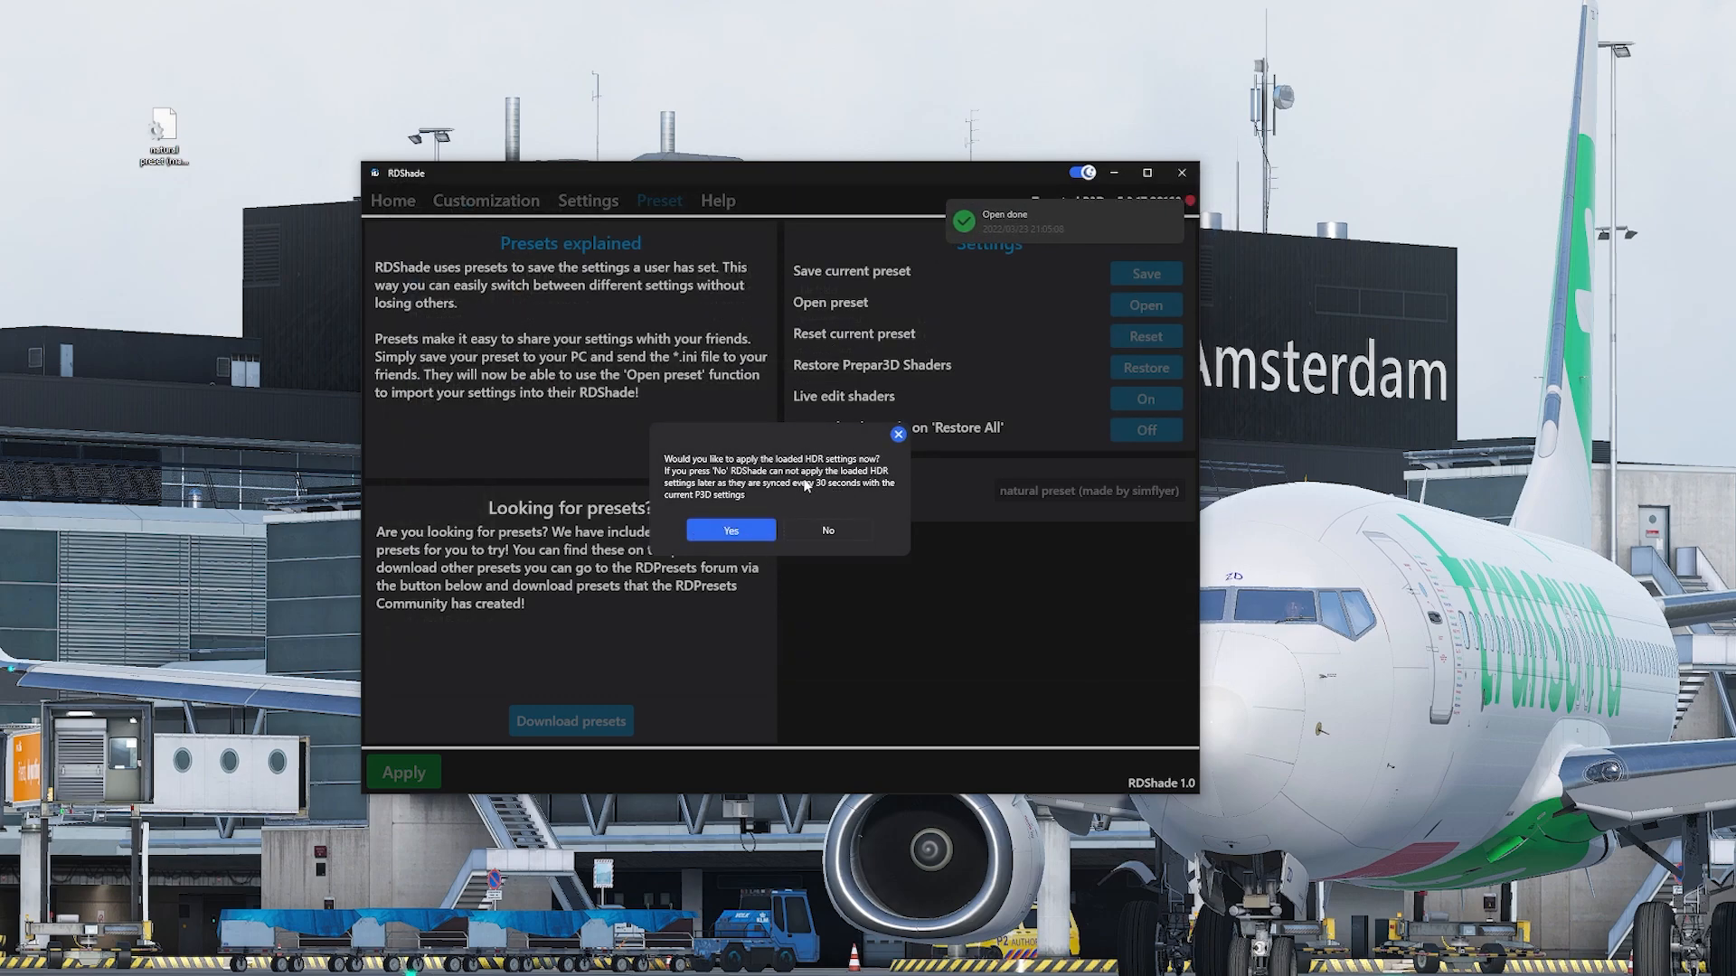
click(731, 531)
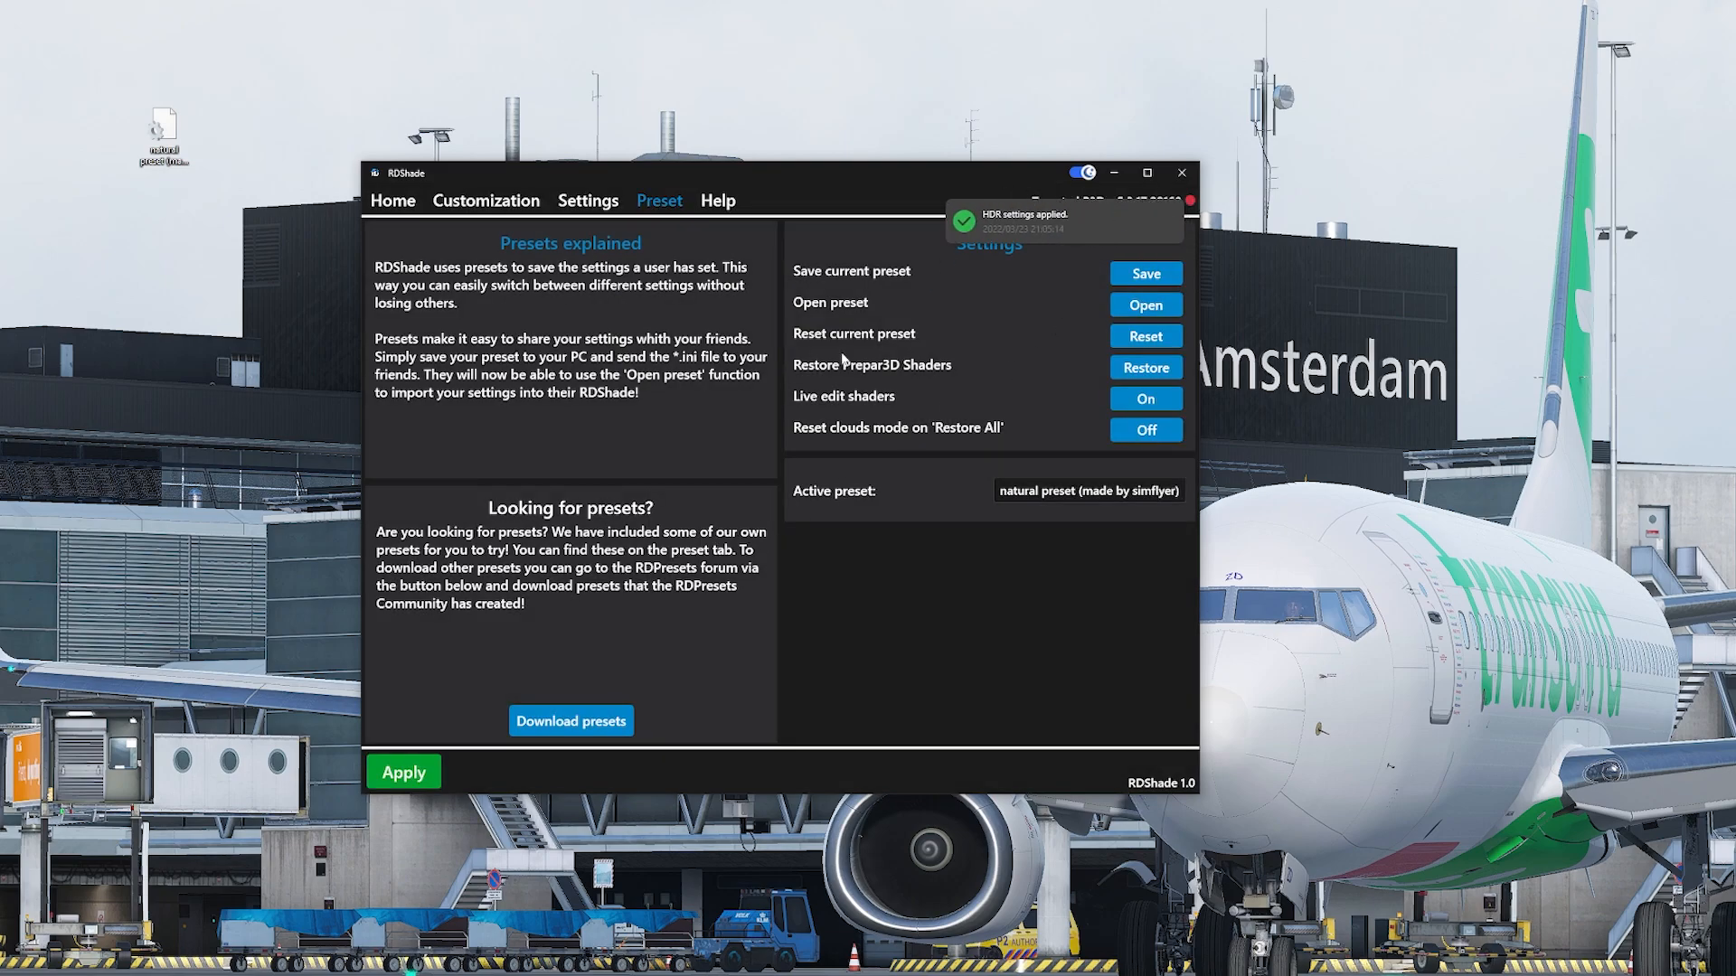
click(404, 774)
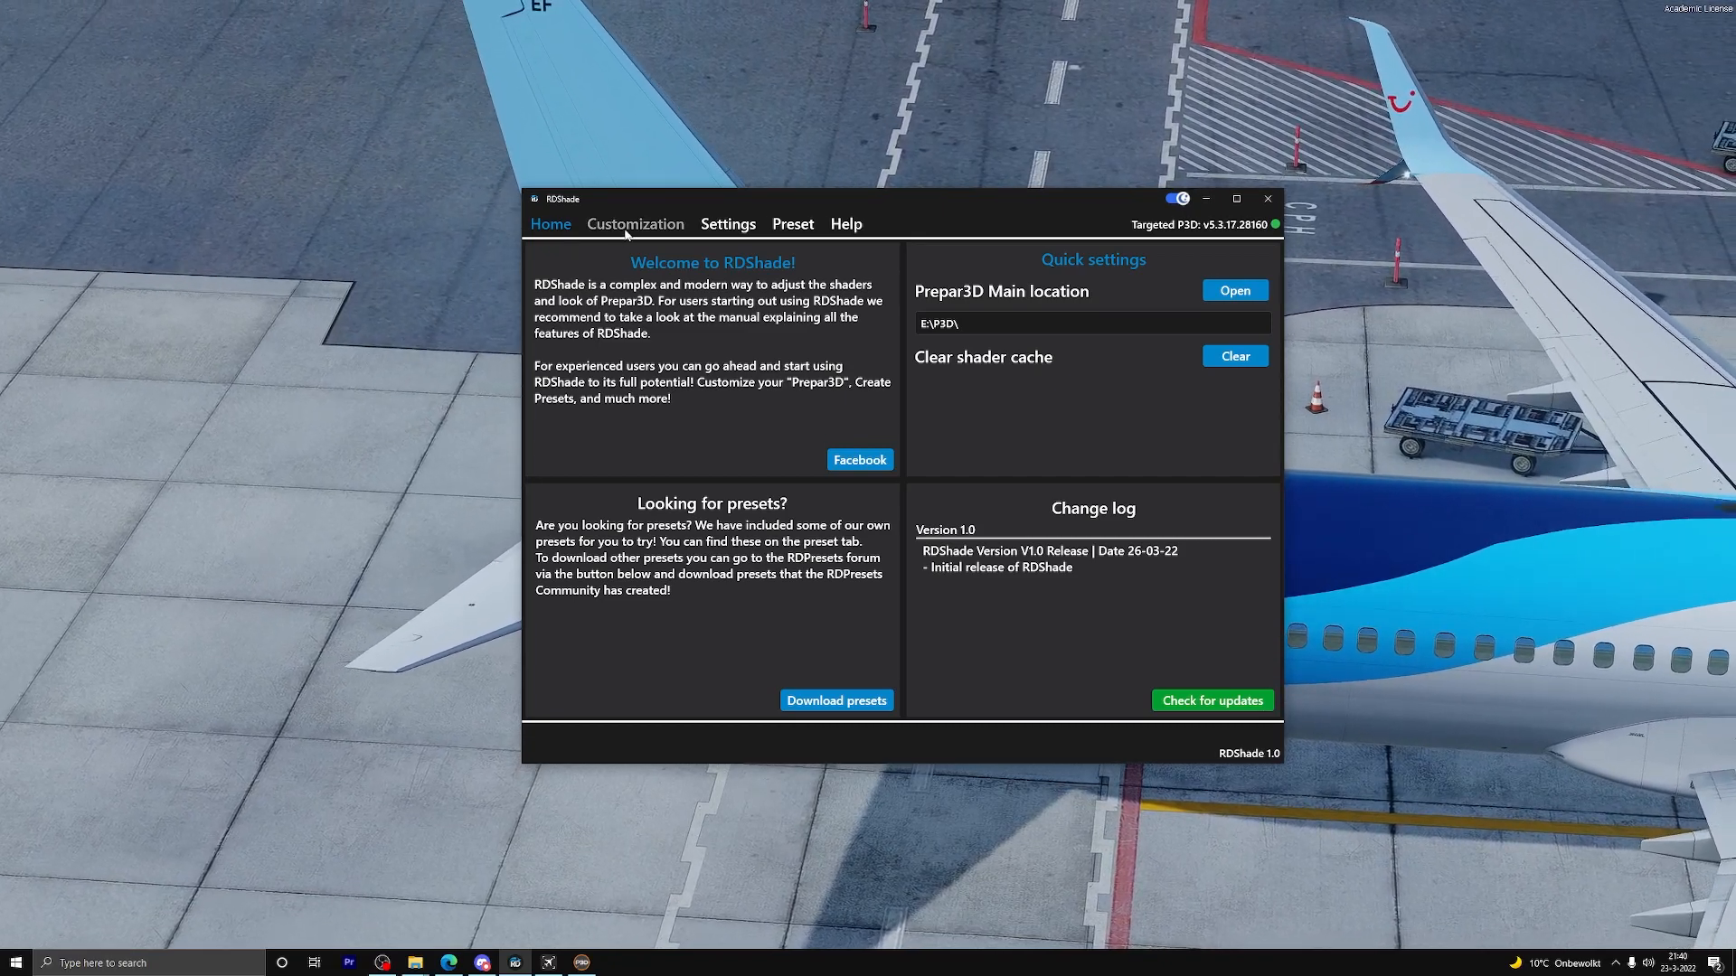
Browse the Lighting tweaks from Aircraft & Scenery brightness through to Terrain shadows
click(632, 226)
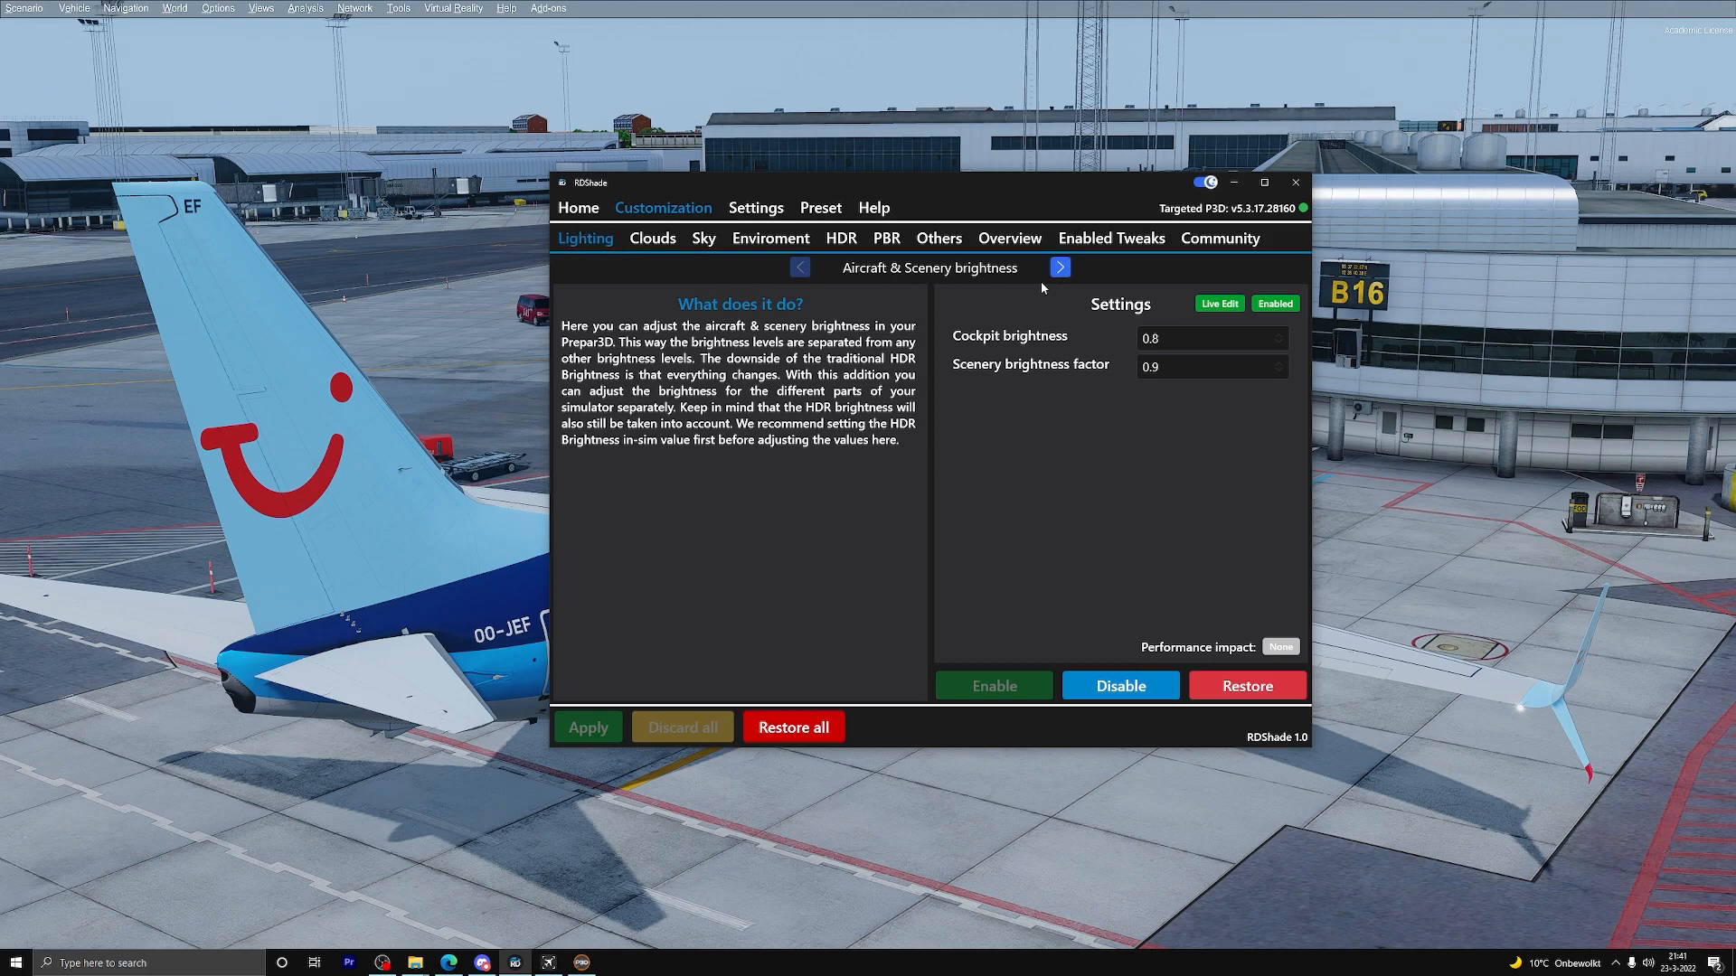
click(1059, 268)
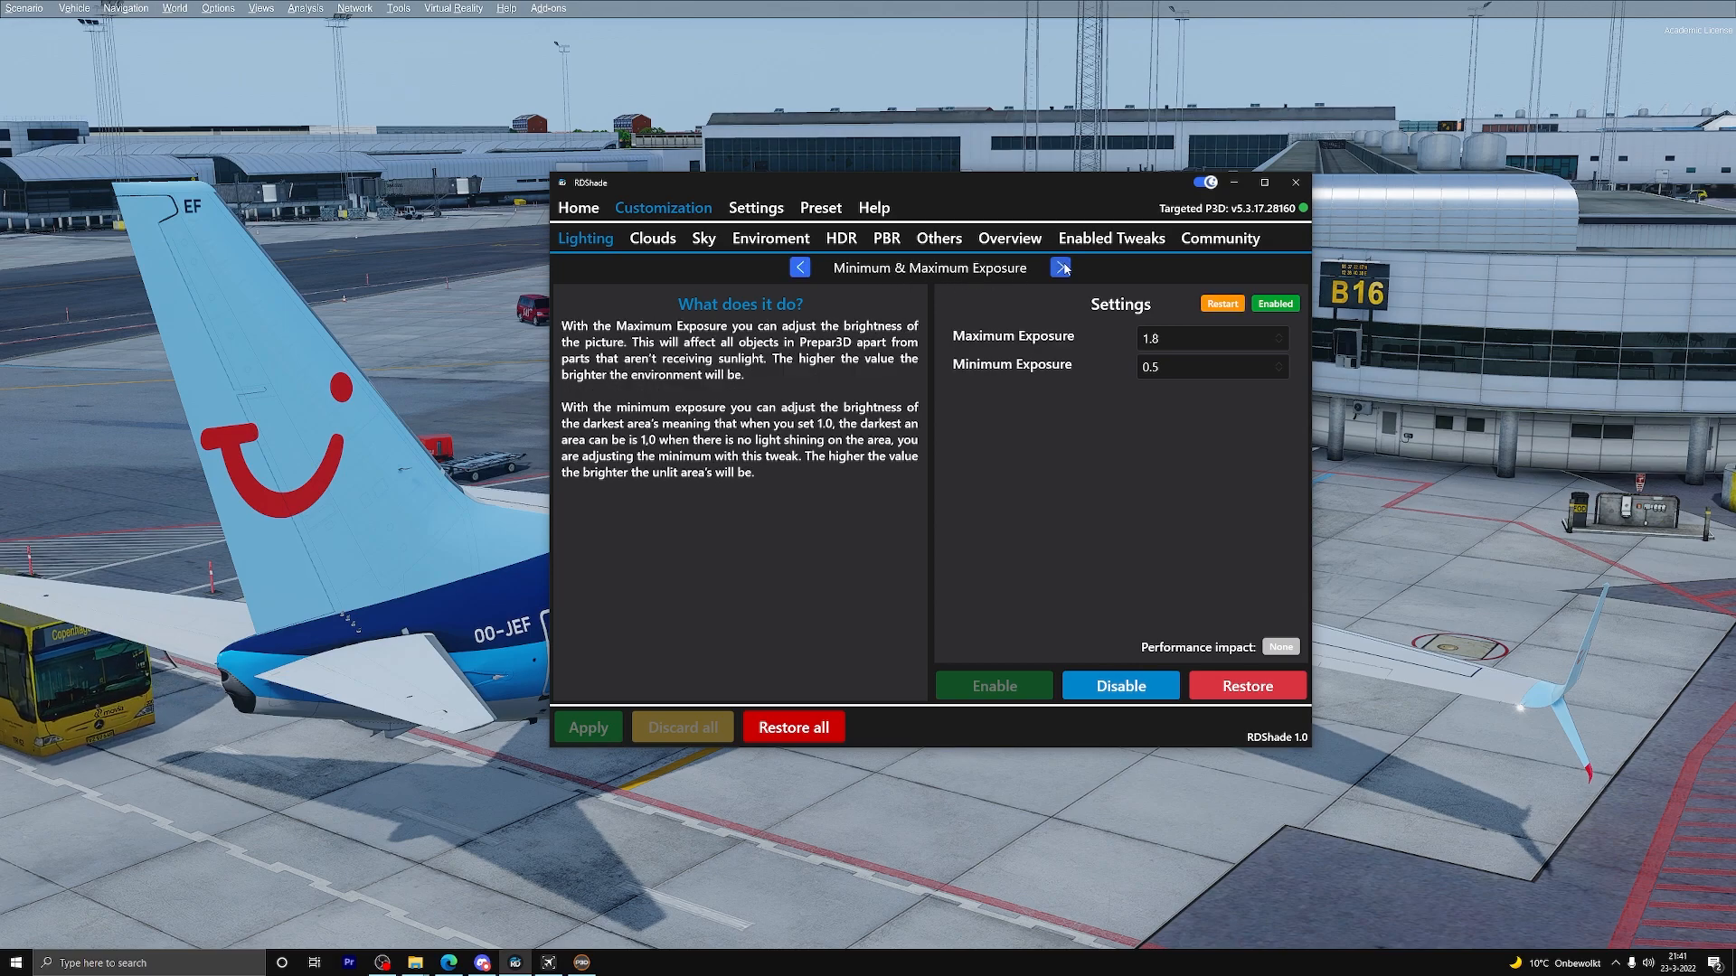
click(1059, 267)
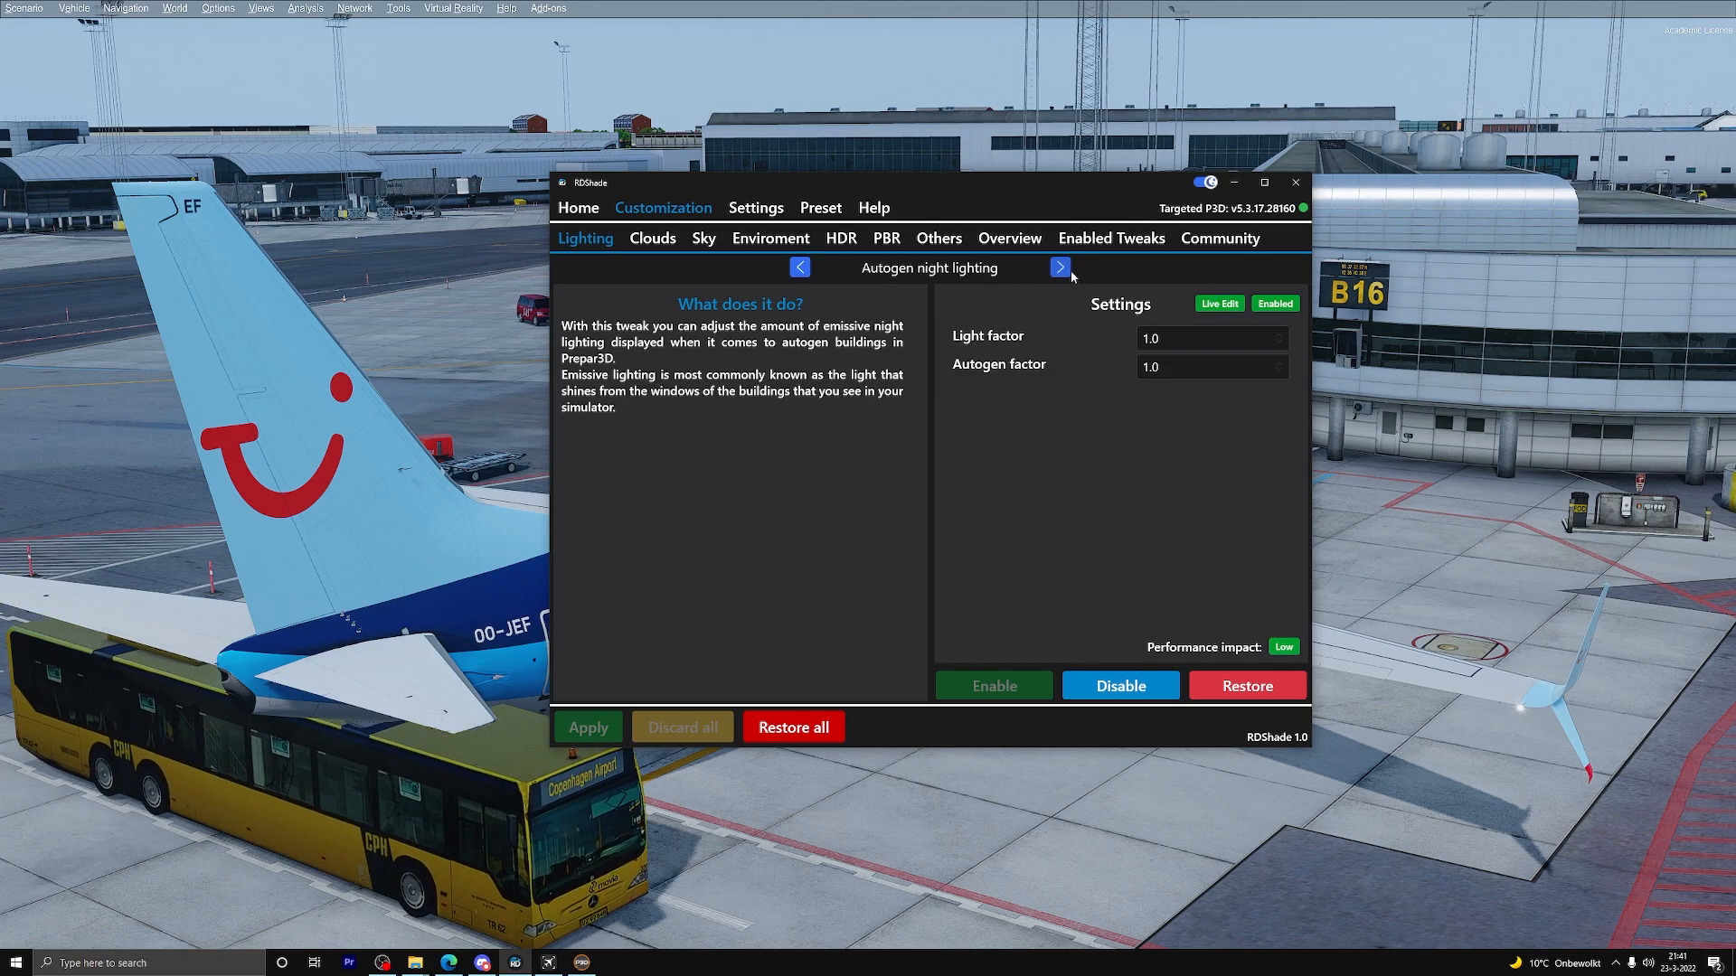
click(1059, 267)
click(1060, 268)
click(1059, 267)
click(1059, 268)
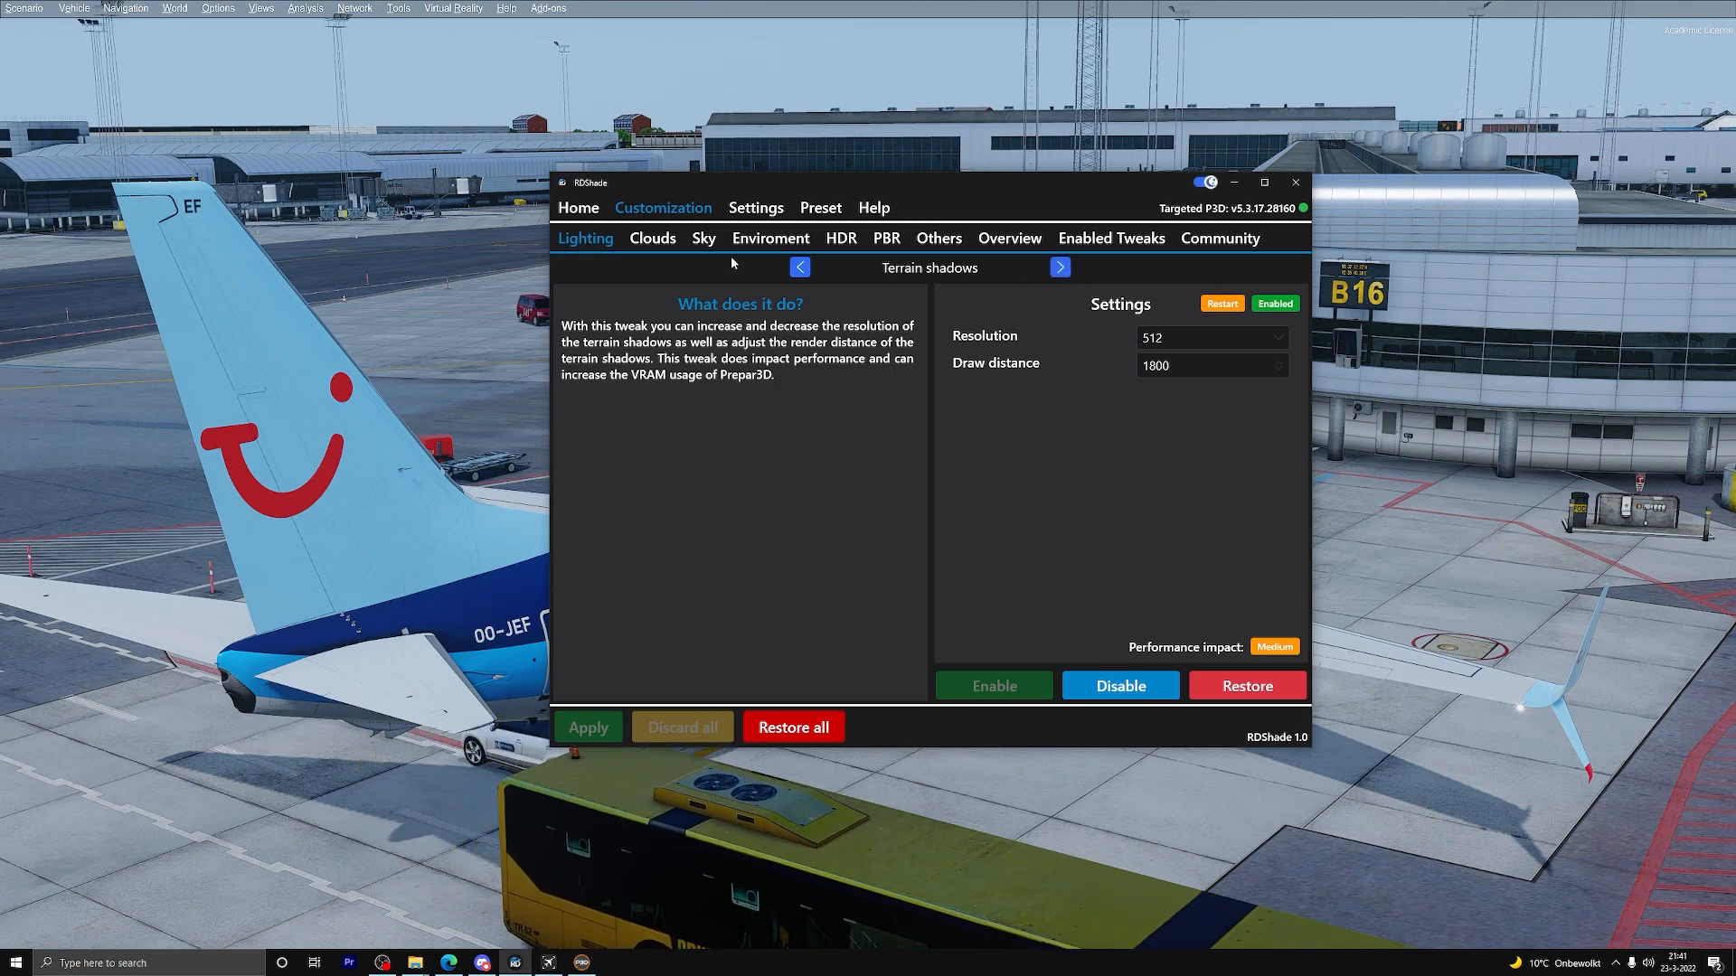
Browse the Clouds tweaks and the Enviroment tweaks as far as Wave speed
click(669, 241)
click(1060, 268)
click(1059, 267)
click(1060, 268)
click(1059, 268)
click(775, 242)
click(1060, 268)
click(1060, 268)
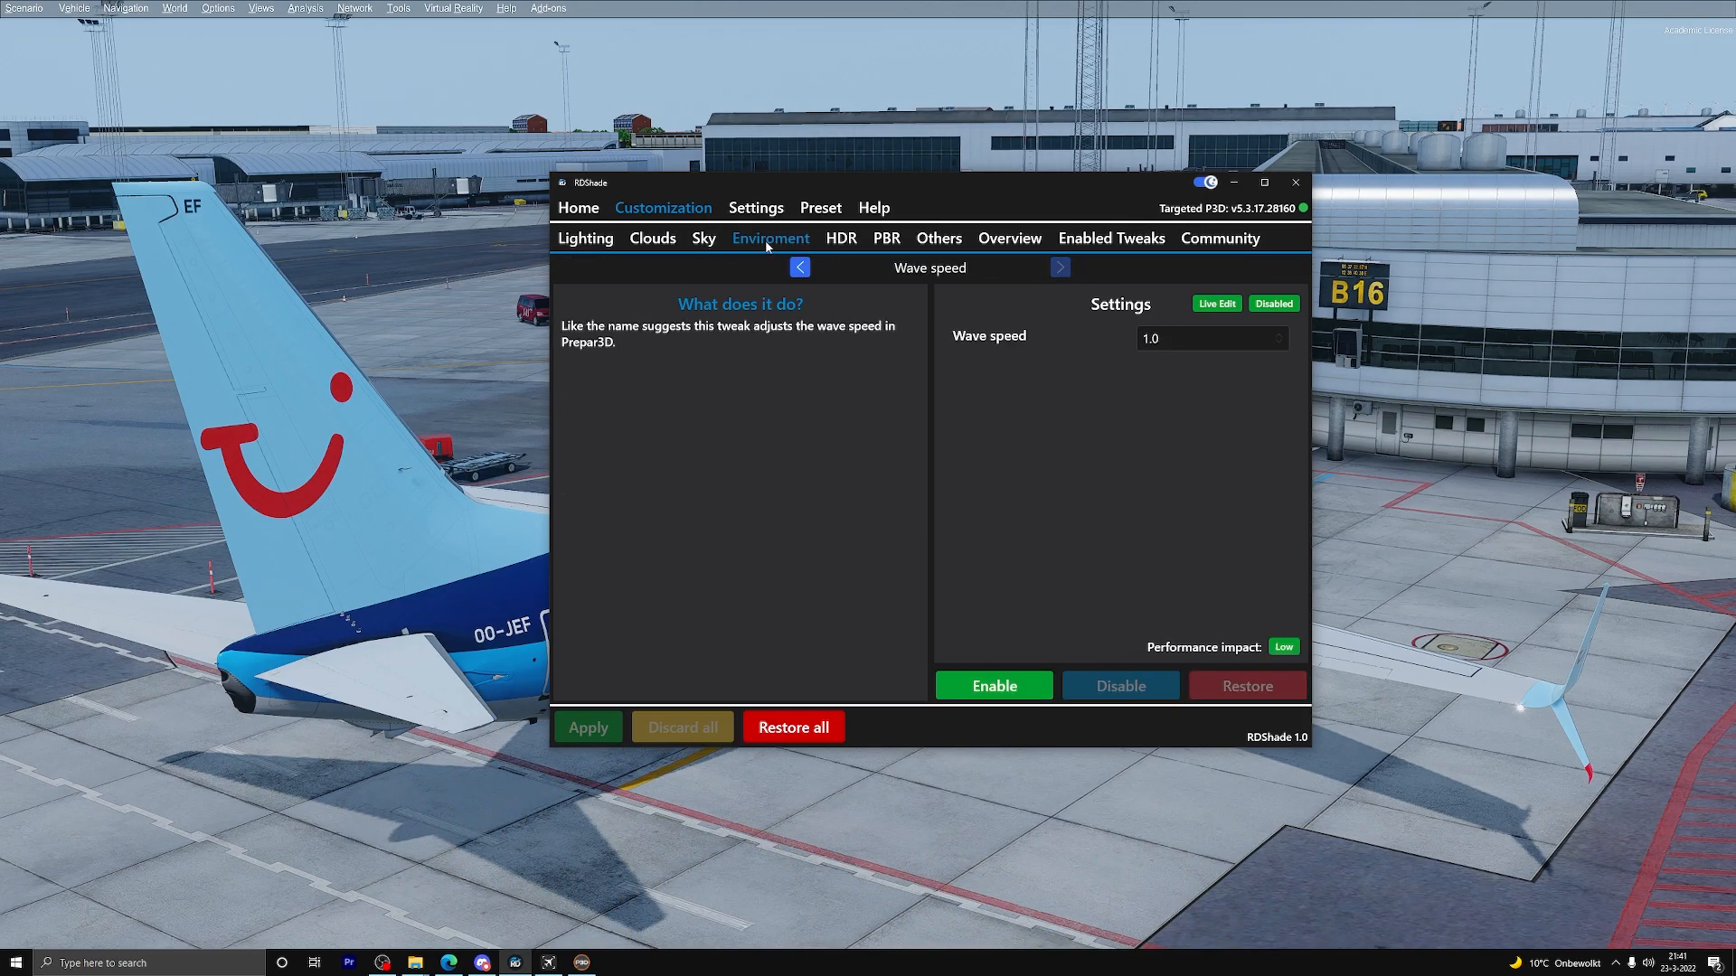
Examine the Volumetric clouds tweaks up to Cumulus clouds and return to the Original clouds mode
click(671, 240)
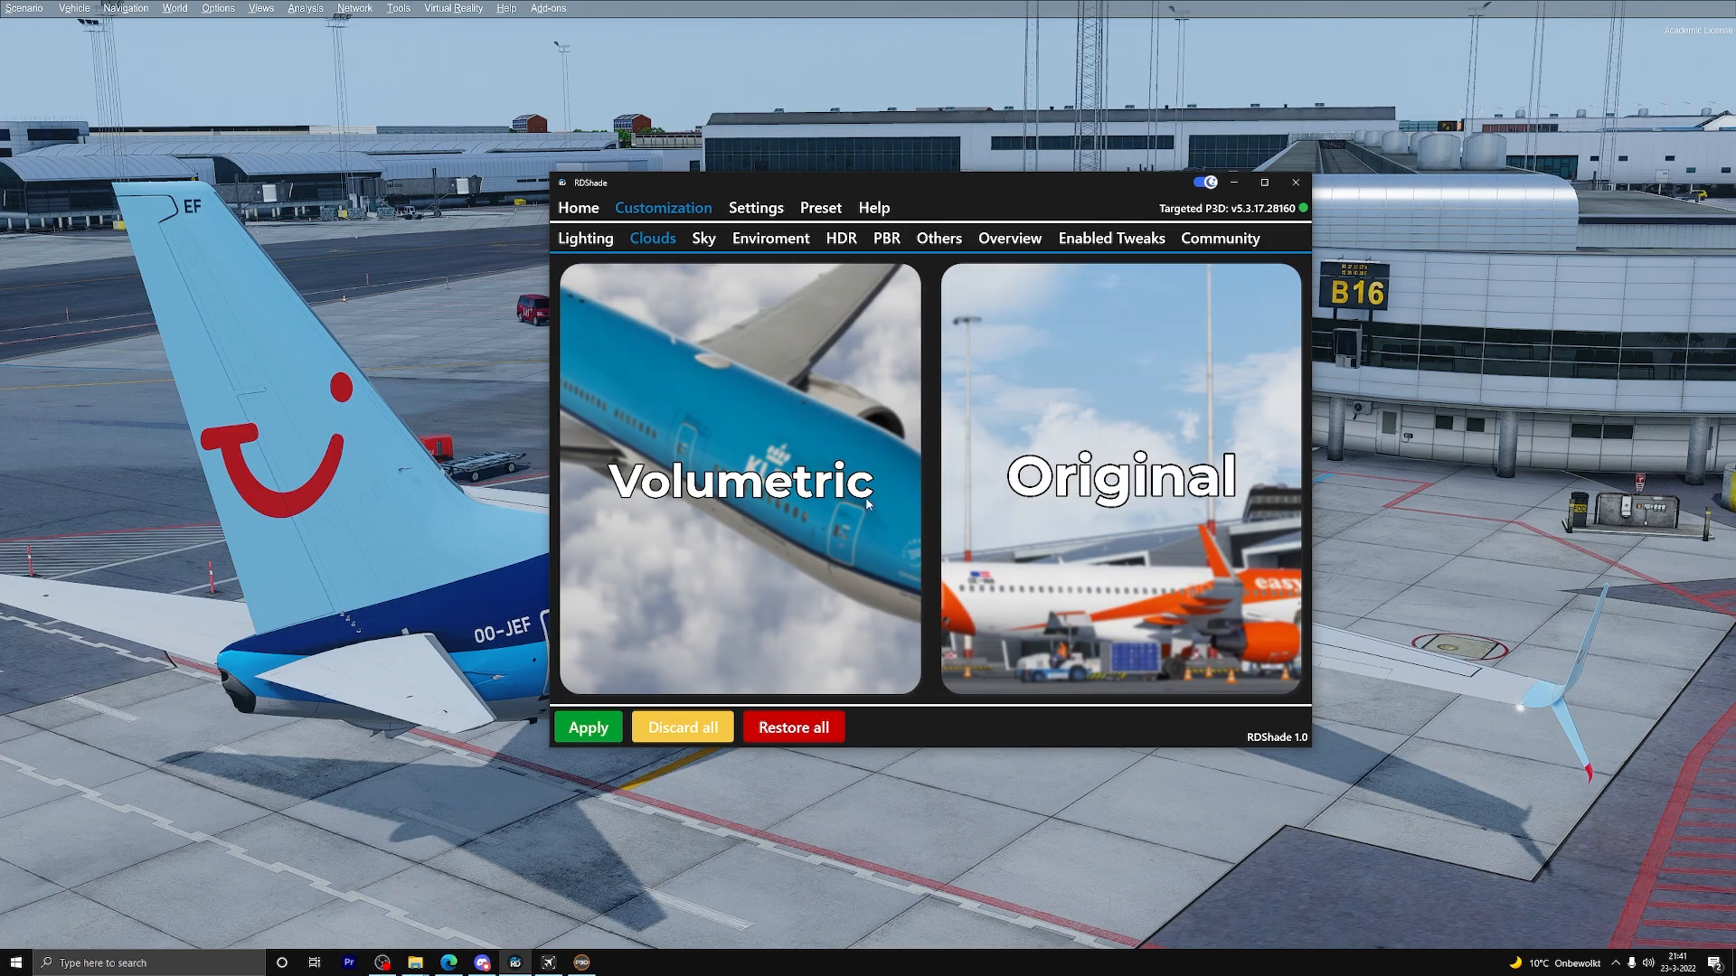
click(723, 455)
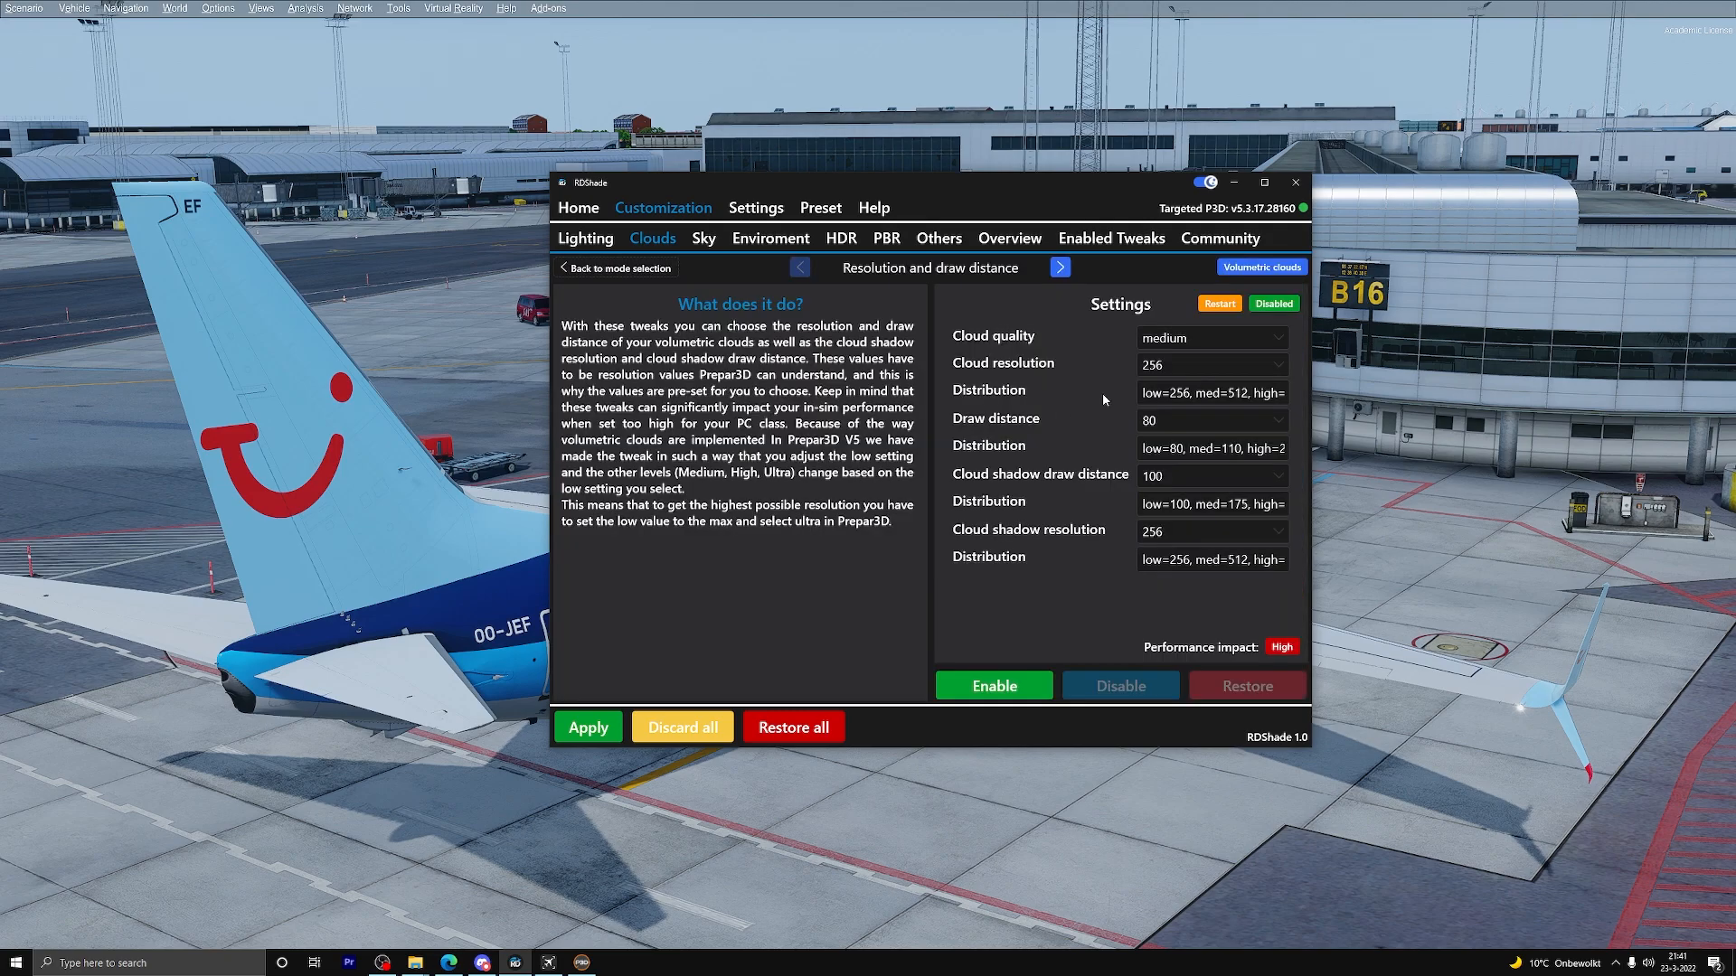
click(1060, 267)
click(1061, 268)
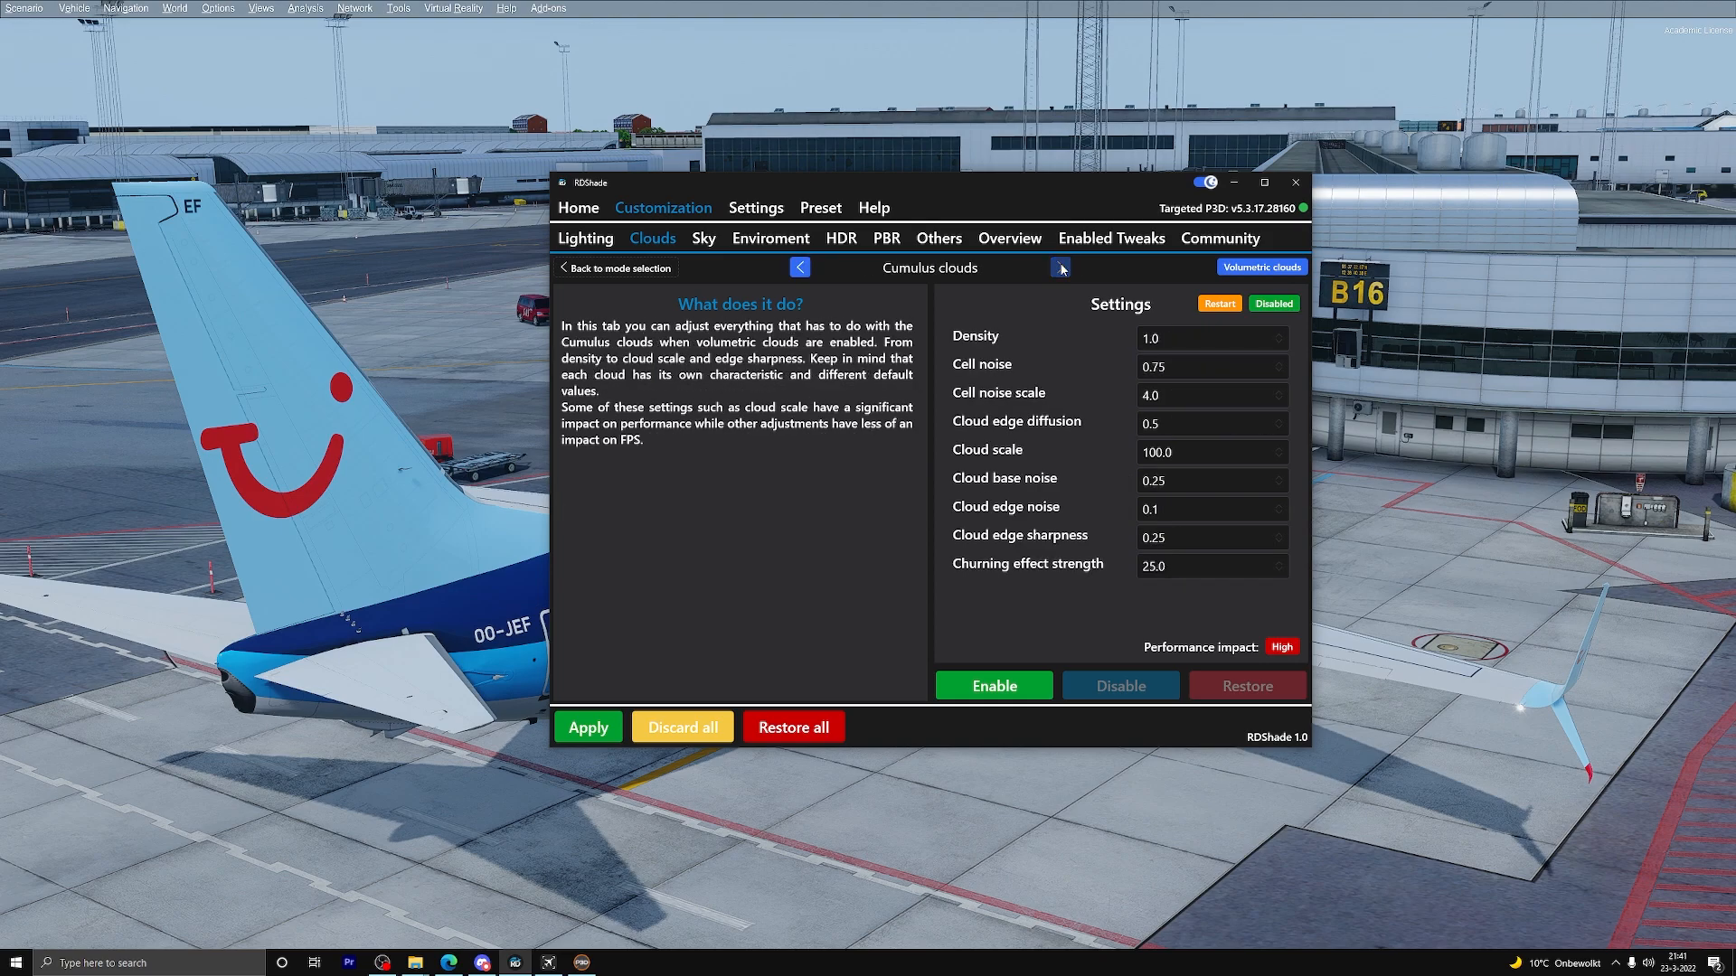
click(799, 268)
click(625, 270)
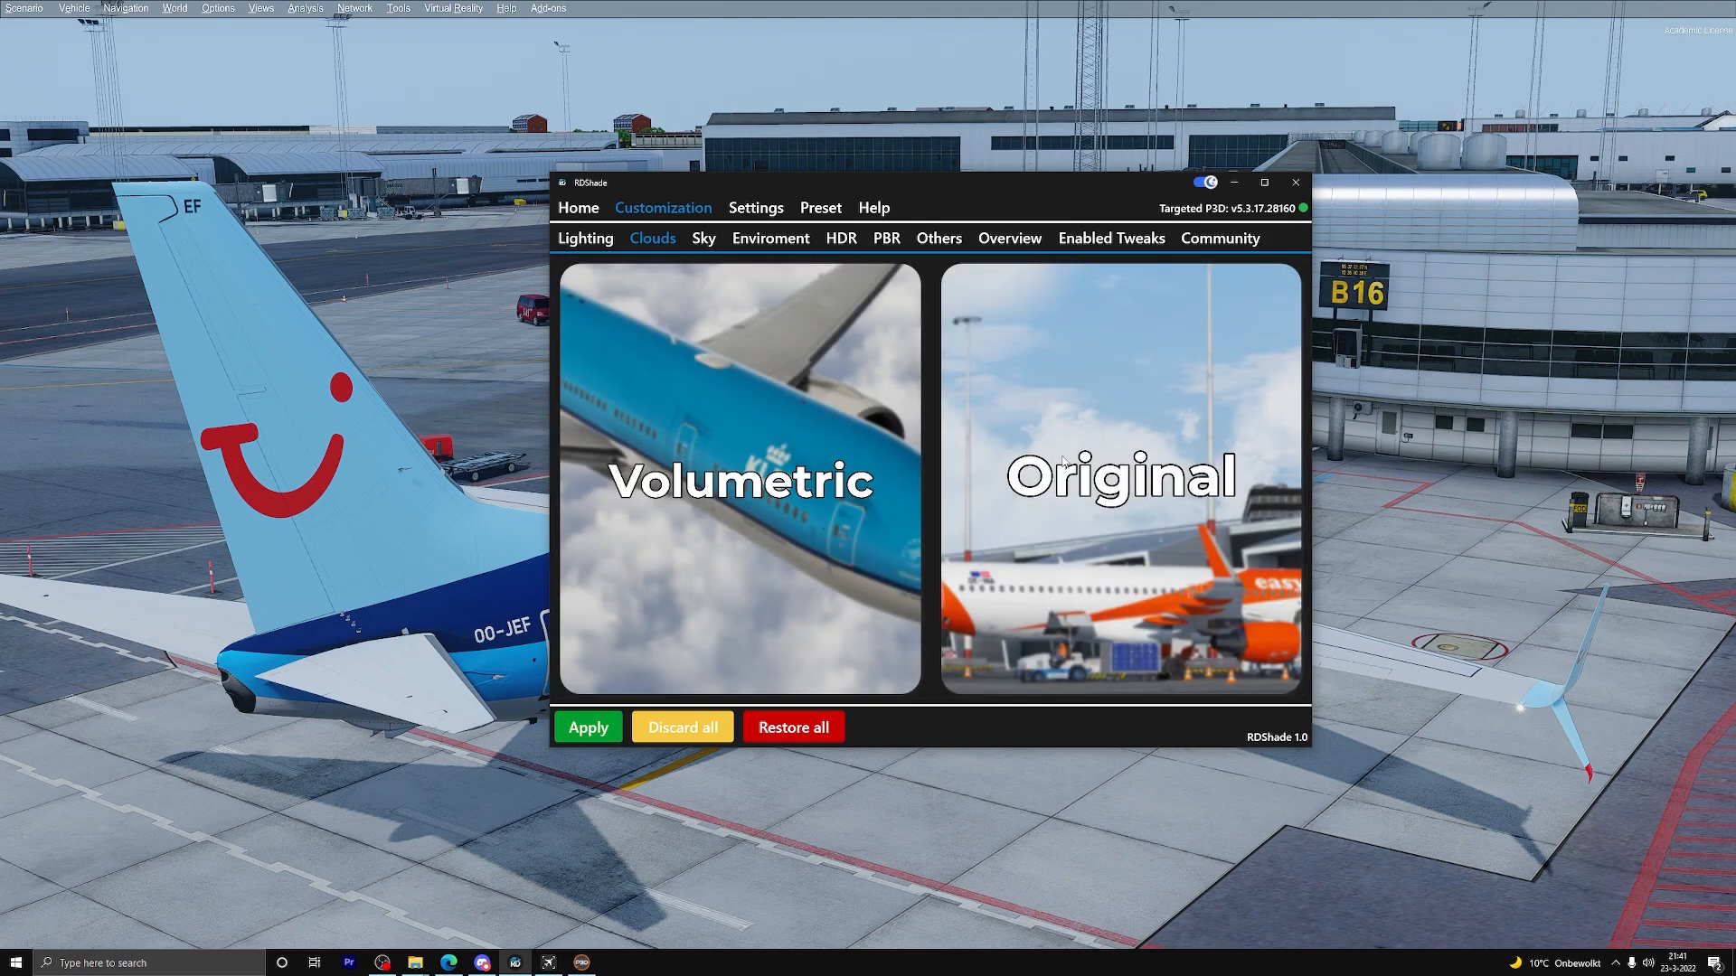
click(1094, 517)
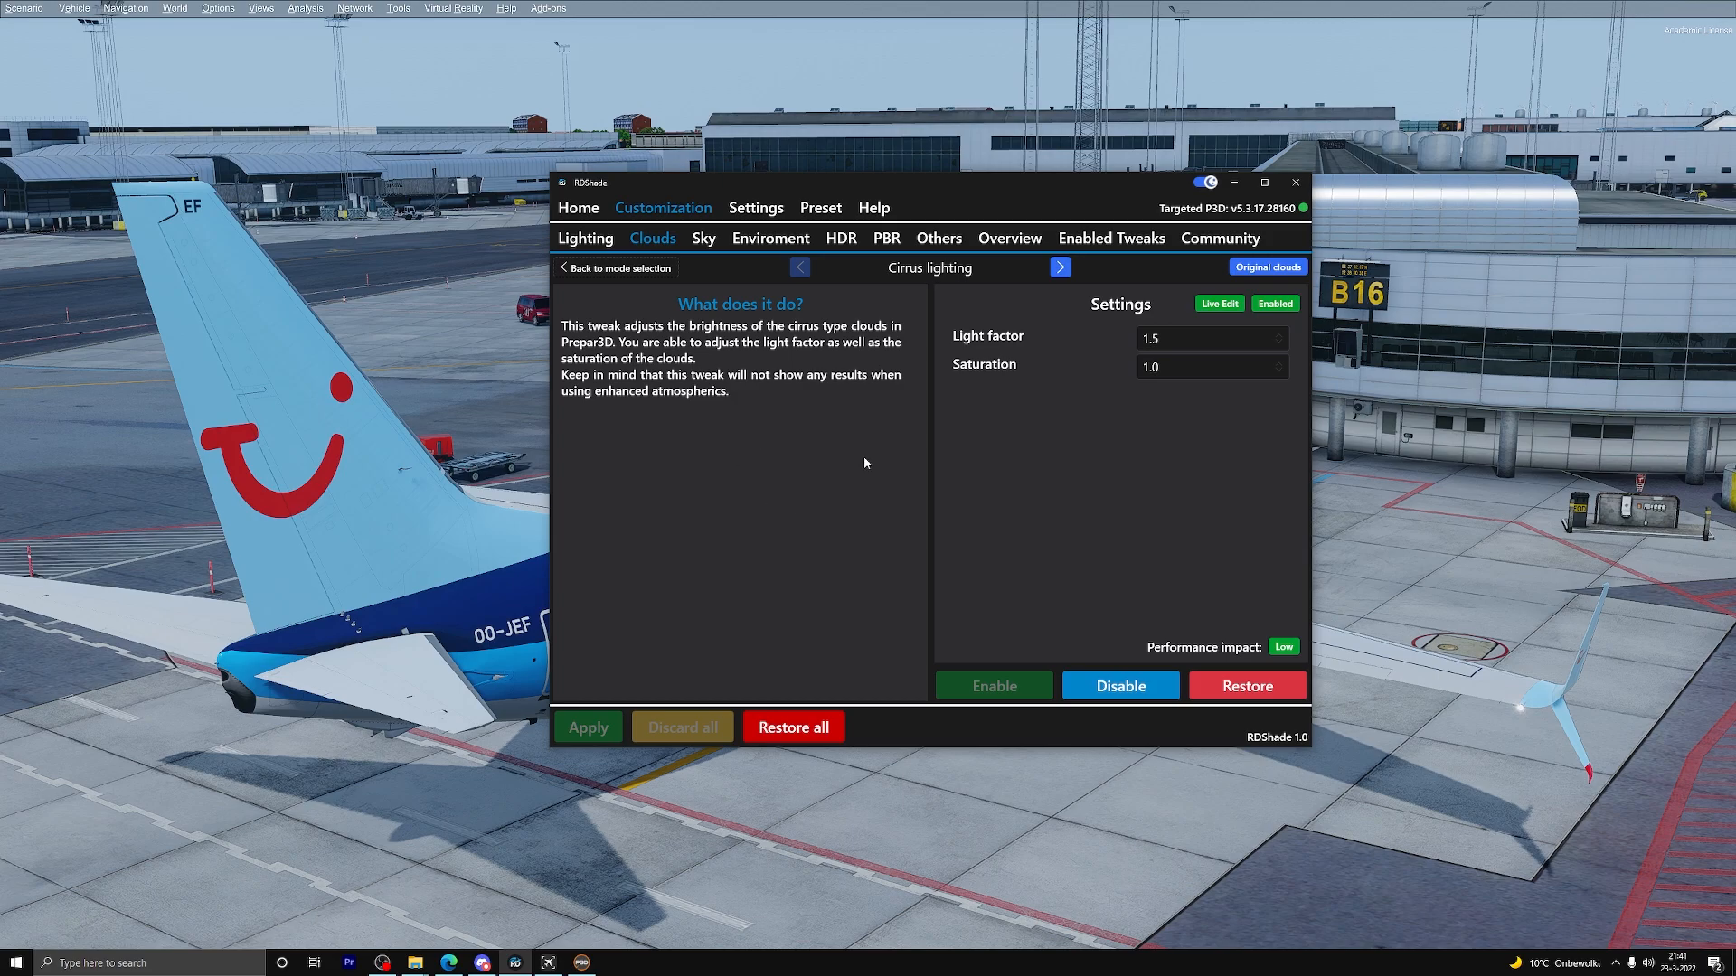
Review the HDR and PBR pages and browse the Others tweaks as far as Improved runway lighting
click(846, 239)
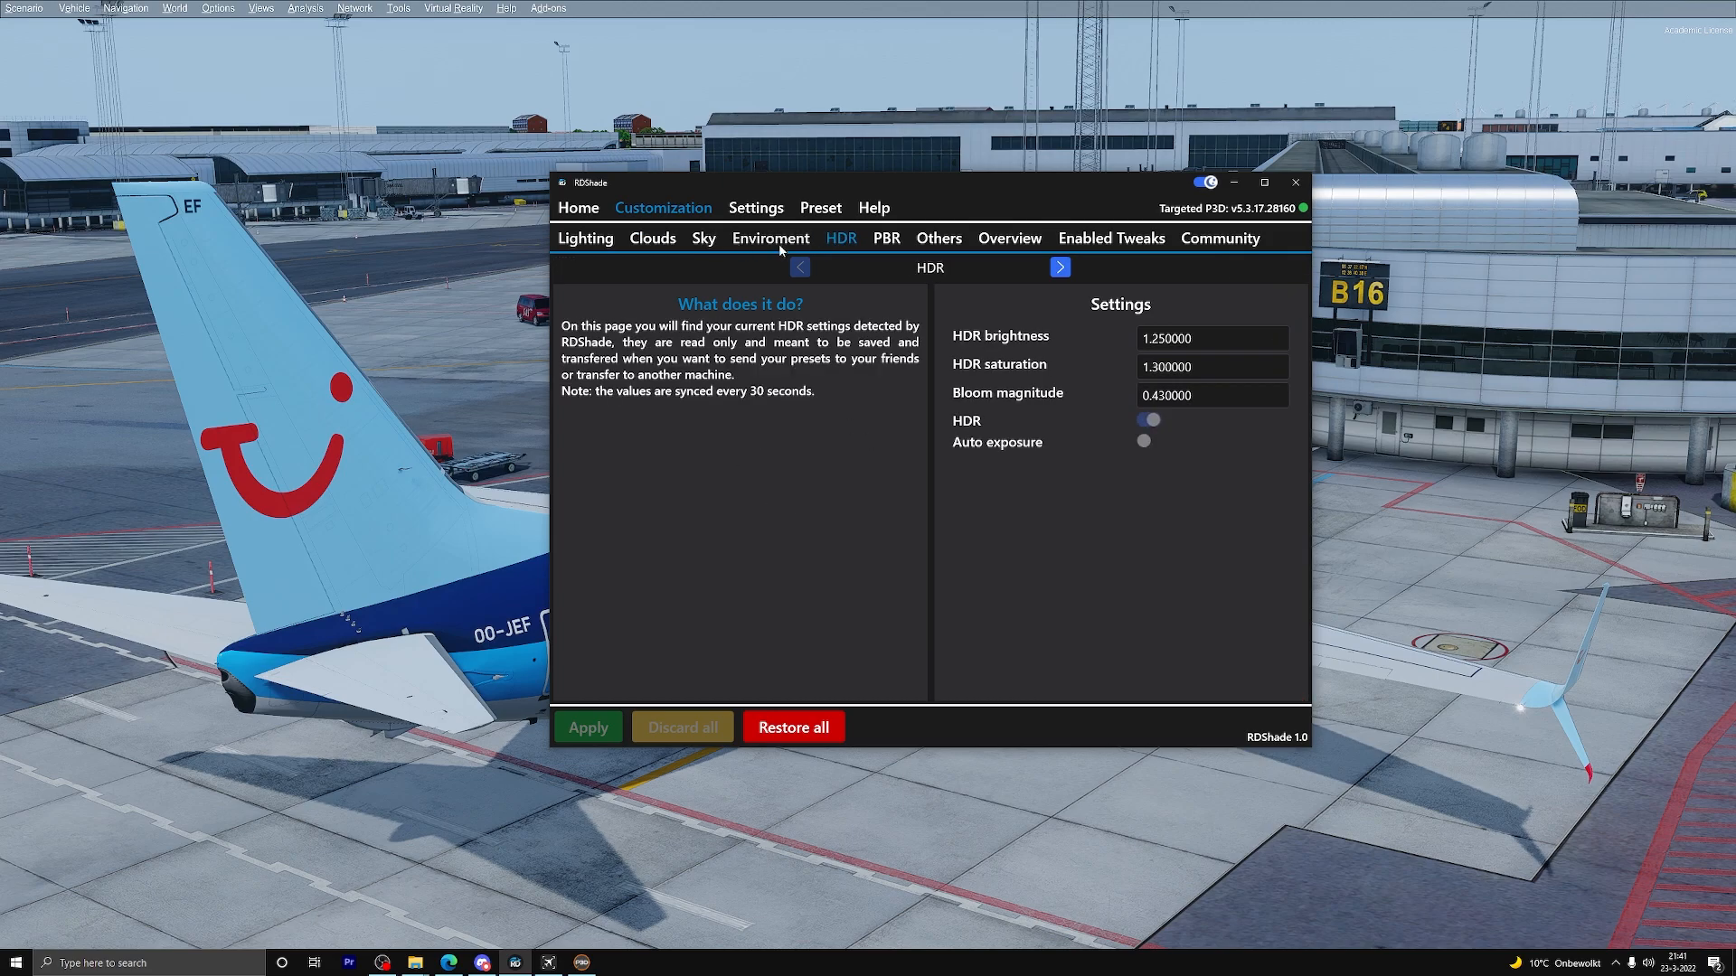
click(886, 239)
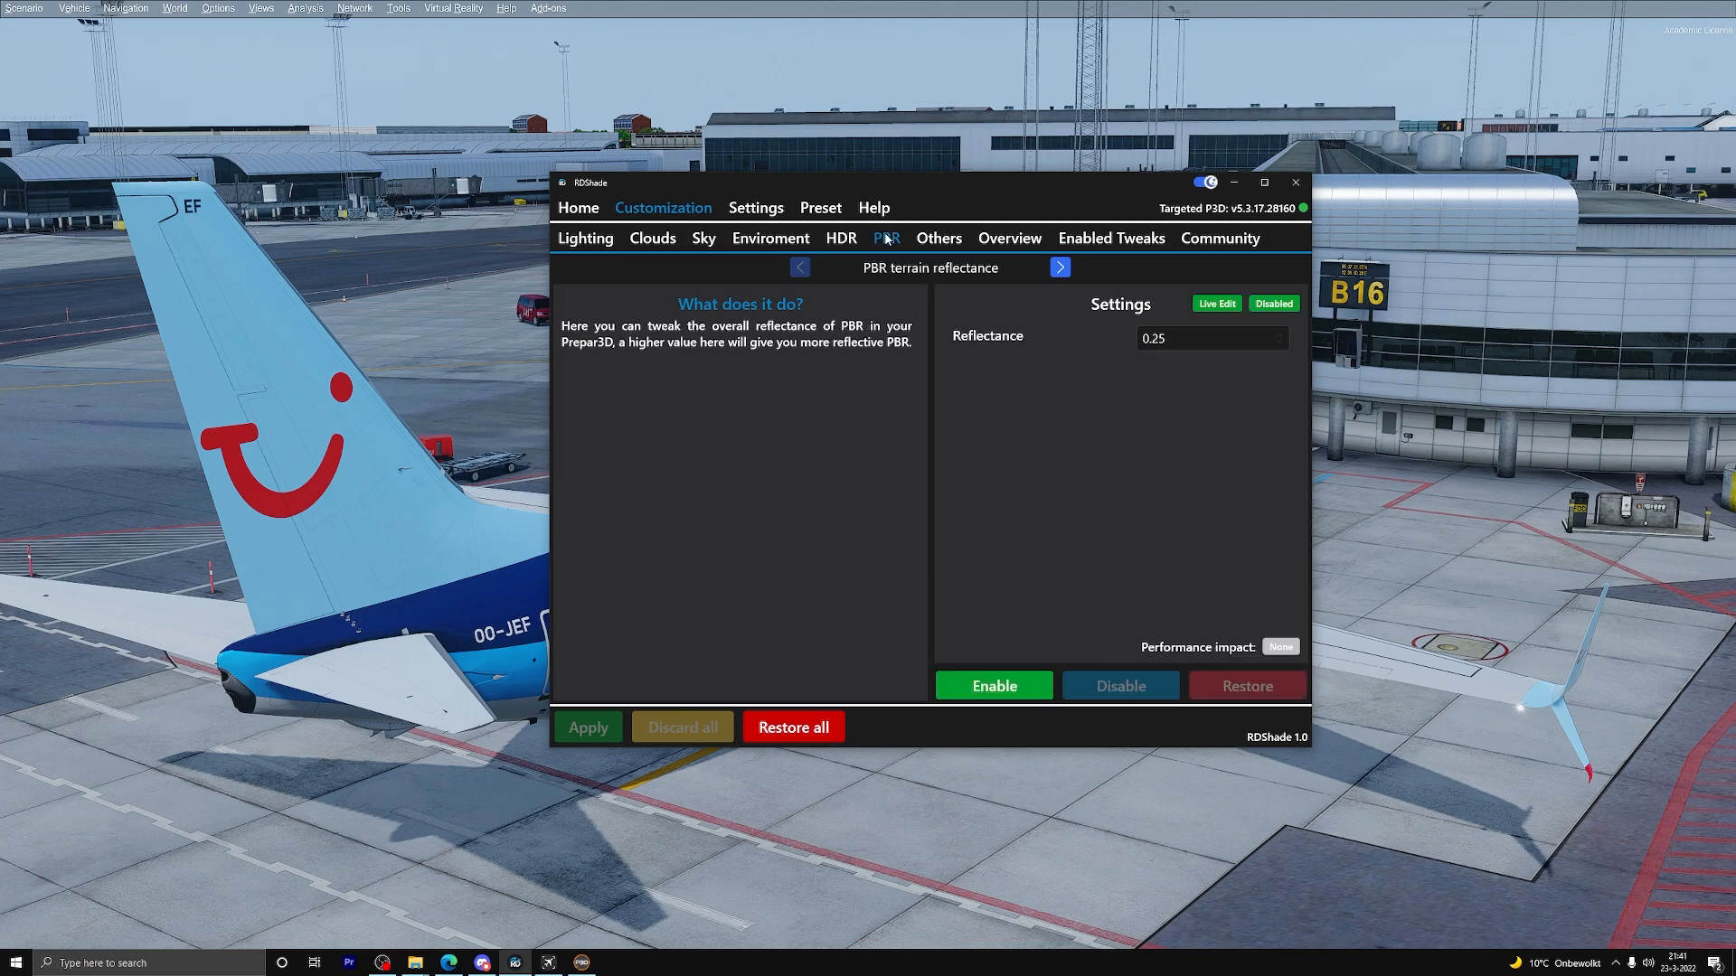
click(951, 241)
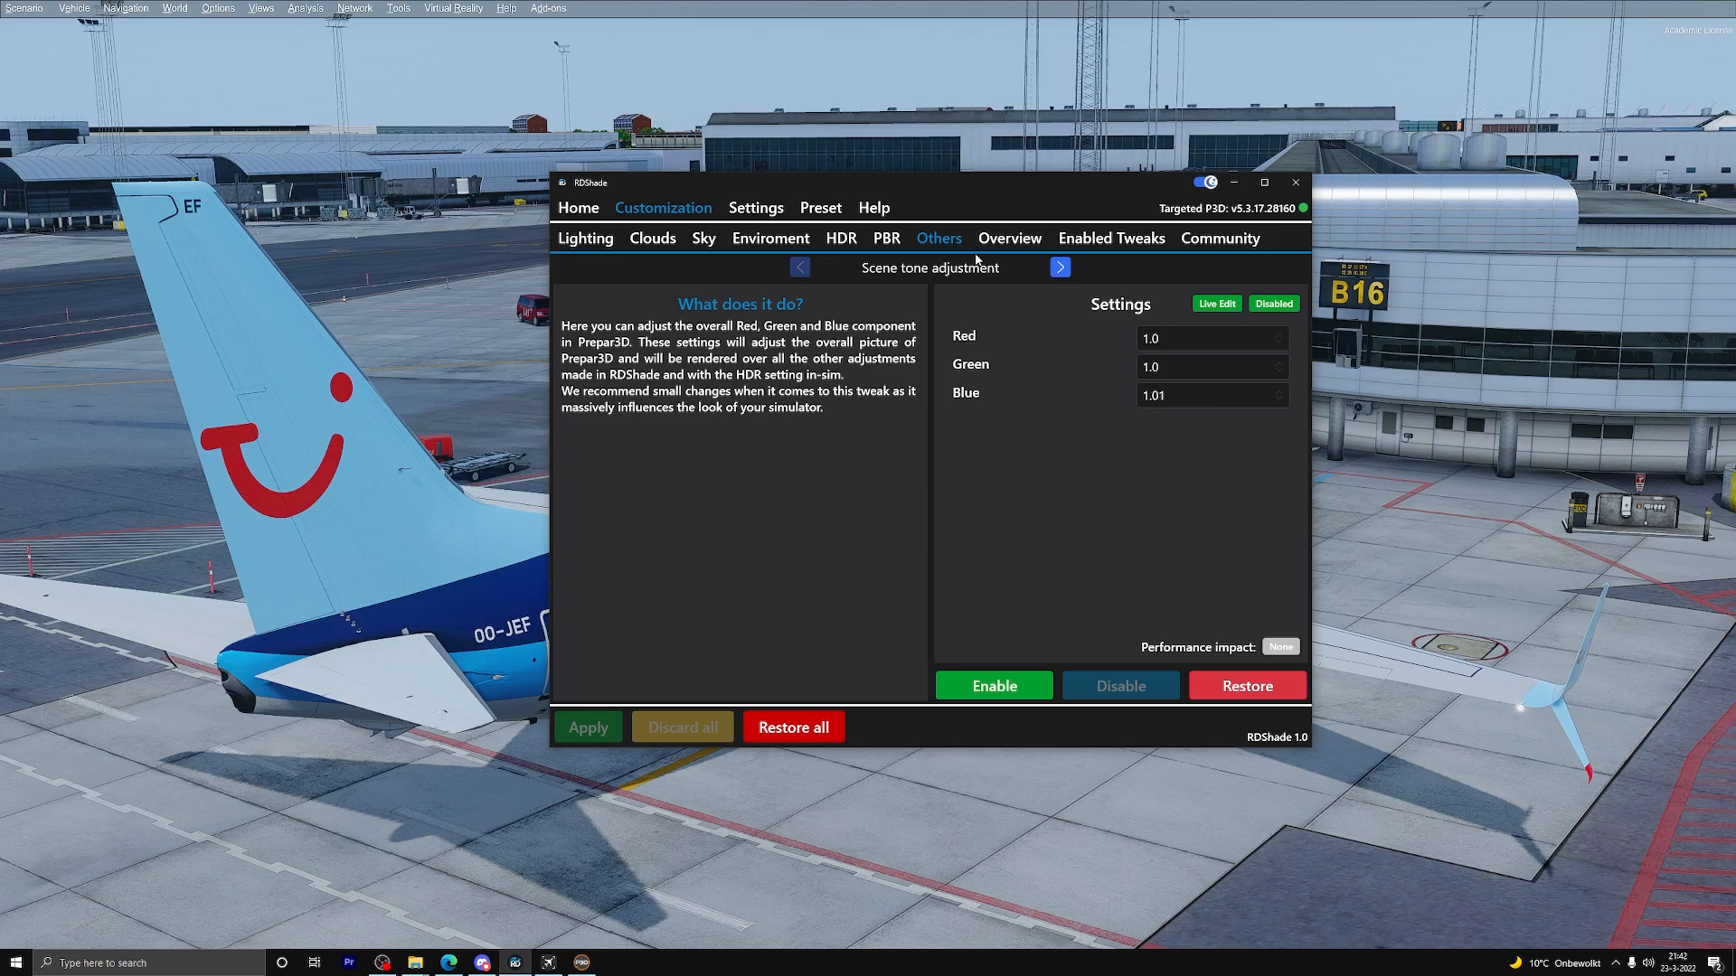
click(1066, 267)
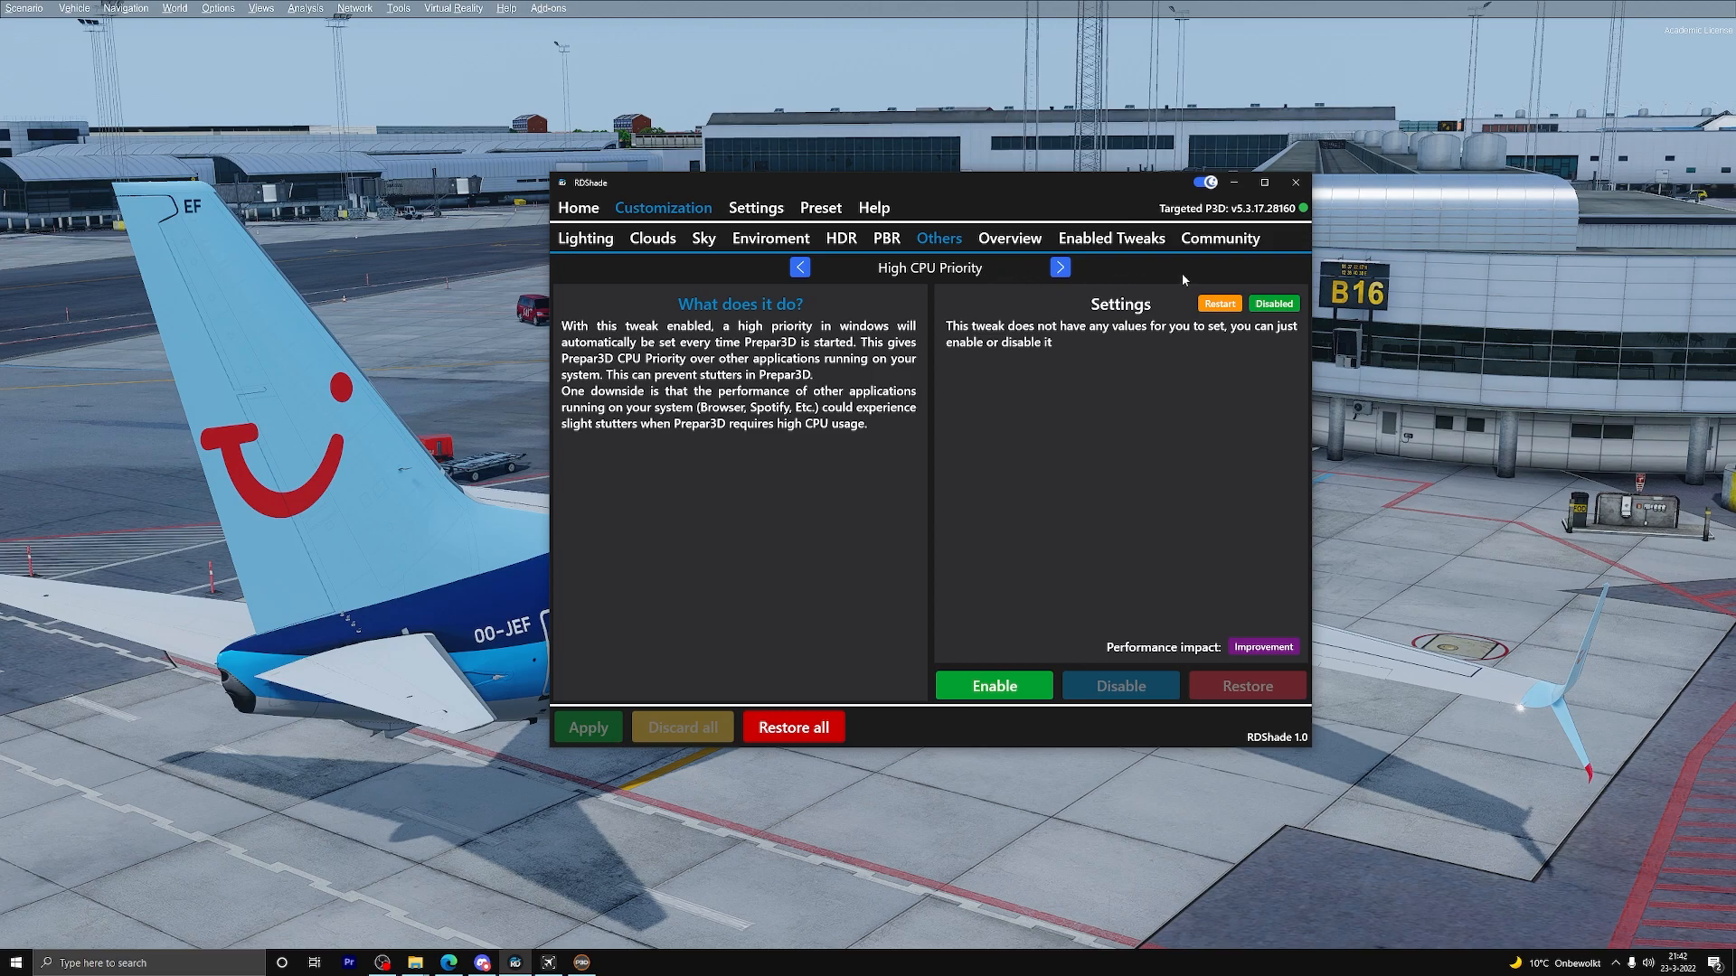
click(1059, 269)
click(1059, 267)
click(1059, 272)
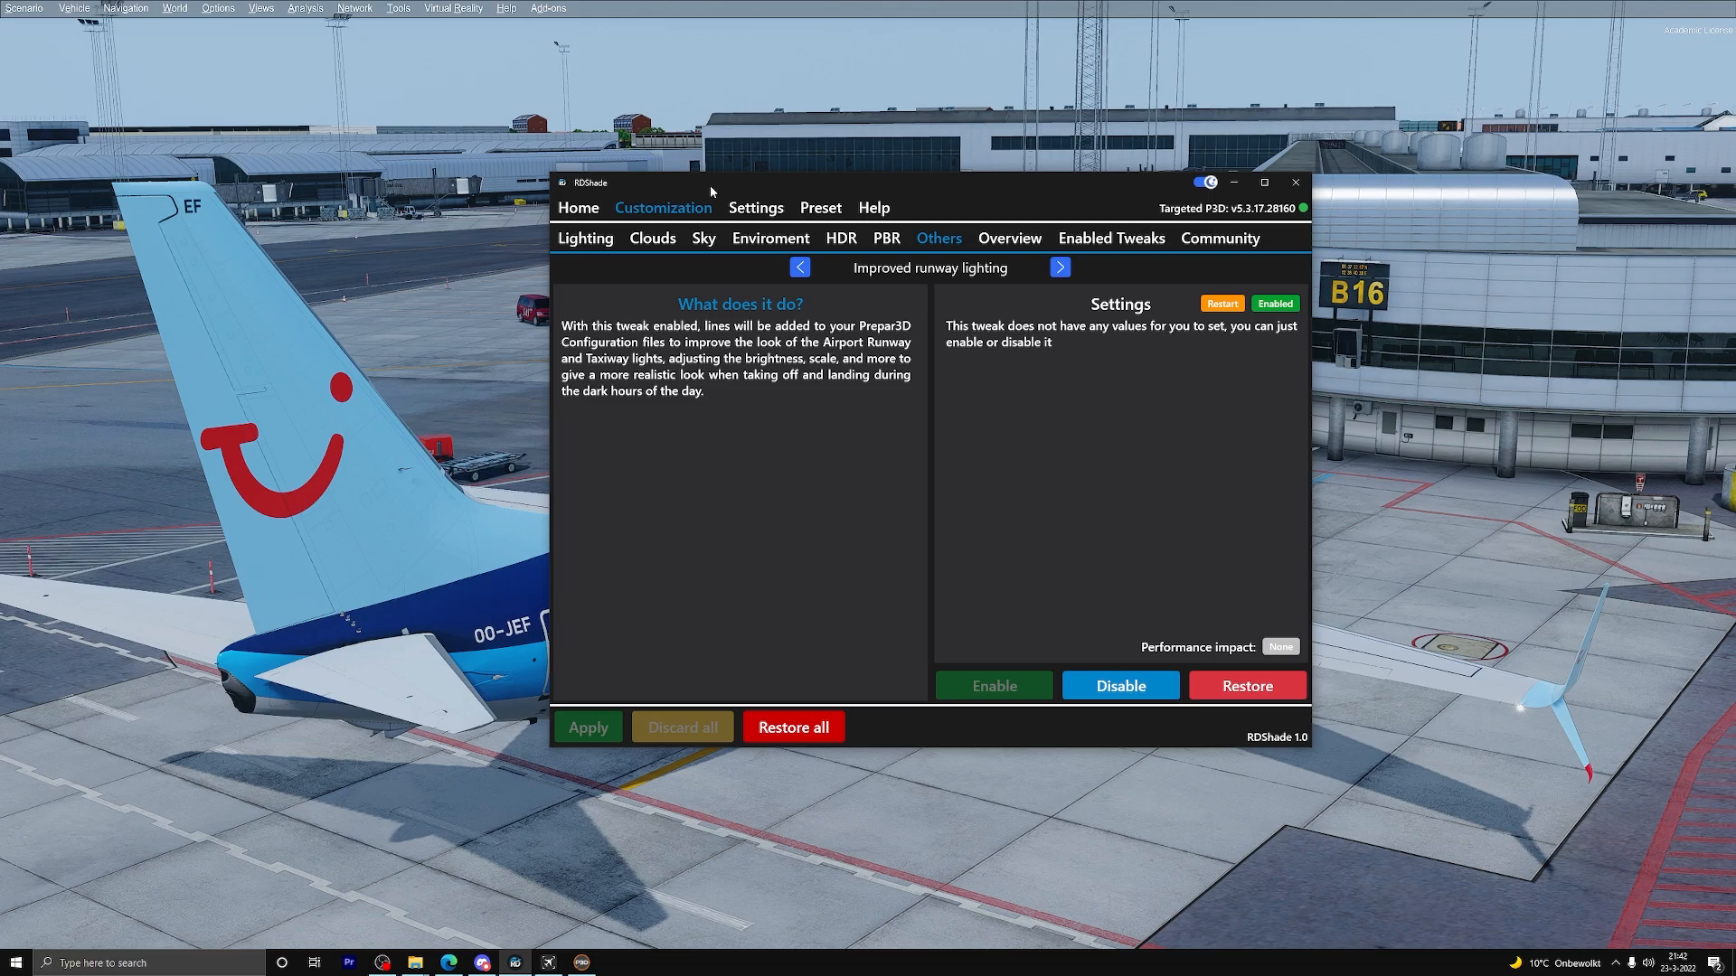
Compare the Aircraft & Scenery brightness tweak with the Minimum & Maximum Exposure tweak under Lighting
click(601, 248)
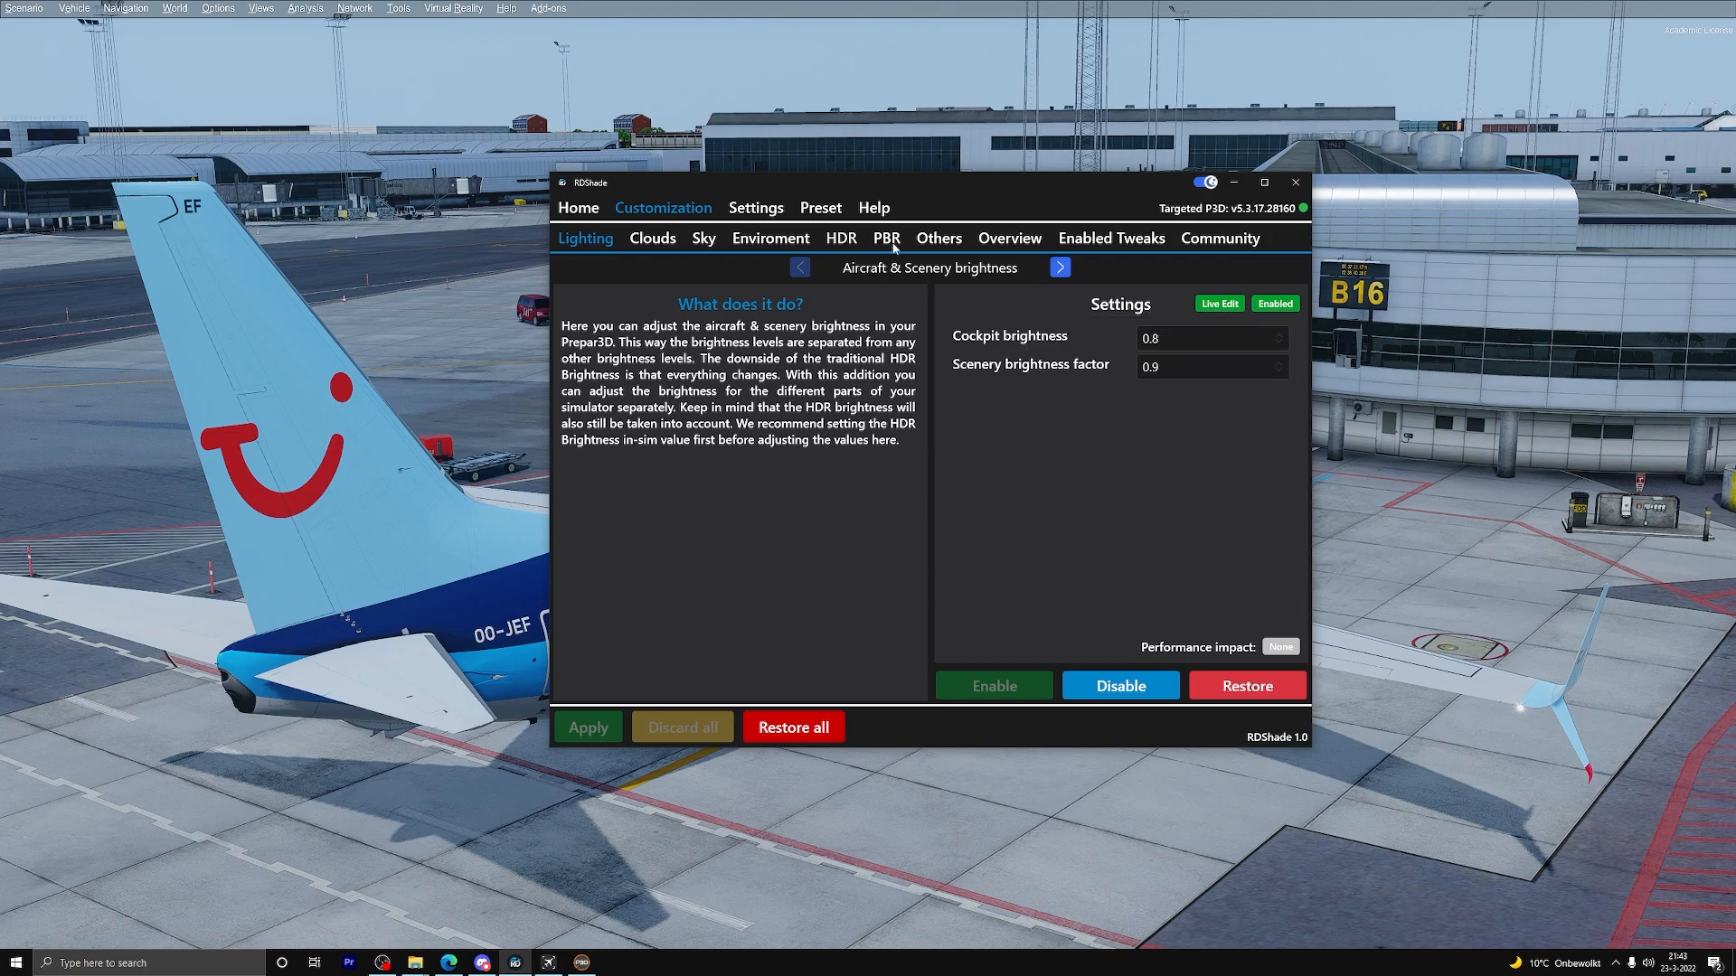
click(1060, 267)
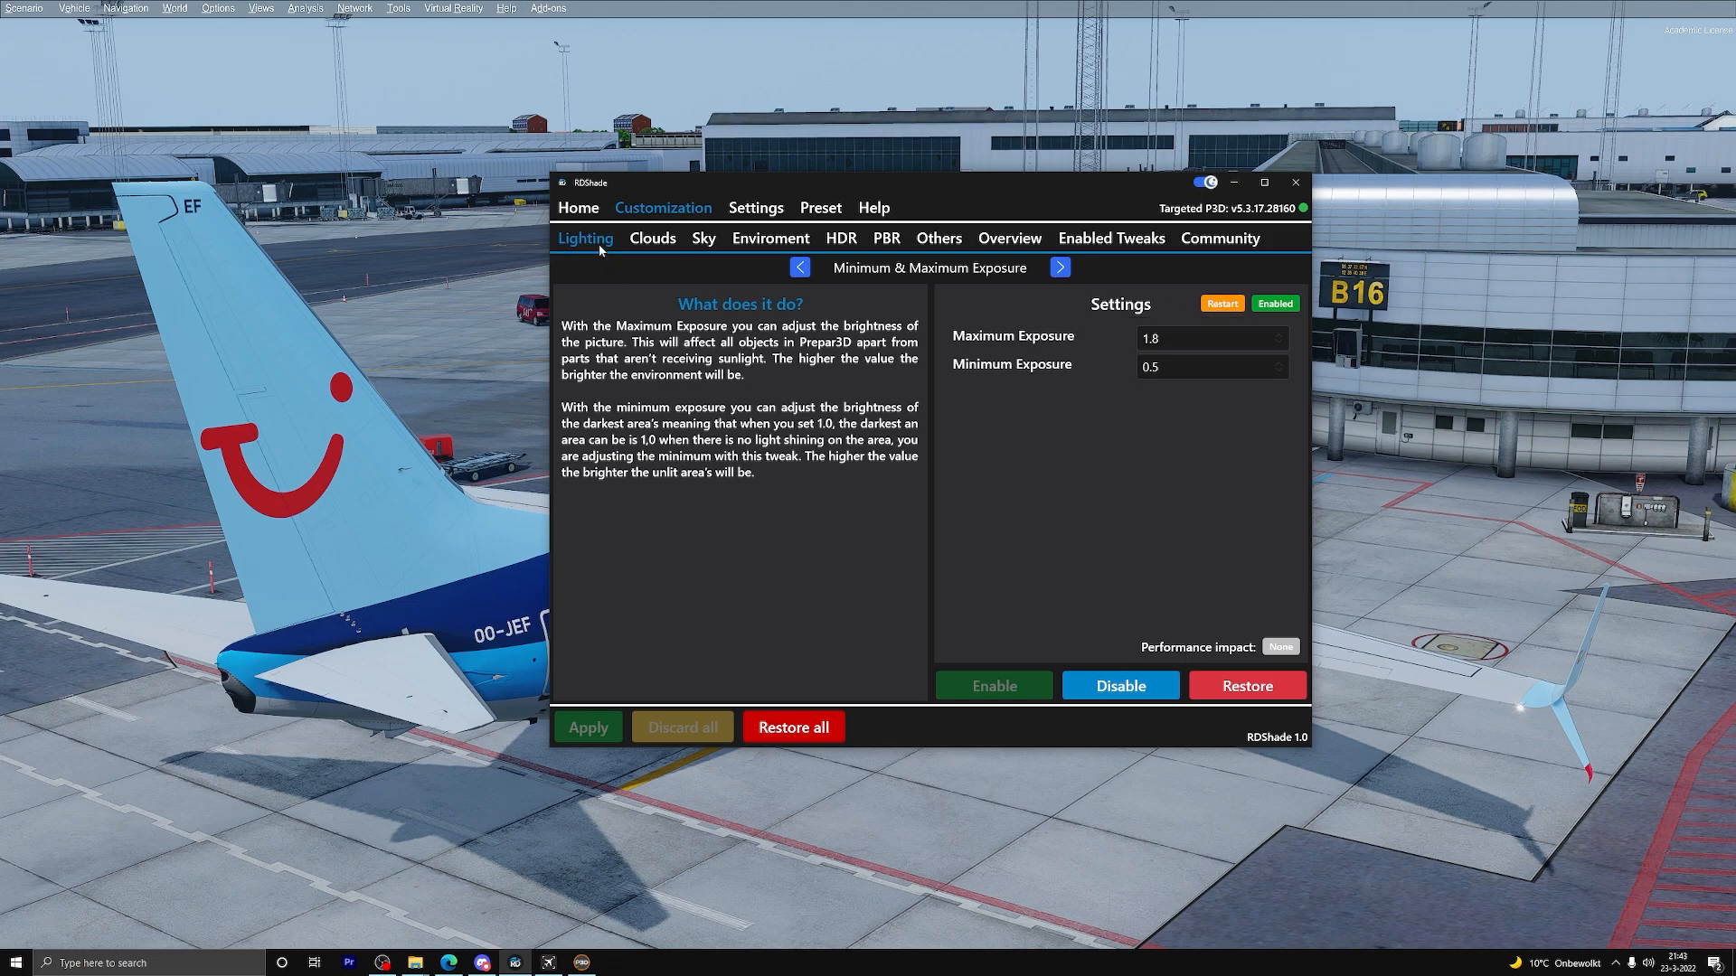
click(799, 267)
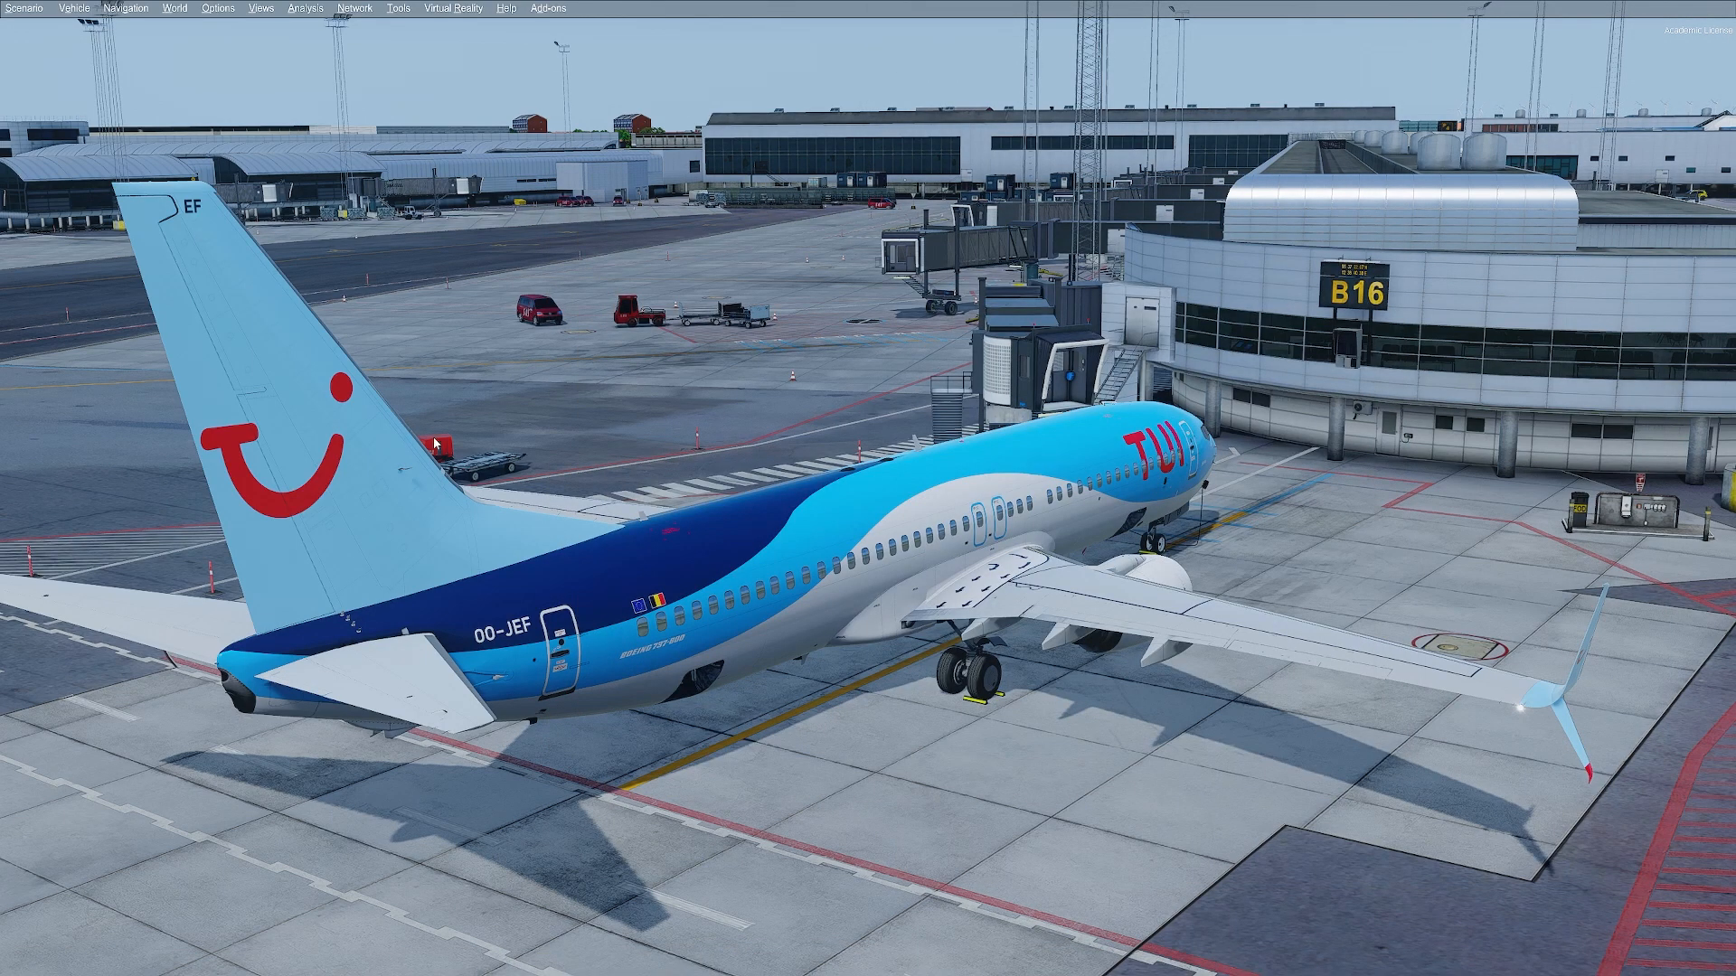
Switch to RDShade and set the Saturation of the Sky saturation tweak to 2.0
drag(434, 443, 669, 470)
drag(784, 470, 1252, 312)
drag(913, 624, 961, 480)
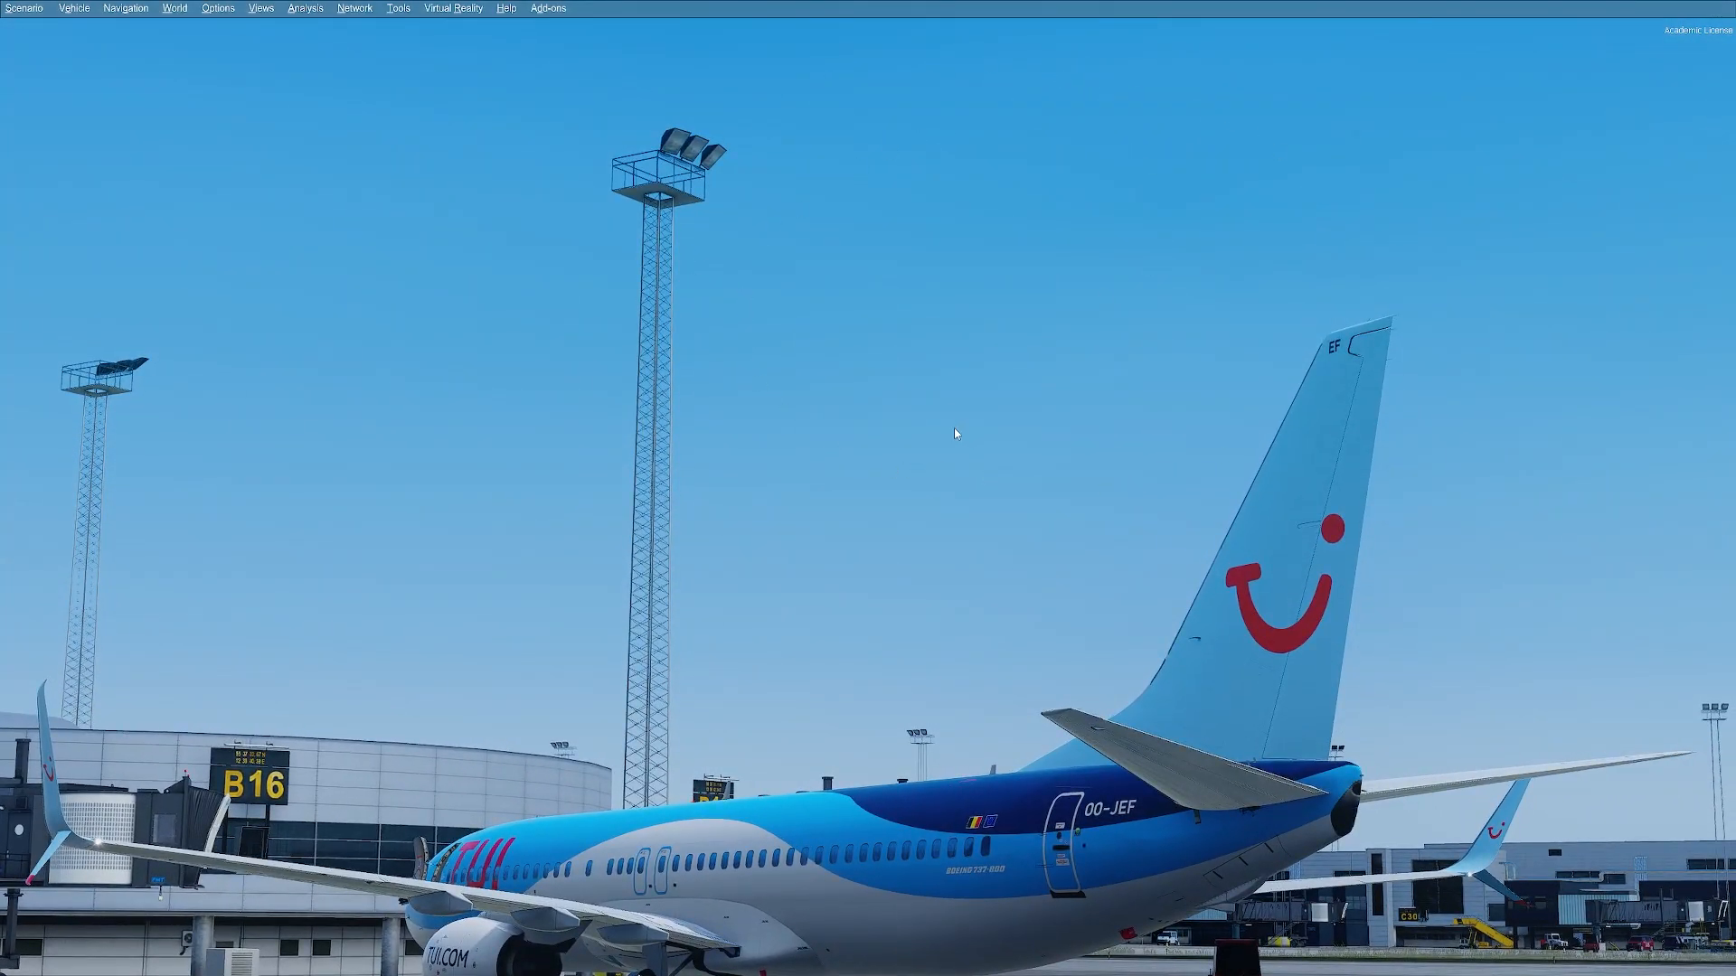
key(alt+Tab)
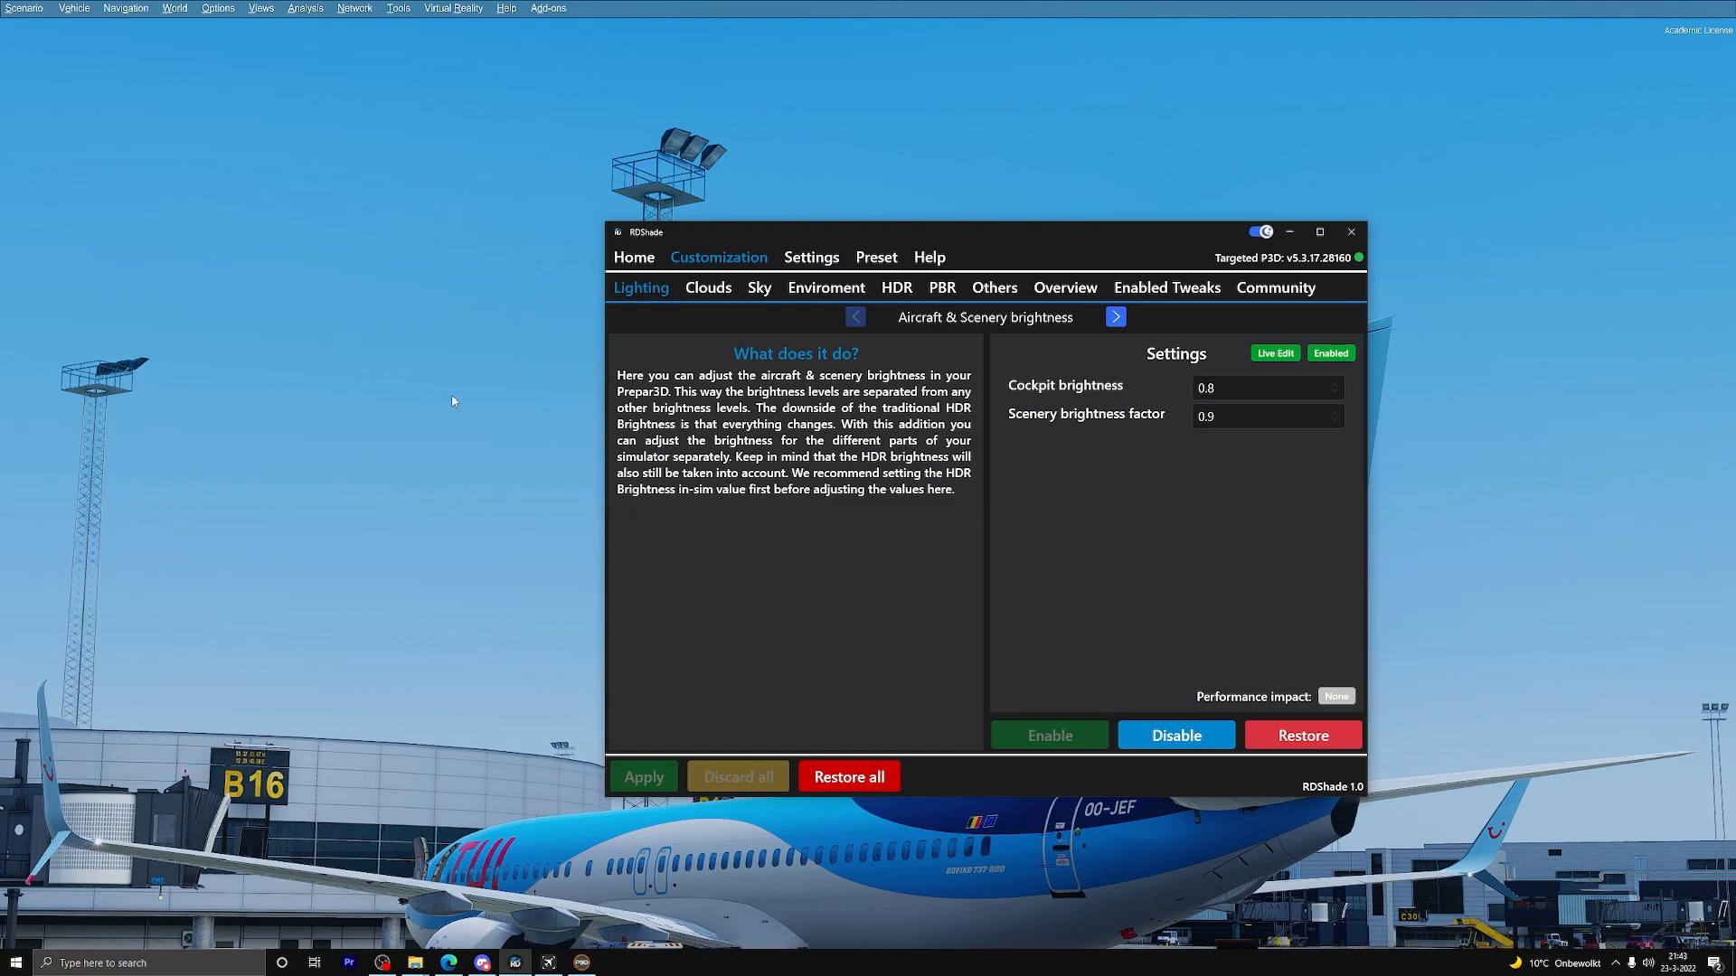
click(759, 288)
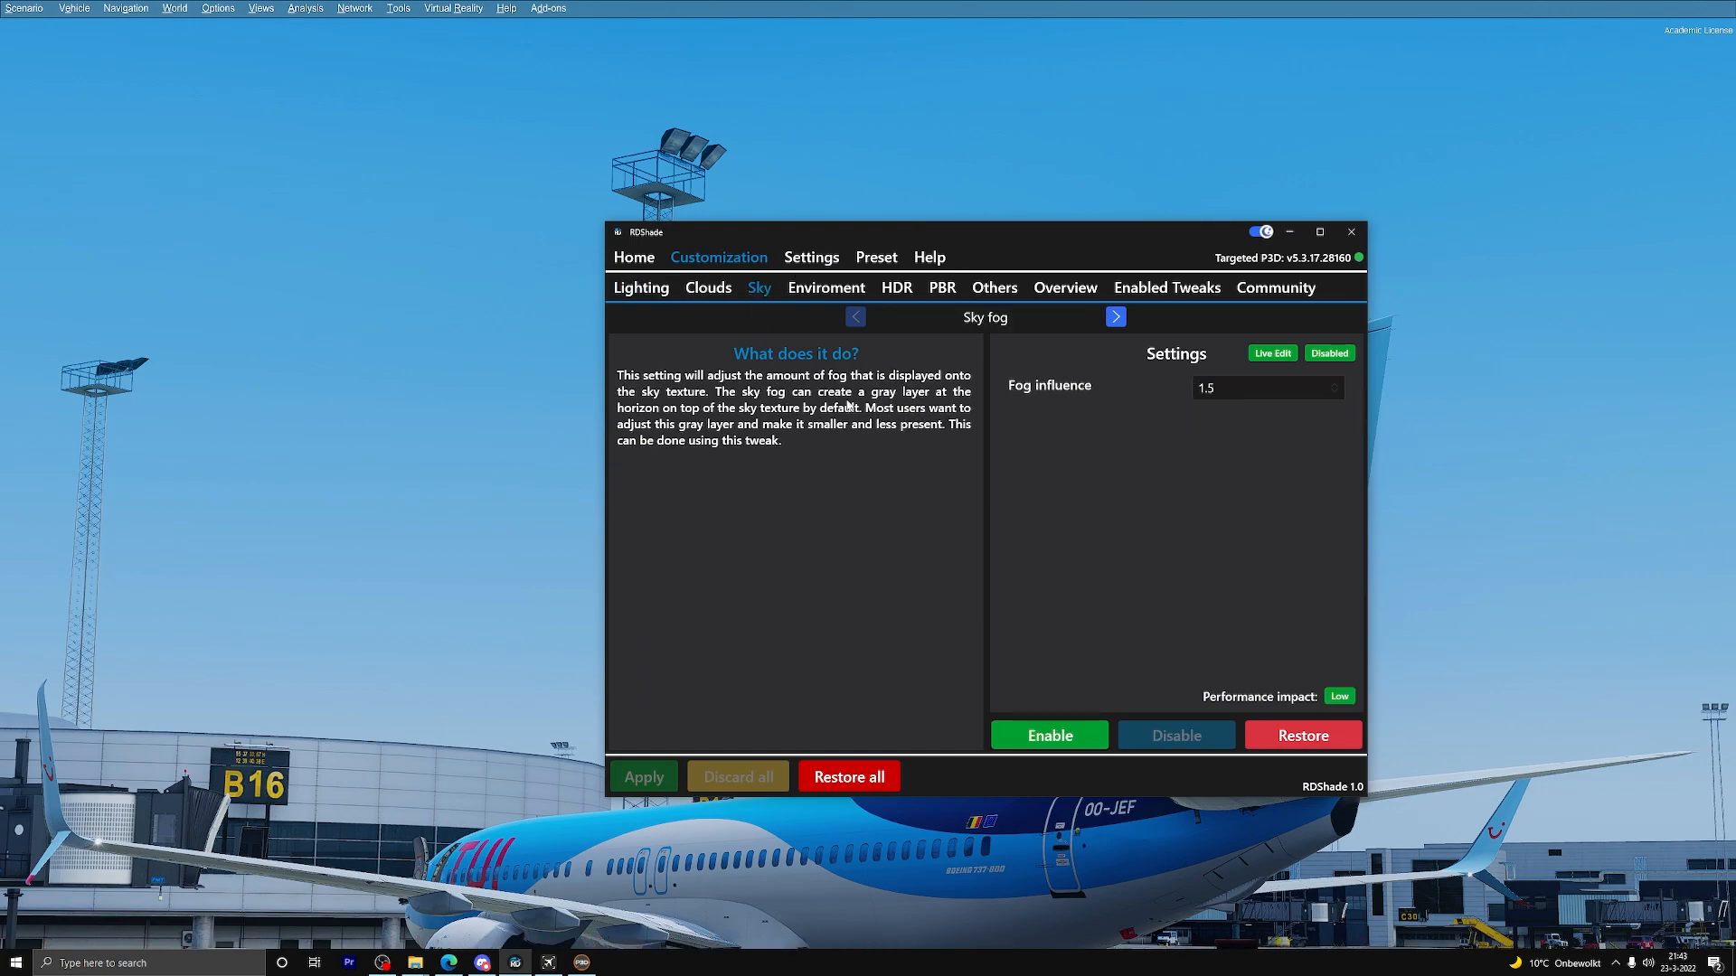
click(1115, 317)
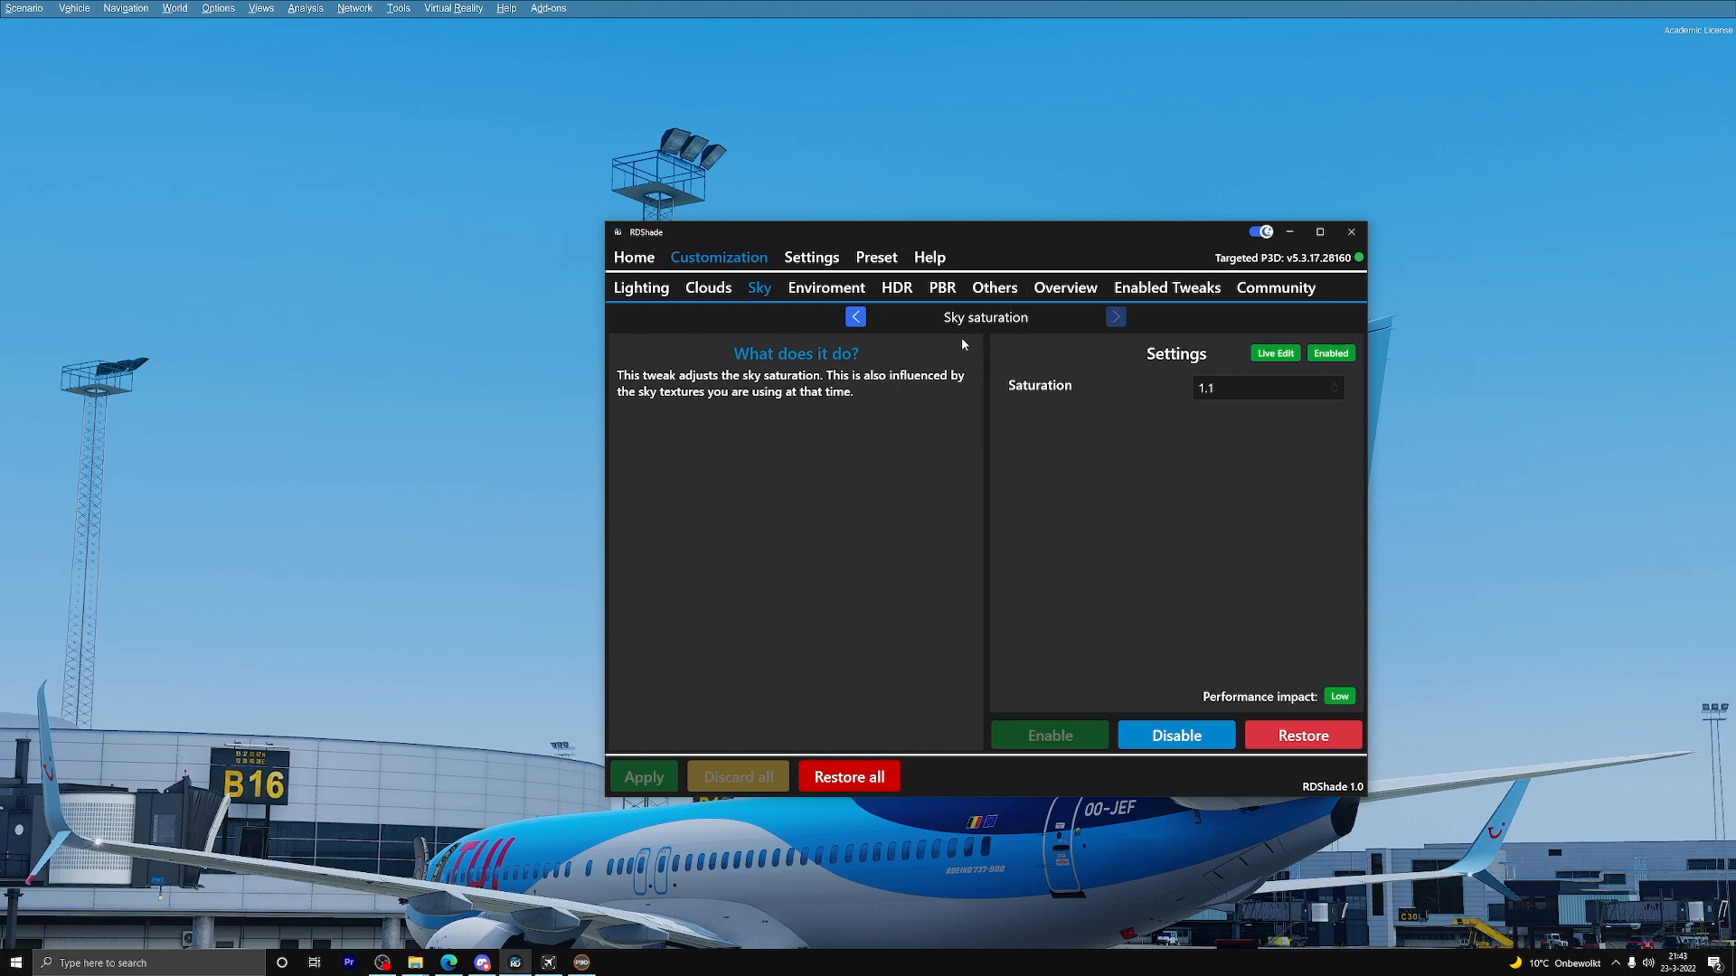
click(1335, 385)
click(1334, 385)
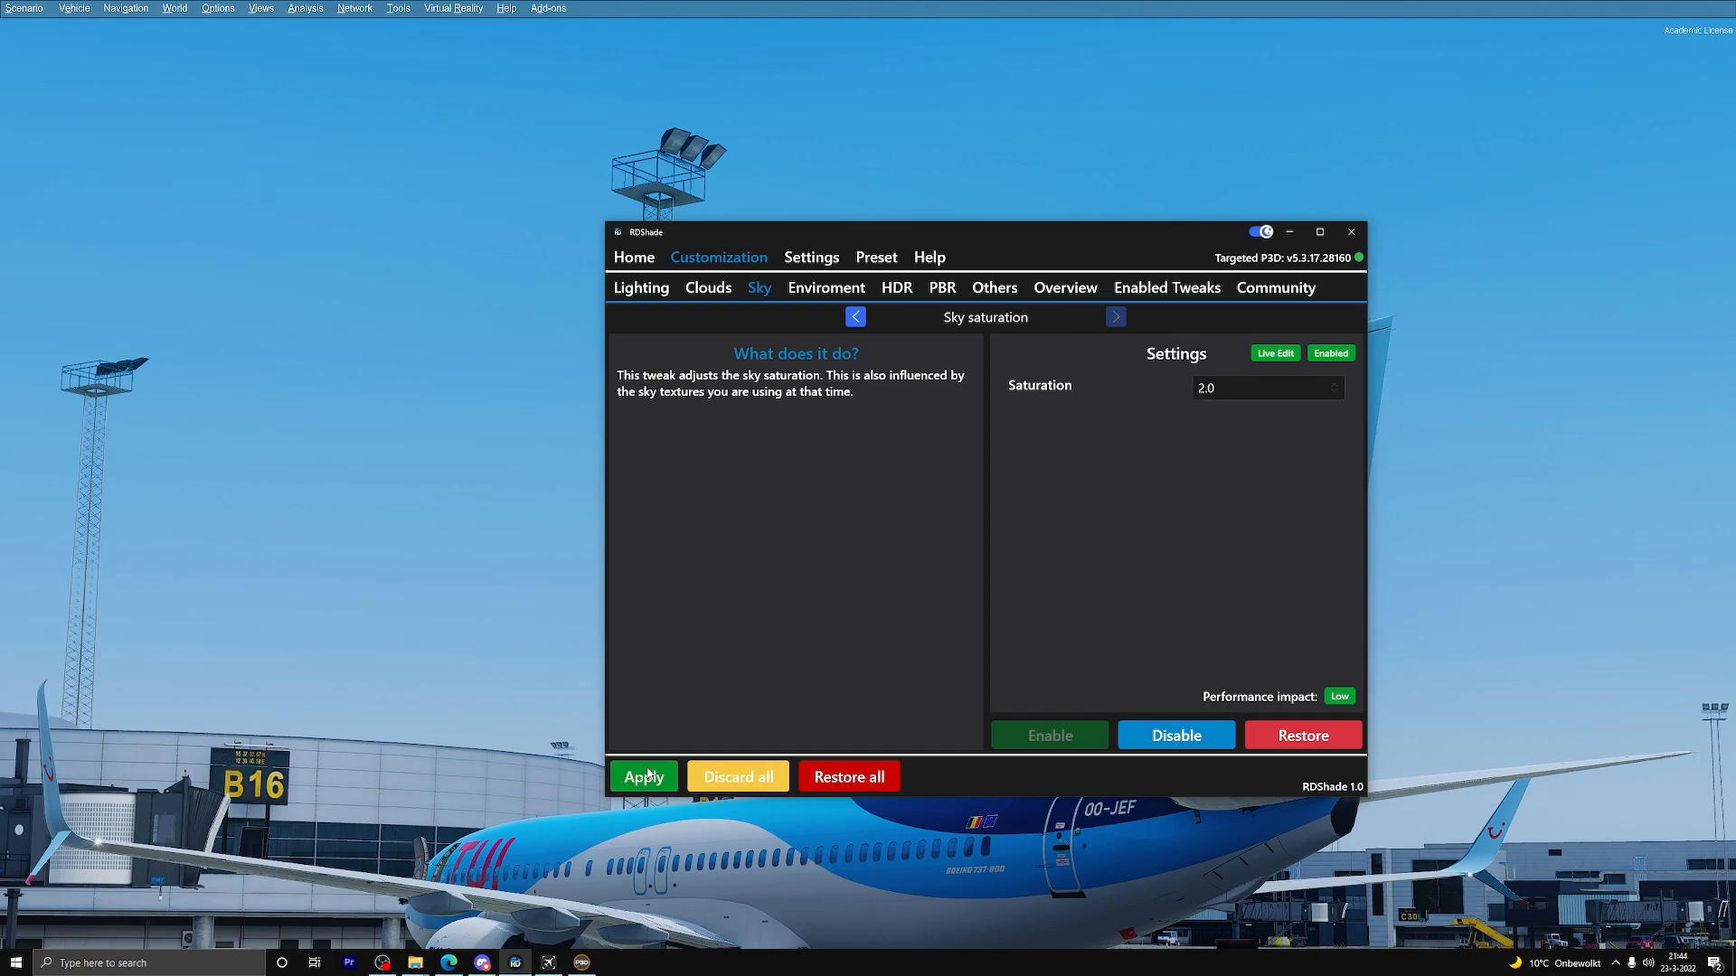
Apply the raised sky saturation and reload the shaders in Prepar3D
drag(1017, 235, 413, 45)
click(37, 585)
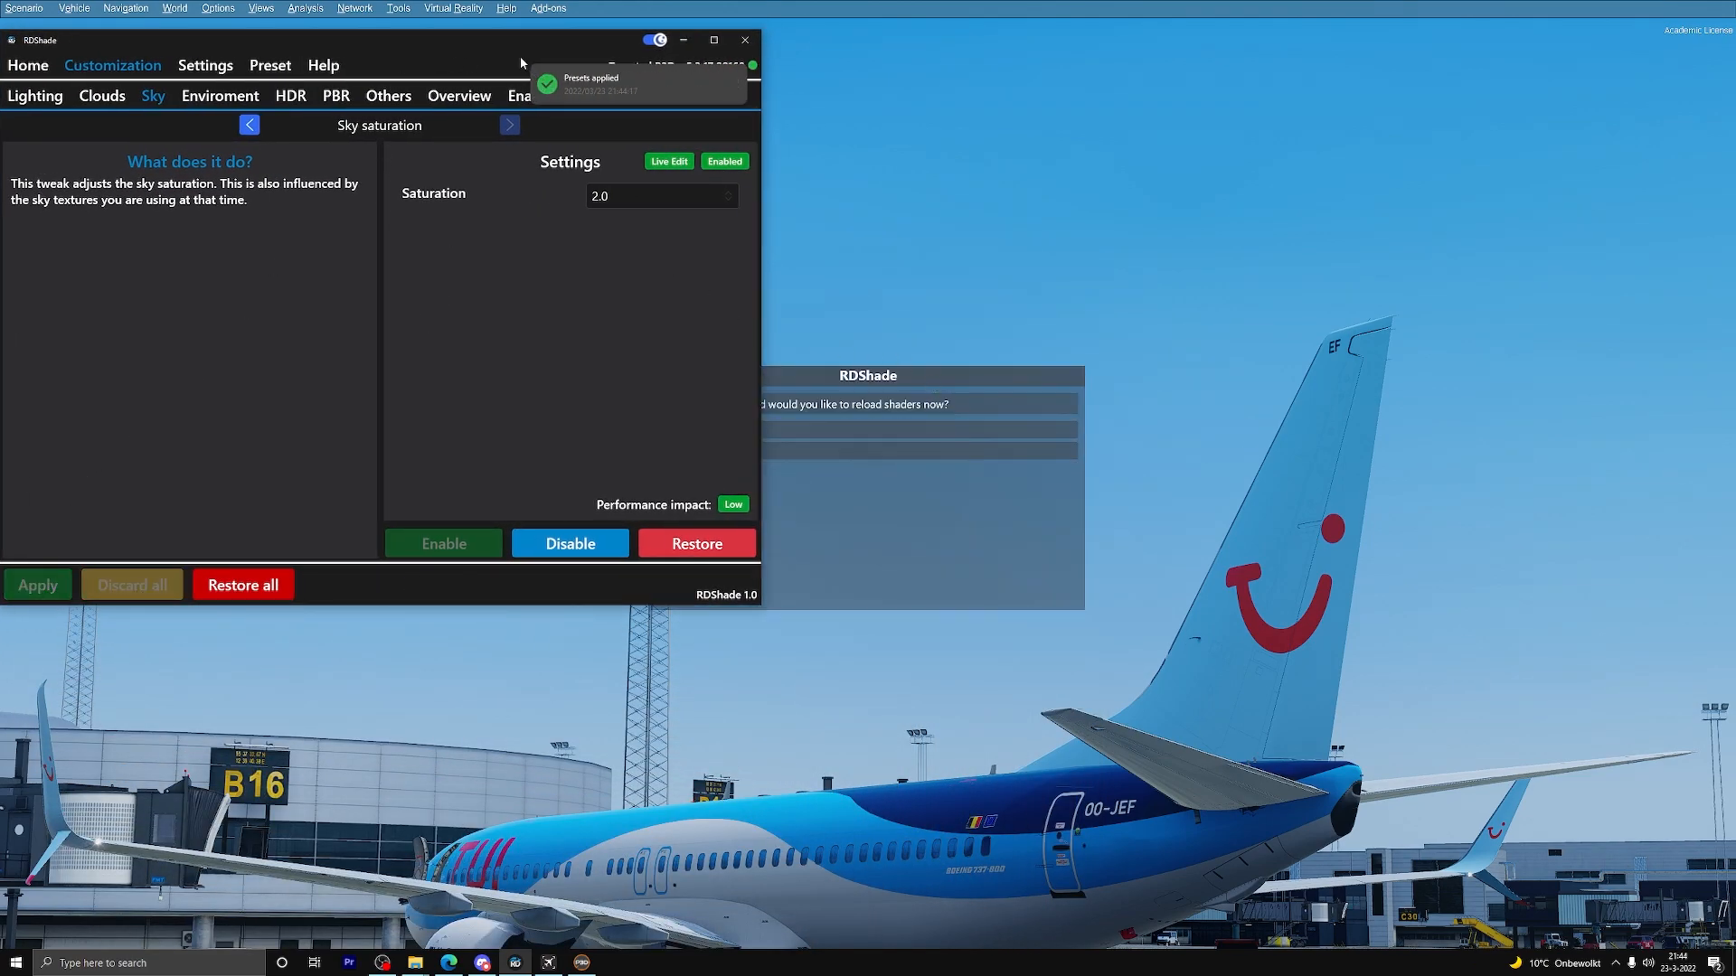
drag(493, 39, 356, 157)
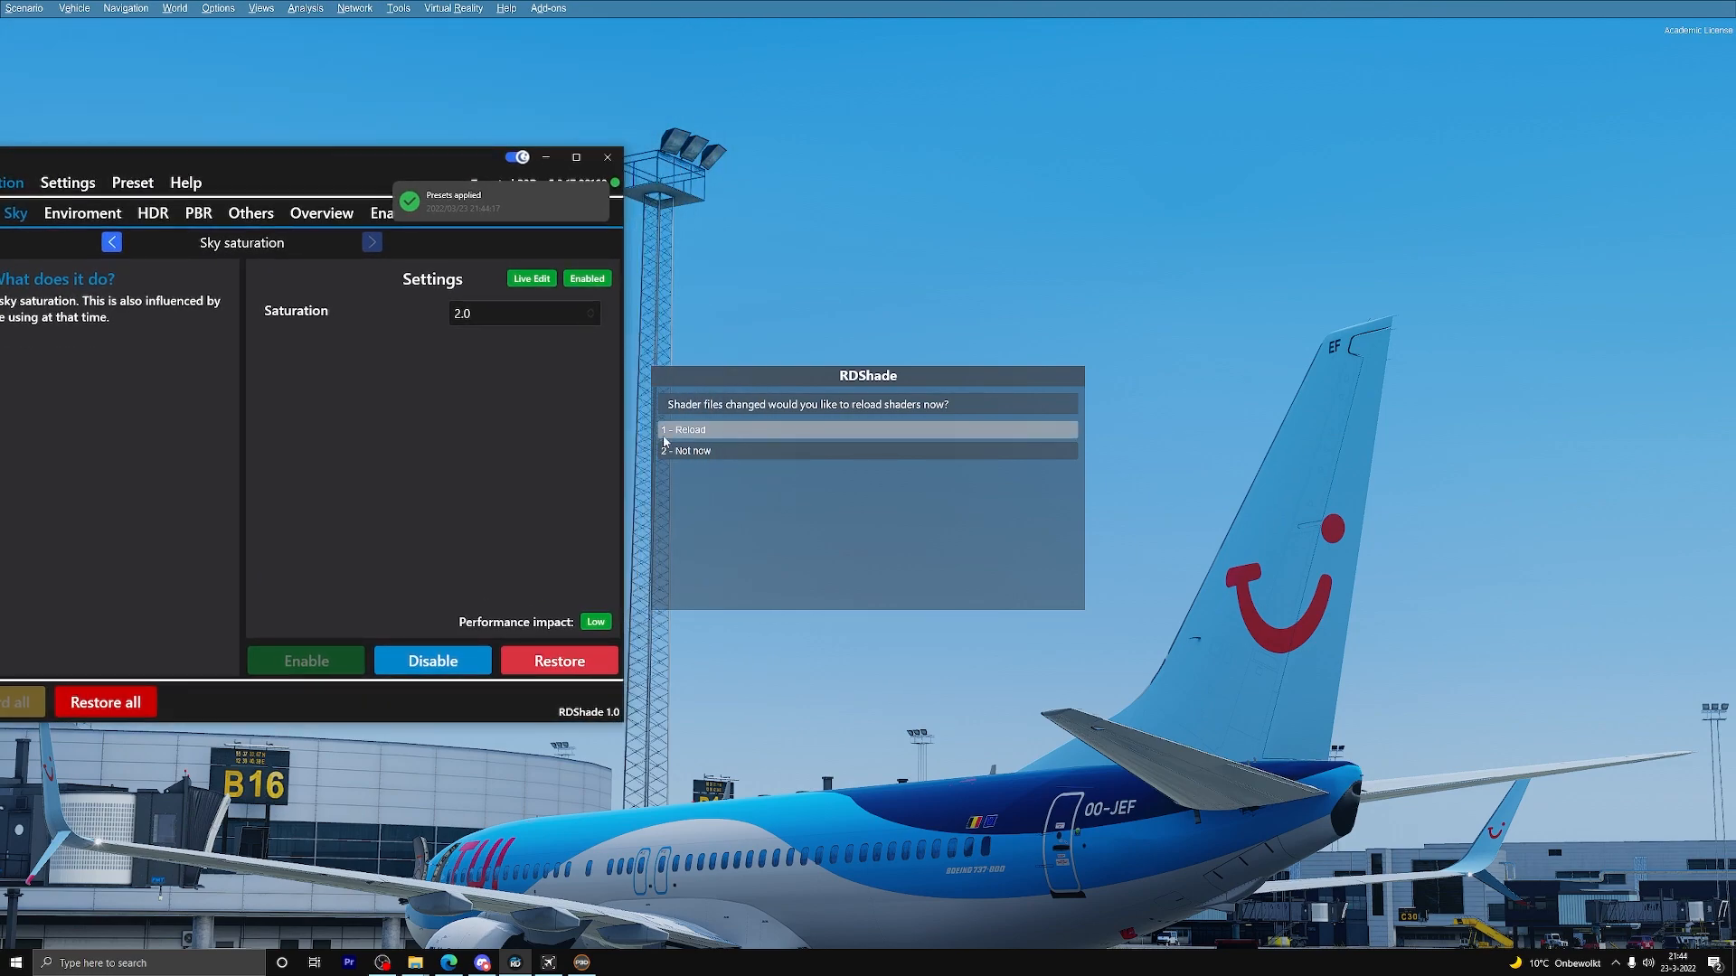
click(714, 442)
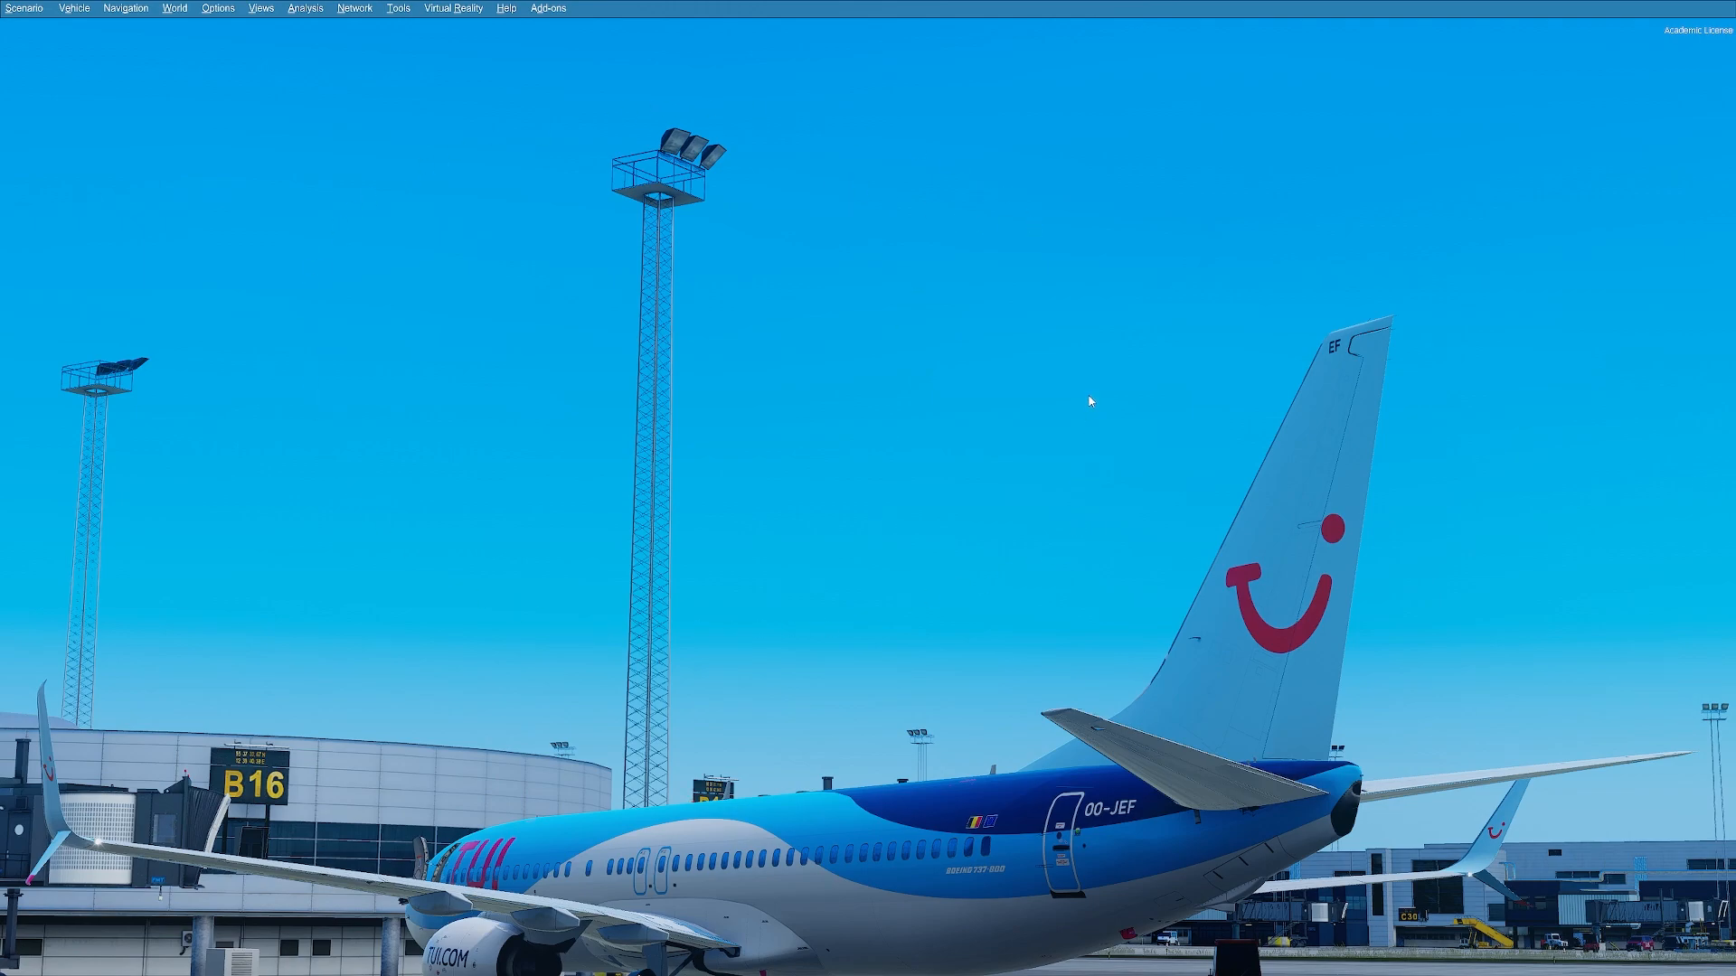
Return to RDShade, set the sky saturation to 1.1, apply it and reload the shaders in Prepar3D
key(super)
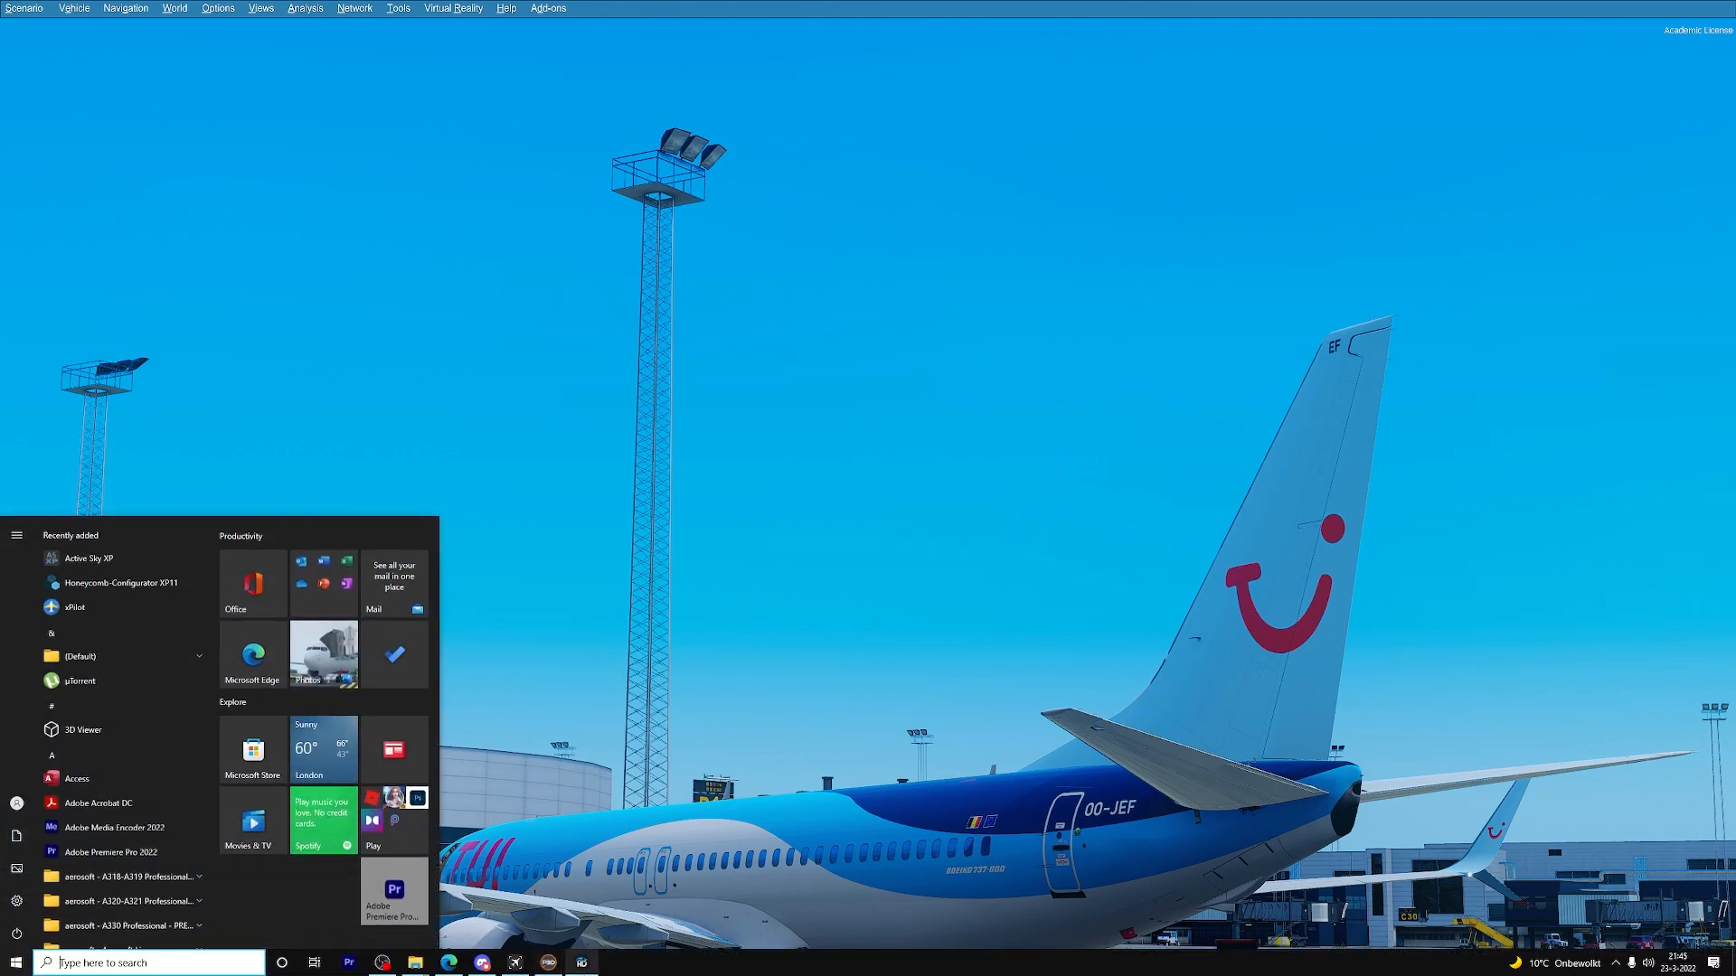
click(582, 962)
scroll(759, 321, down, 3)
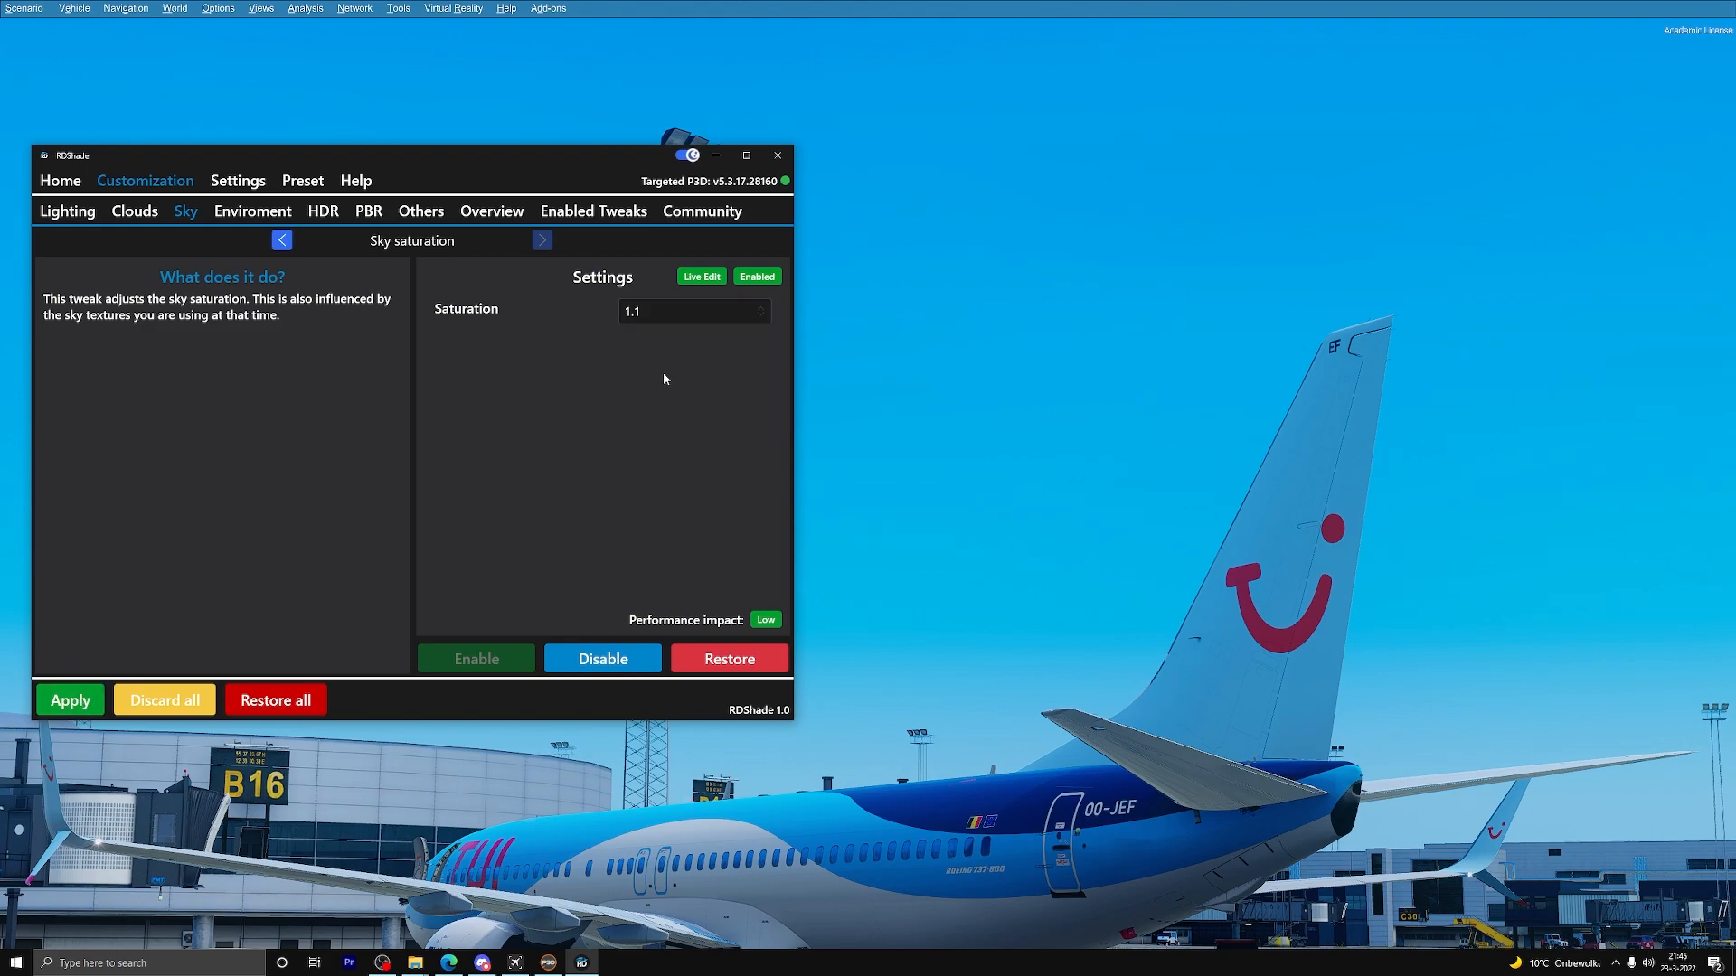
click(69, 701)
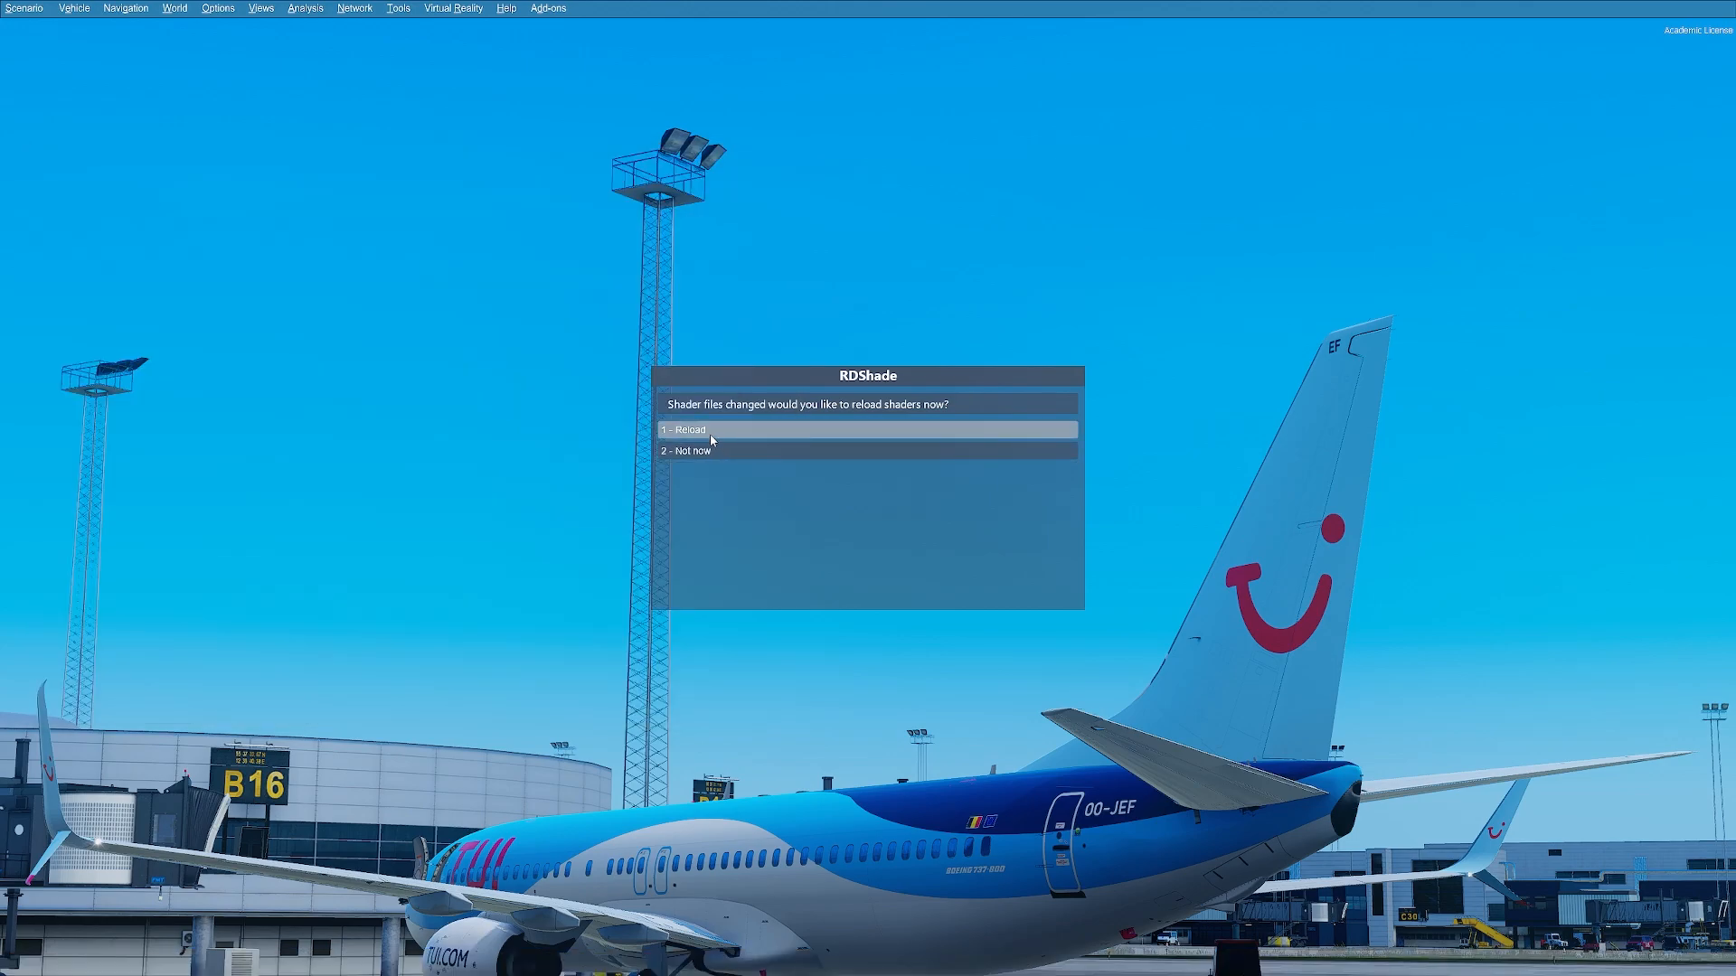
click(711, 438)
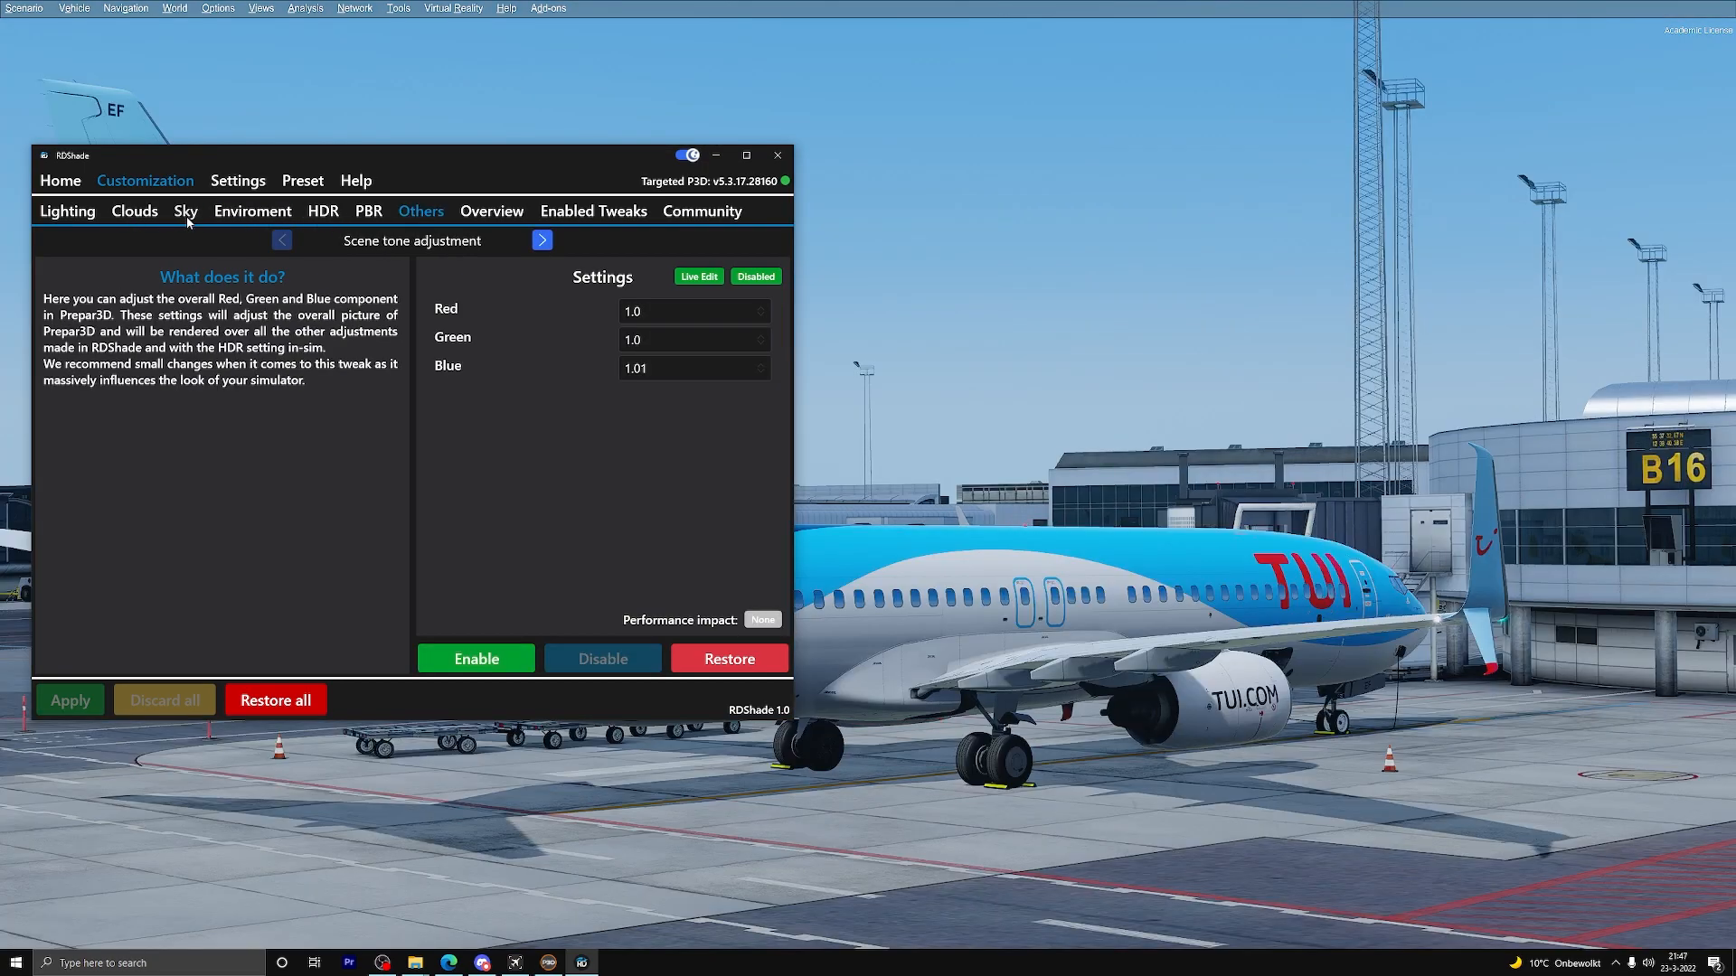
Browse the Enviroment and HDR categories and return to the Scene tone adjustment tweak under Others
click(246, 217)
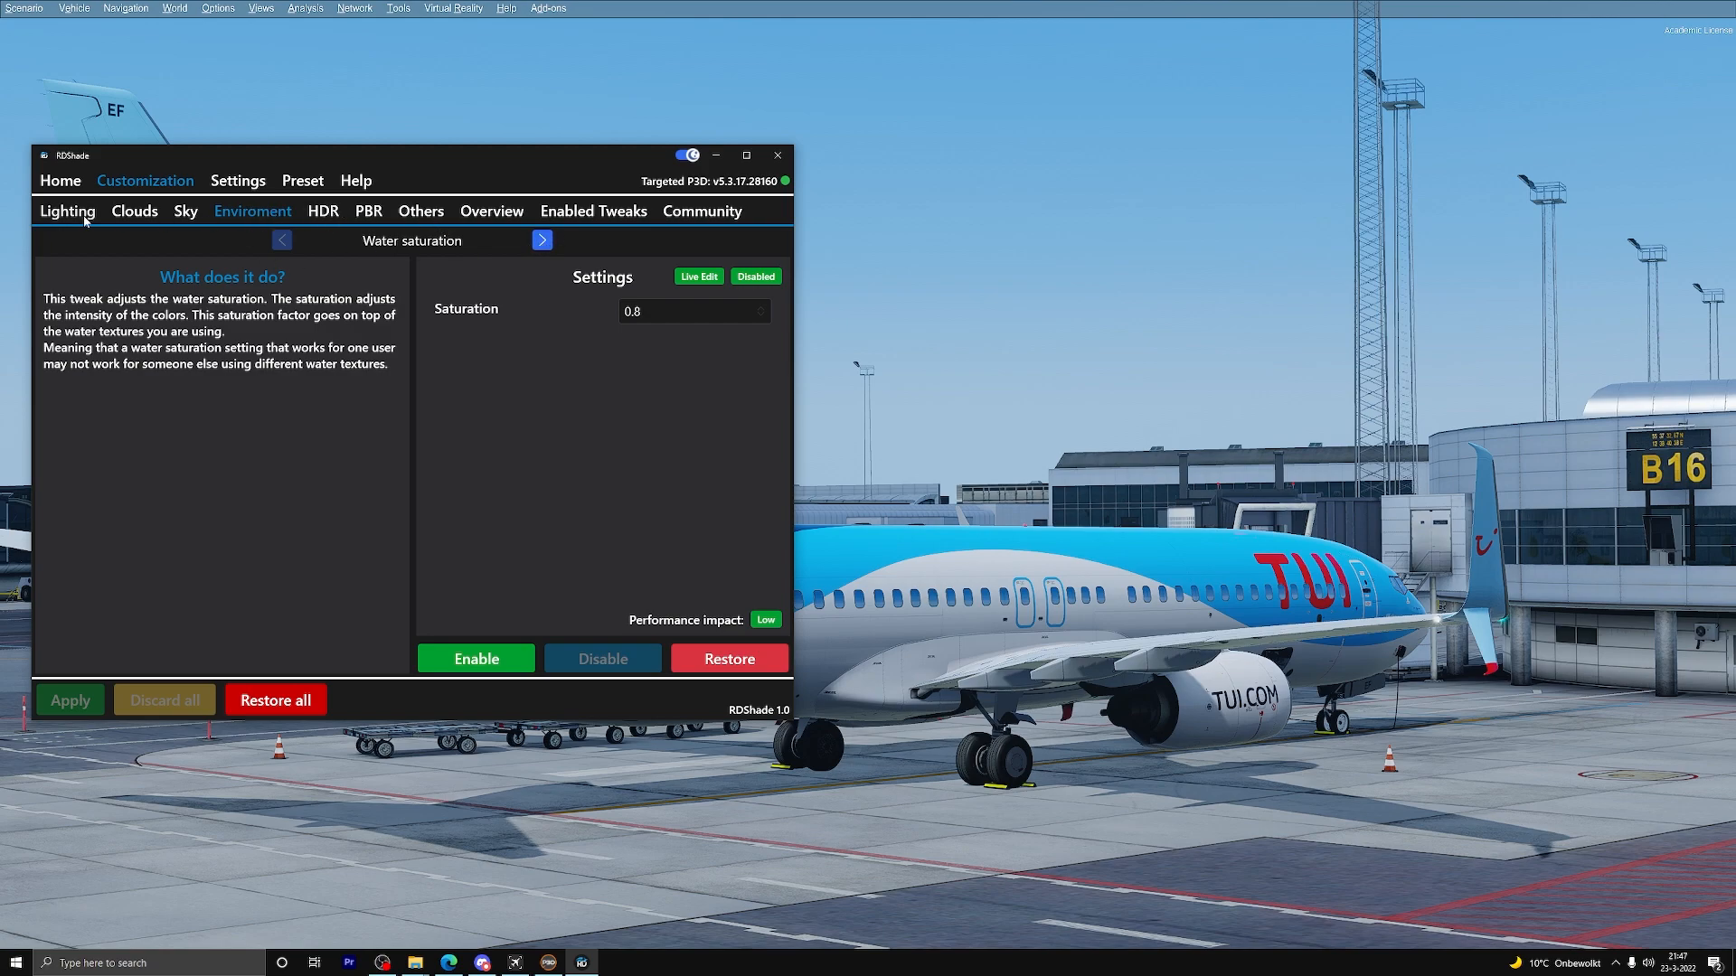
click(336, 217)
click(426, 223)
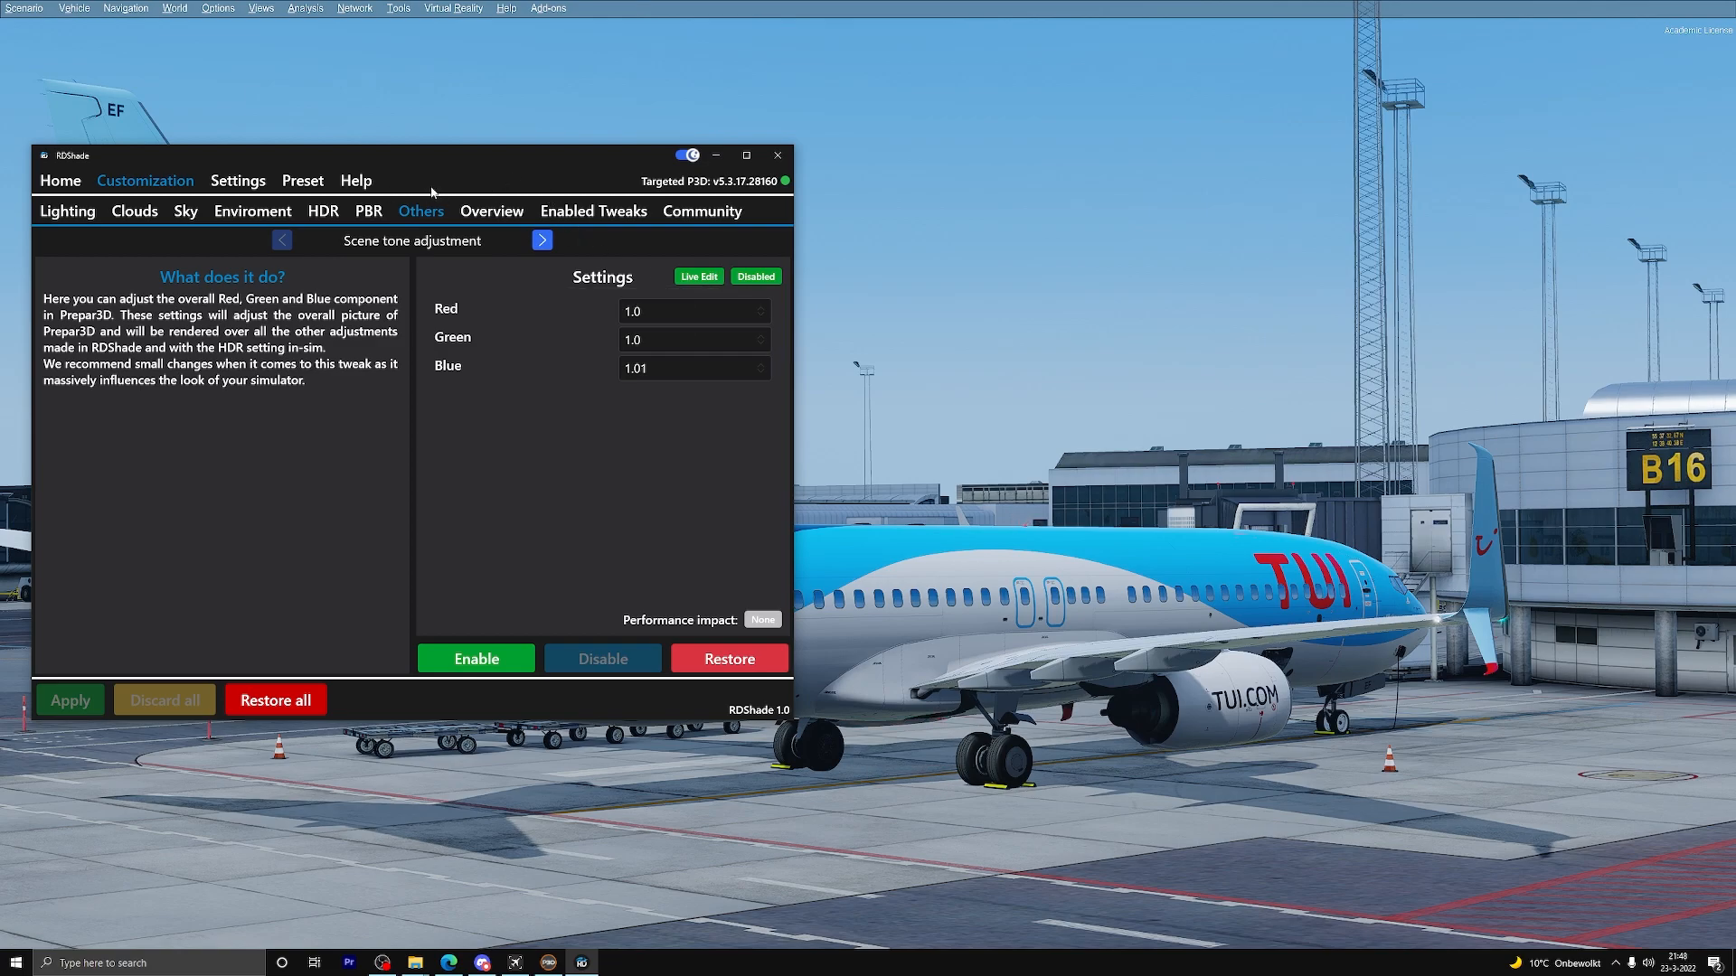
drag(426, 160, 435, 128)
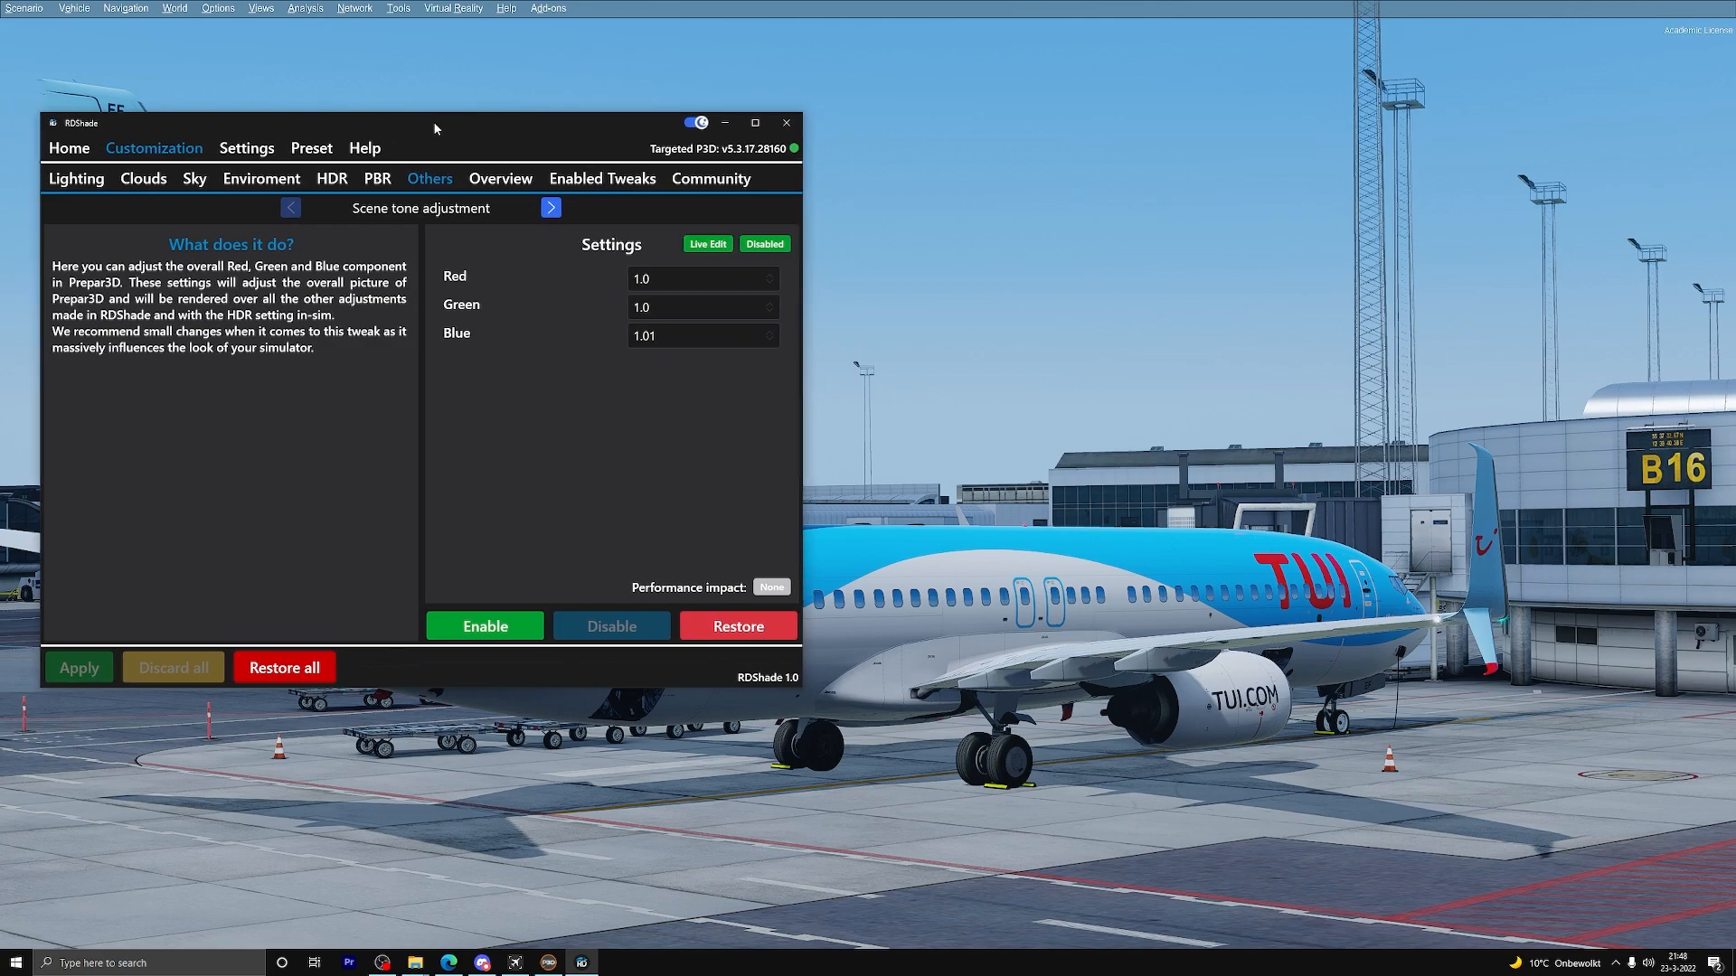
Review the enabled tweaks list and expand its Minimum & Maximum Exposure entry
click(587, 178)
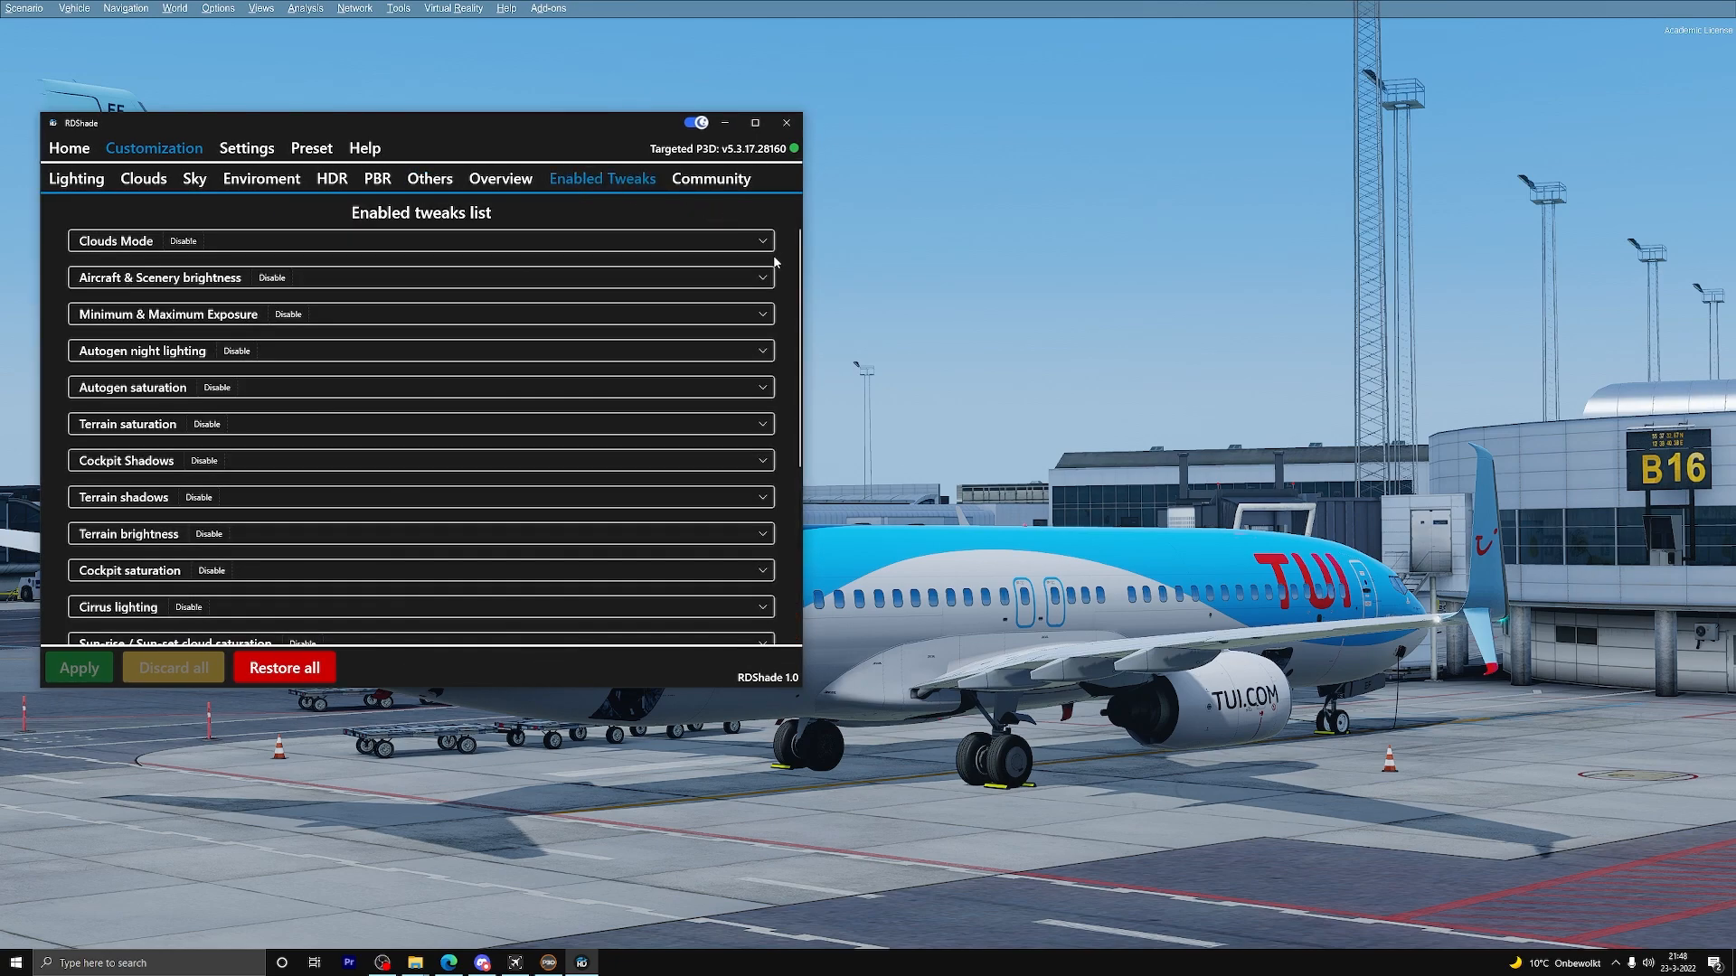
click(514, 316)
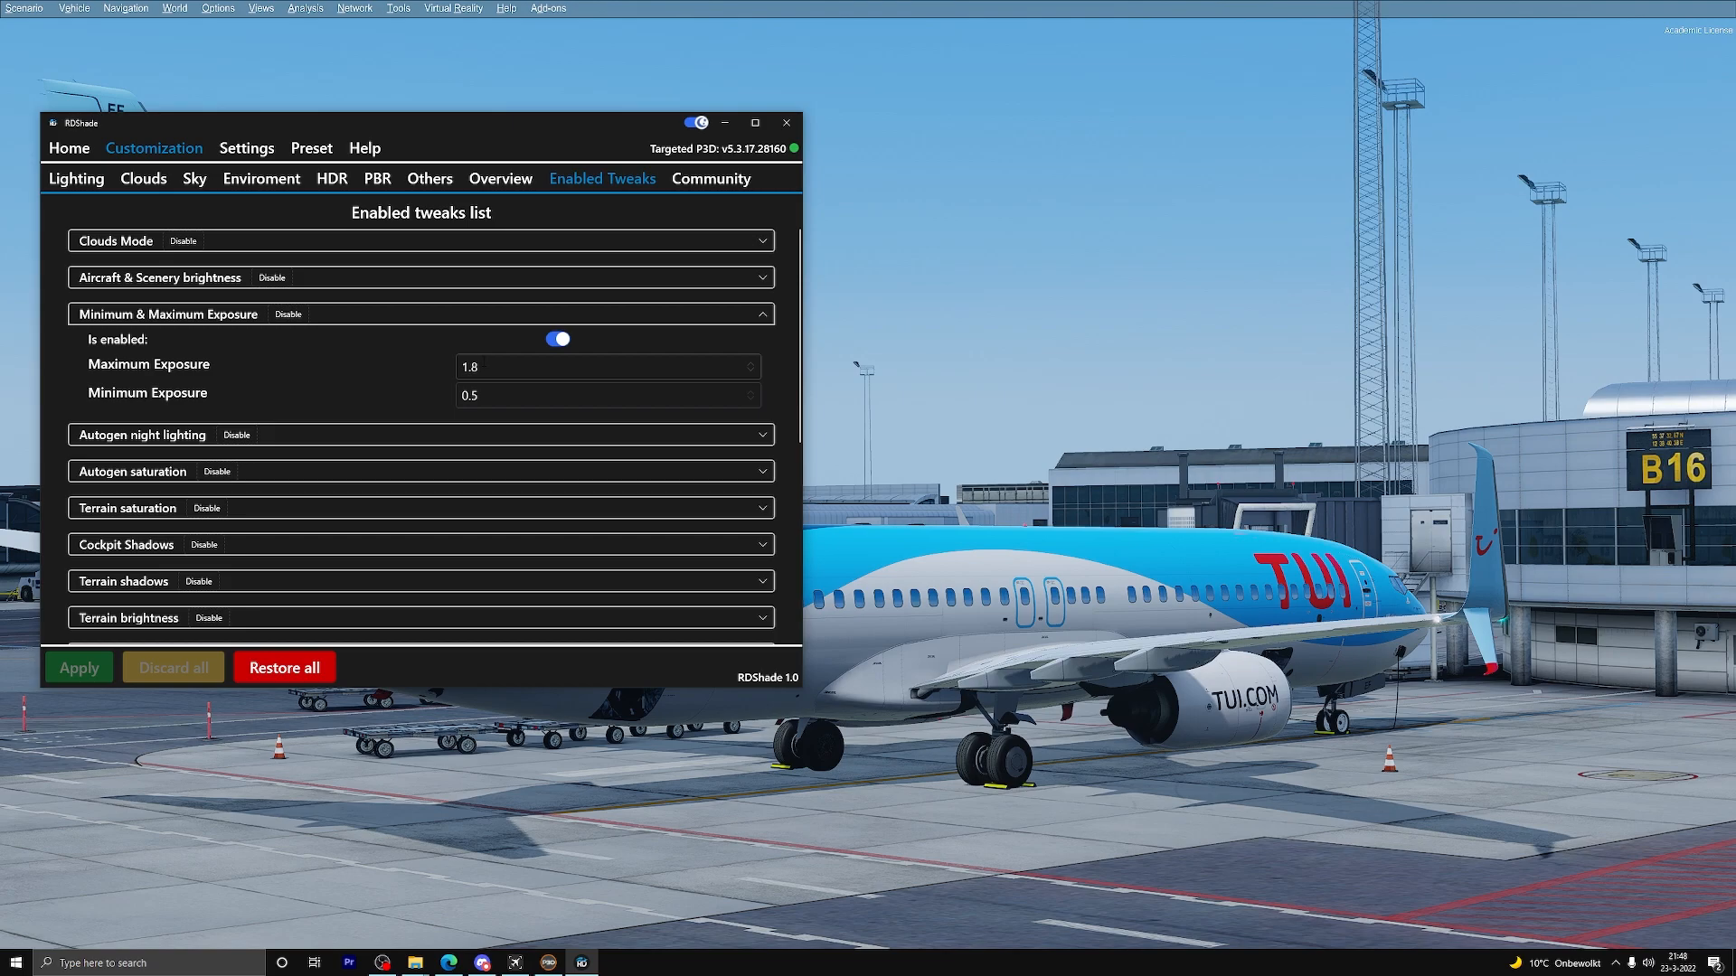
drag(569, 123, 703, 202)
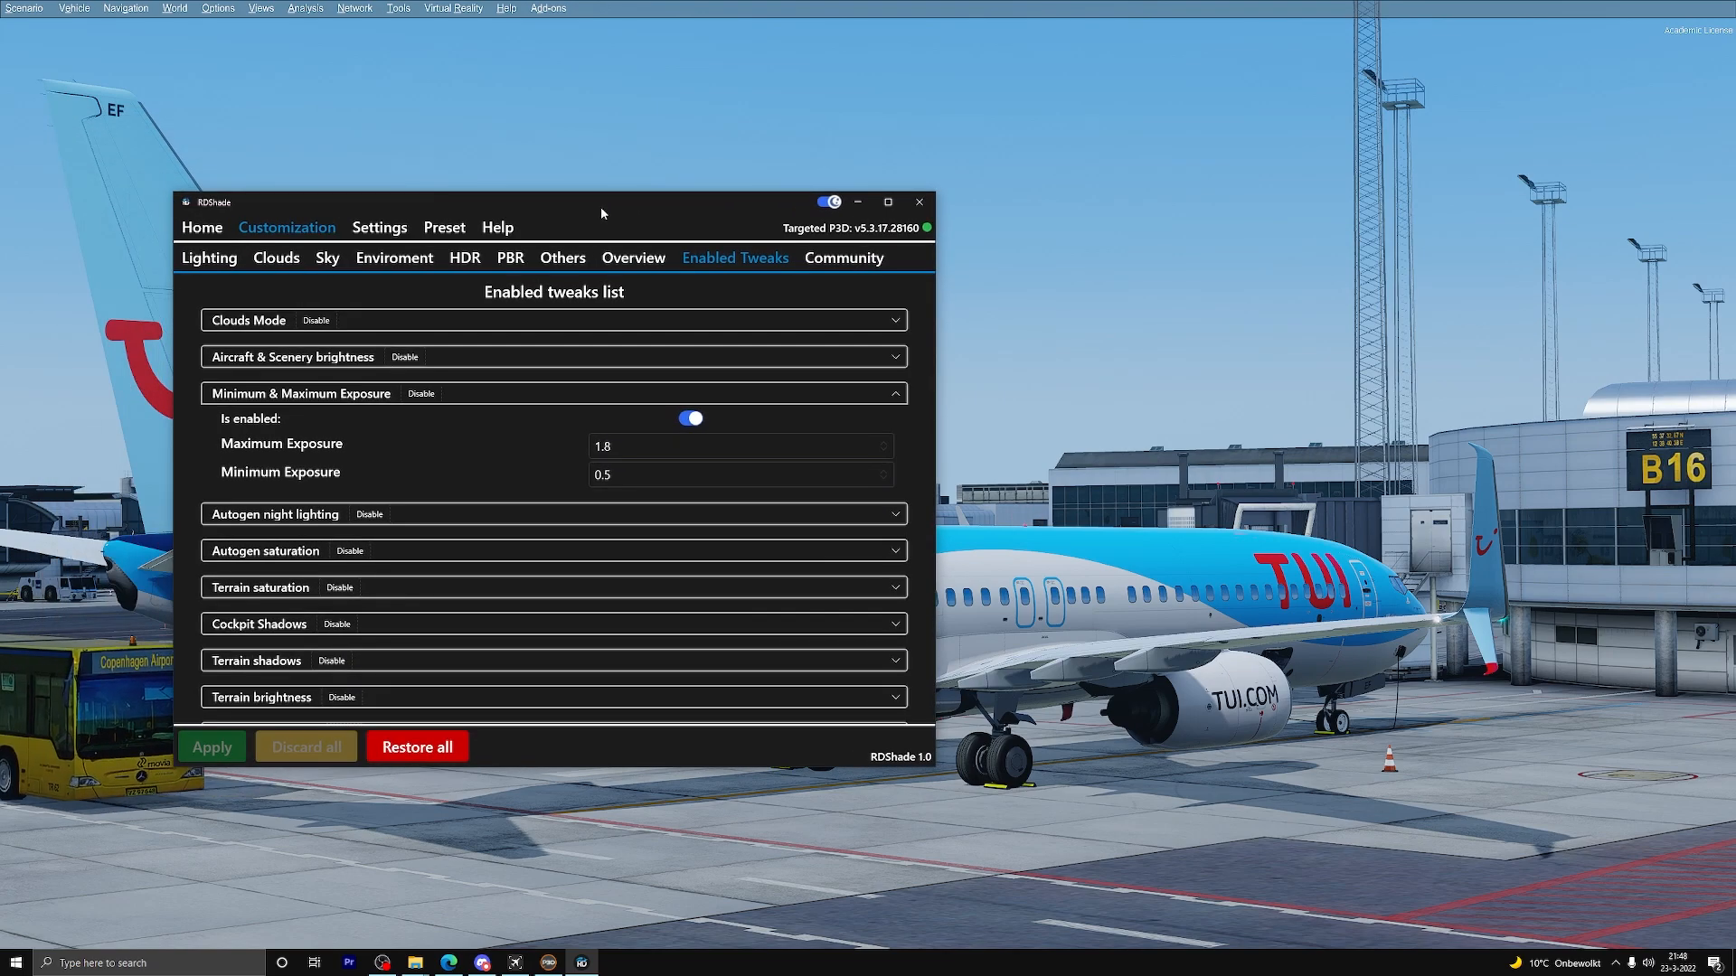
Look at the Cirrus lighting tweak under Clouds and review the program's Settings page
click(280, 261)
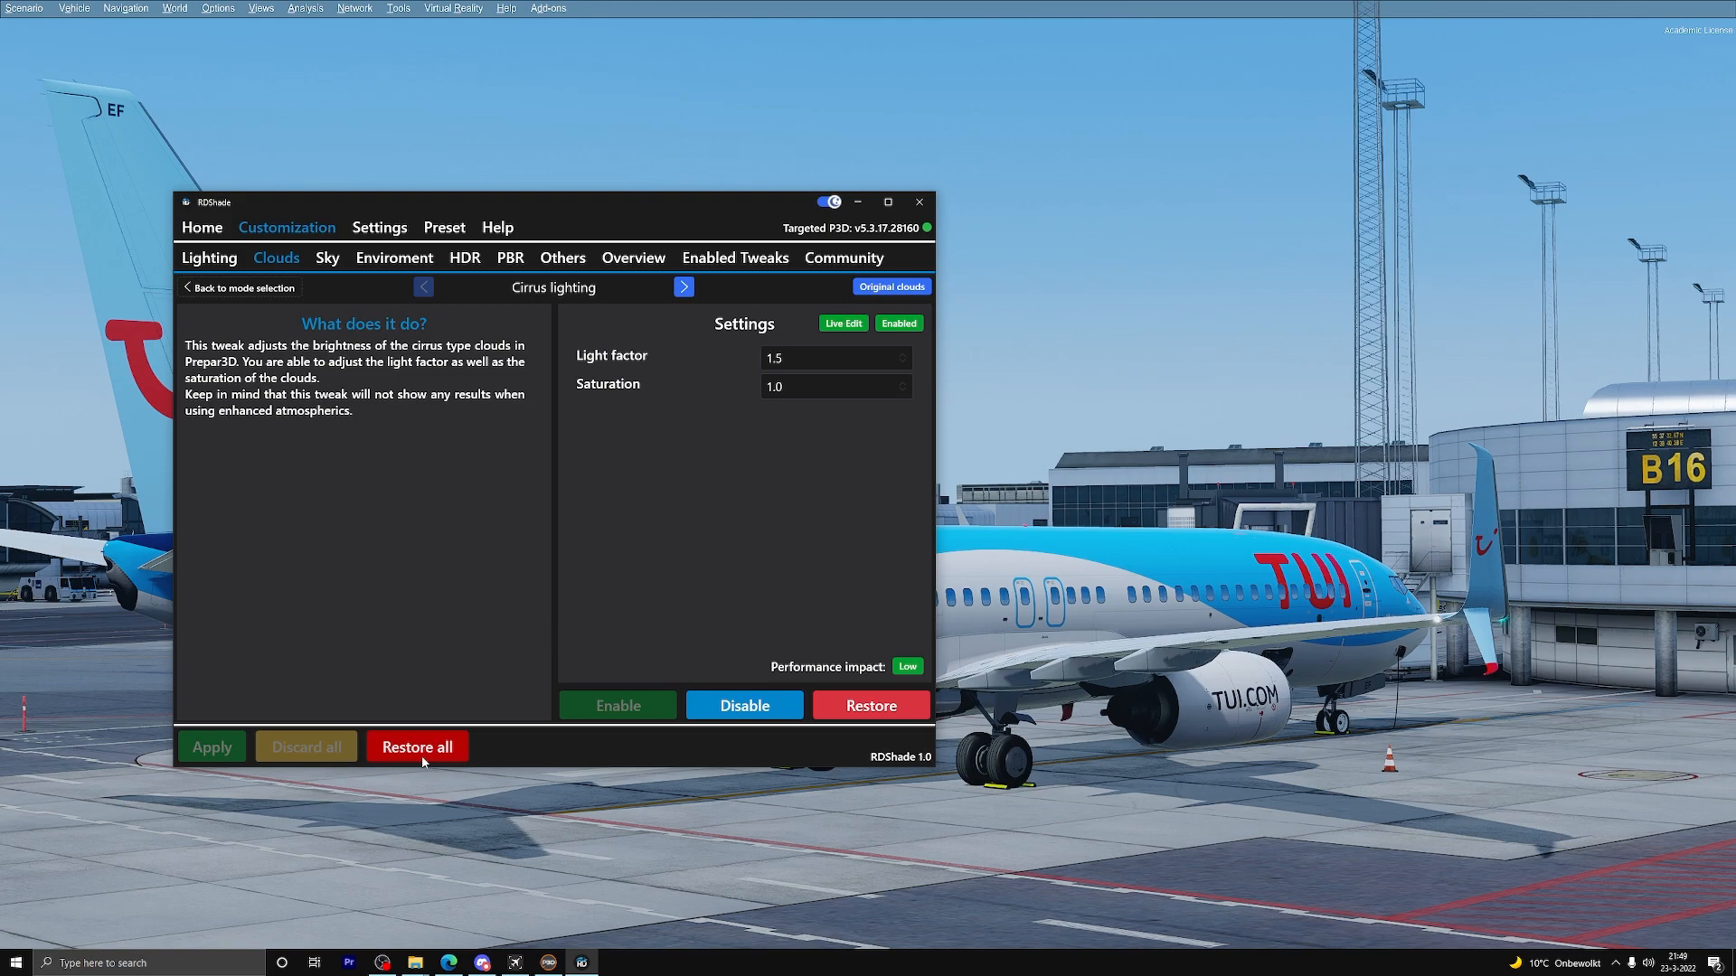
click(380, 226)
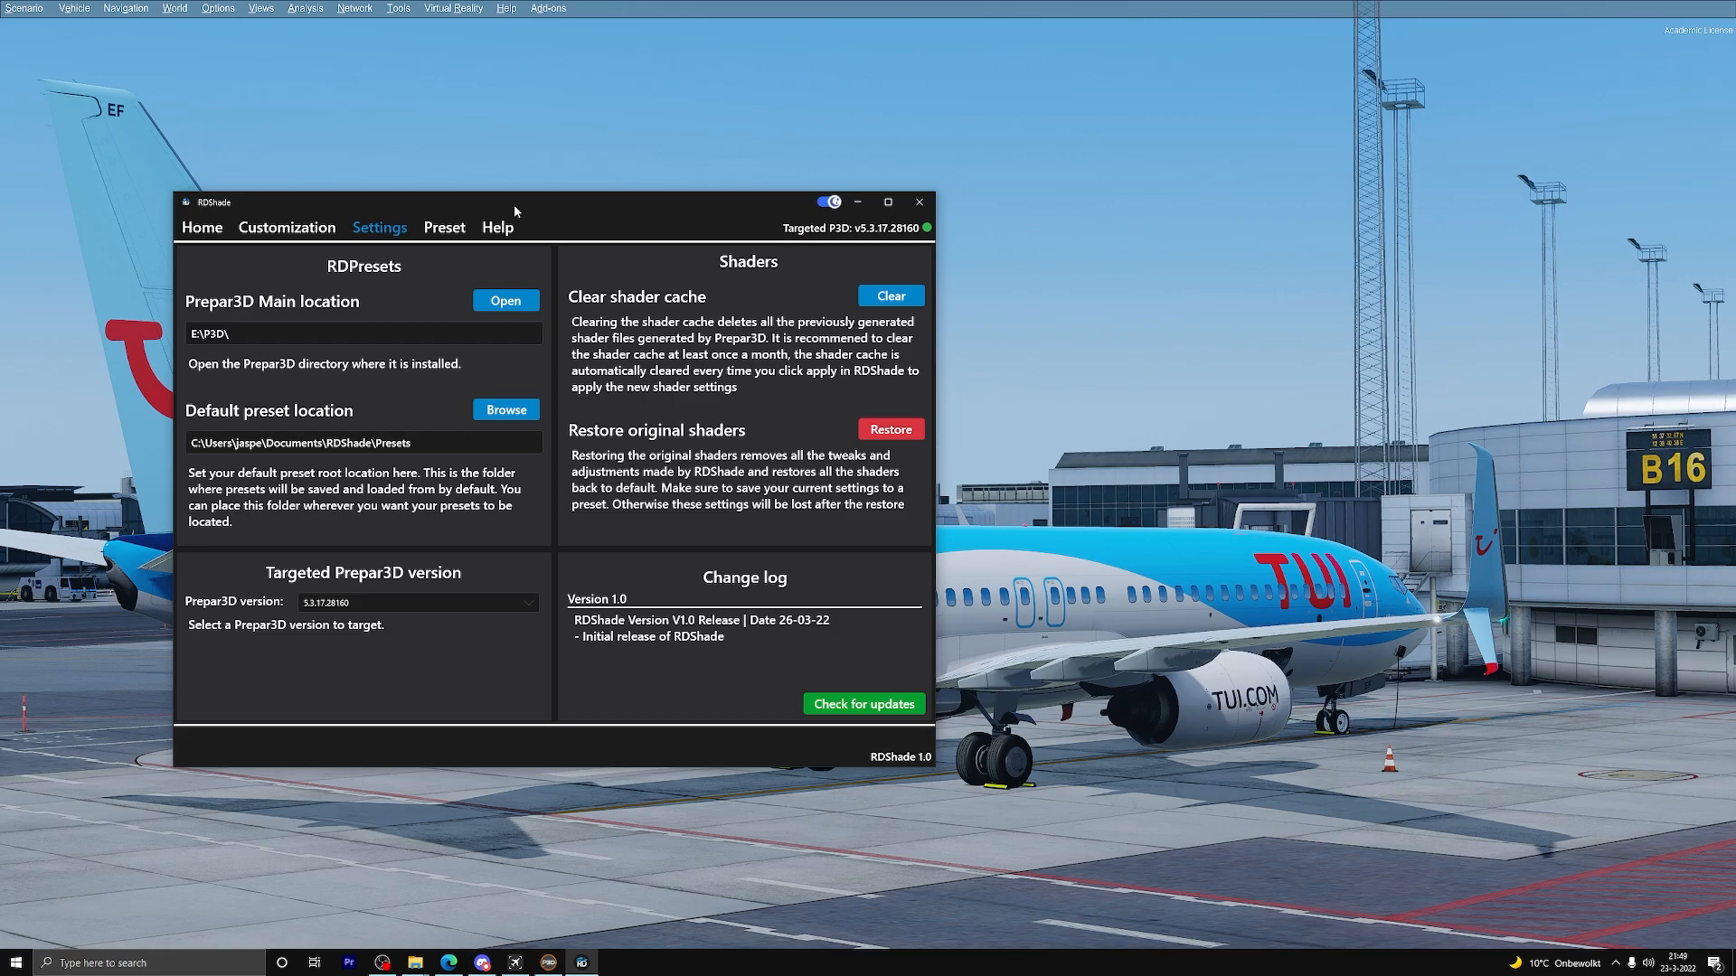
drag(514, 207, 777, 184)
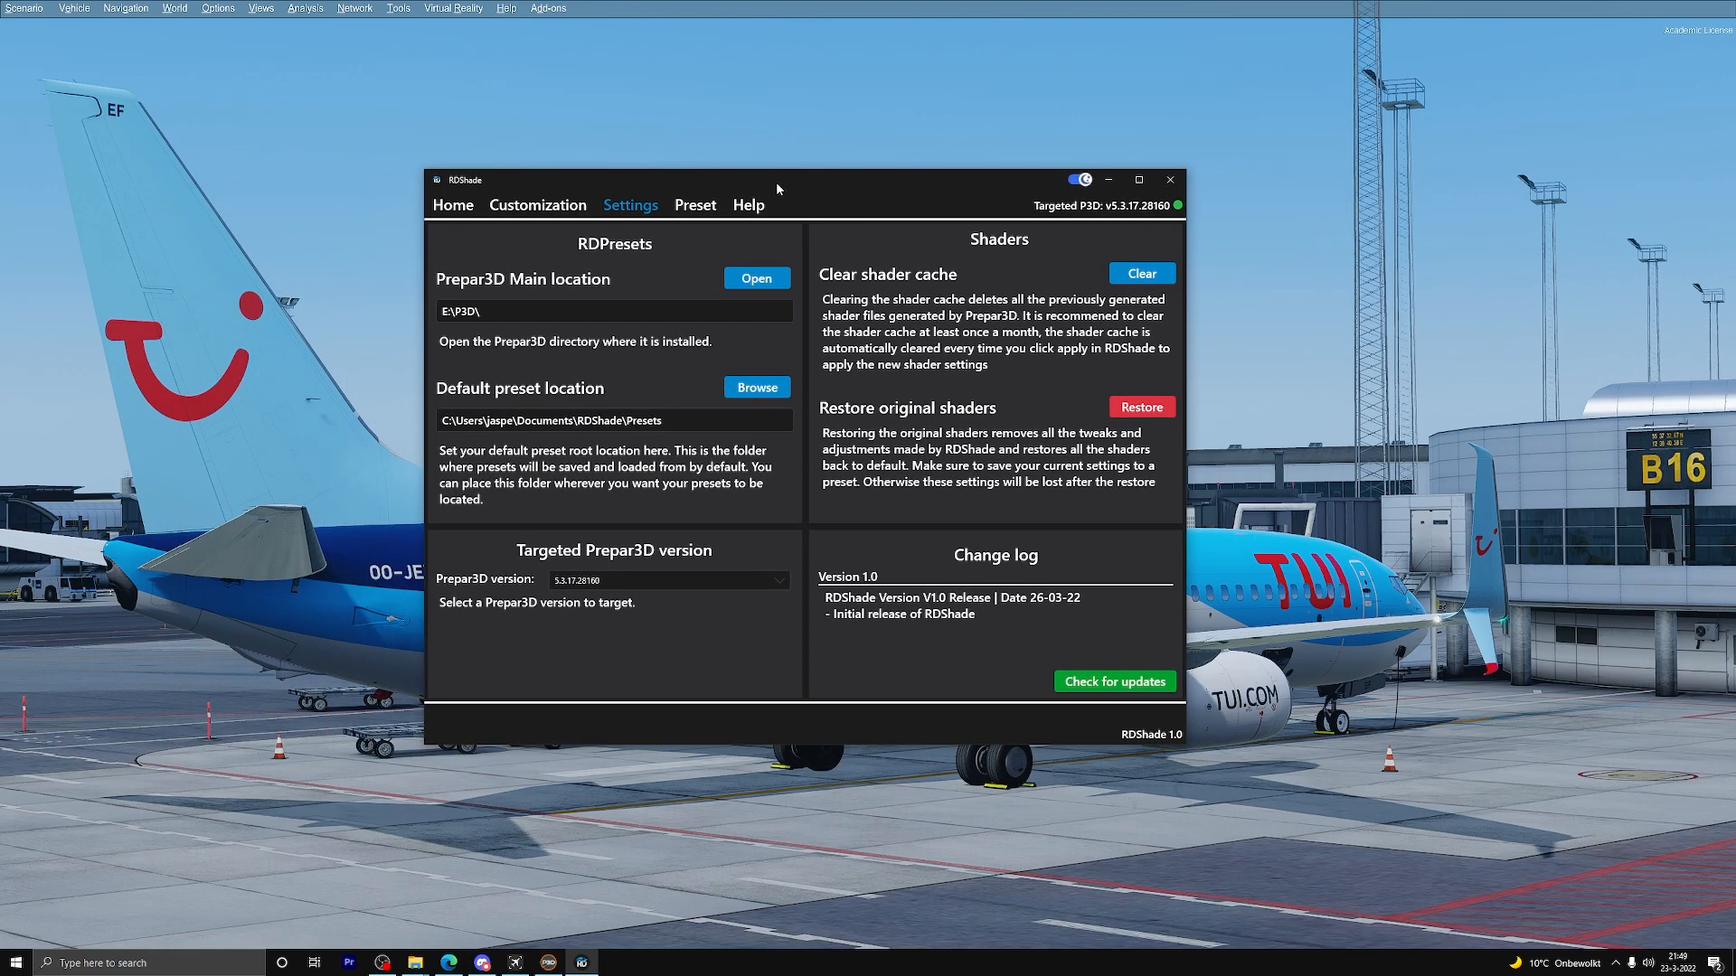
Save the current preset to the Desktop, replacing the existing file "natural preset (made by simflyer) V1.0"
click(695, 205)
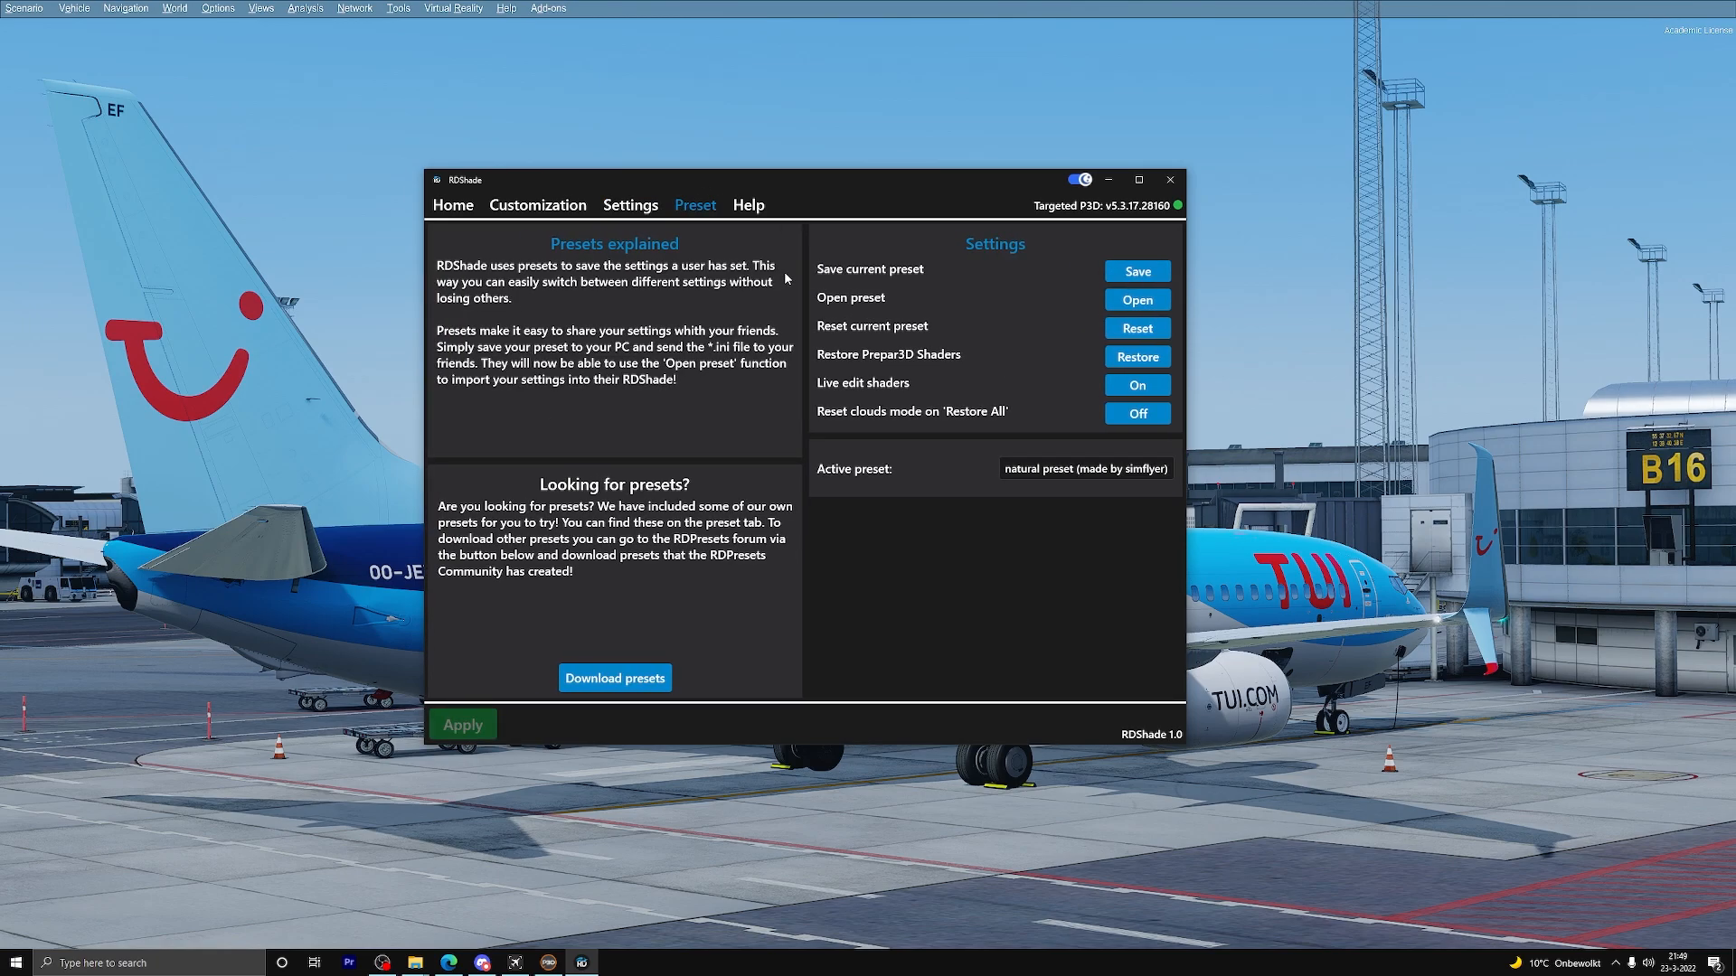
click(1137, 271)
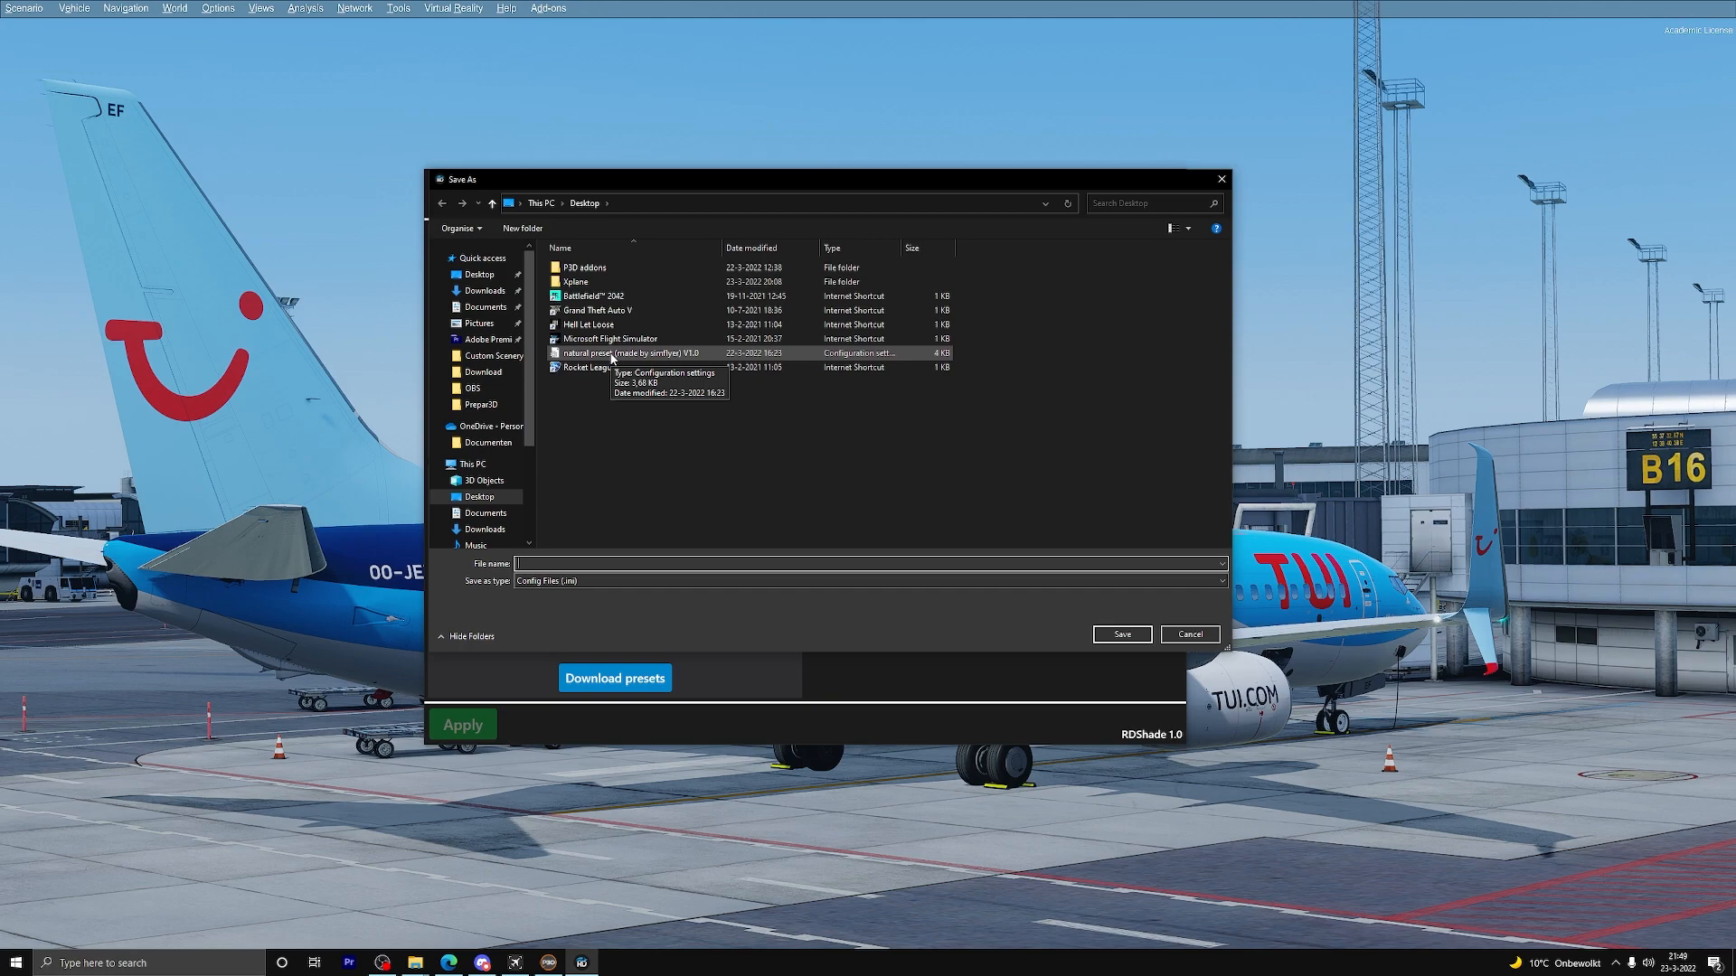
double_click(611, 354)
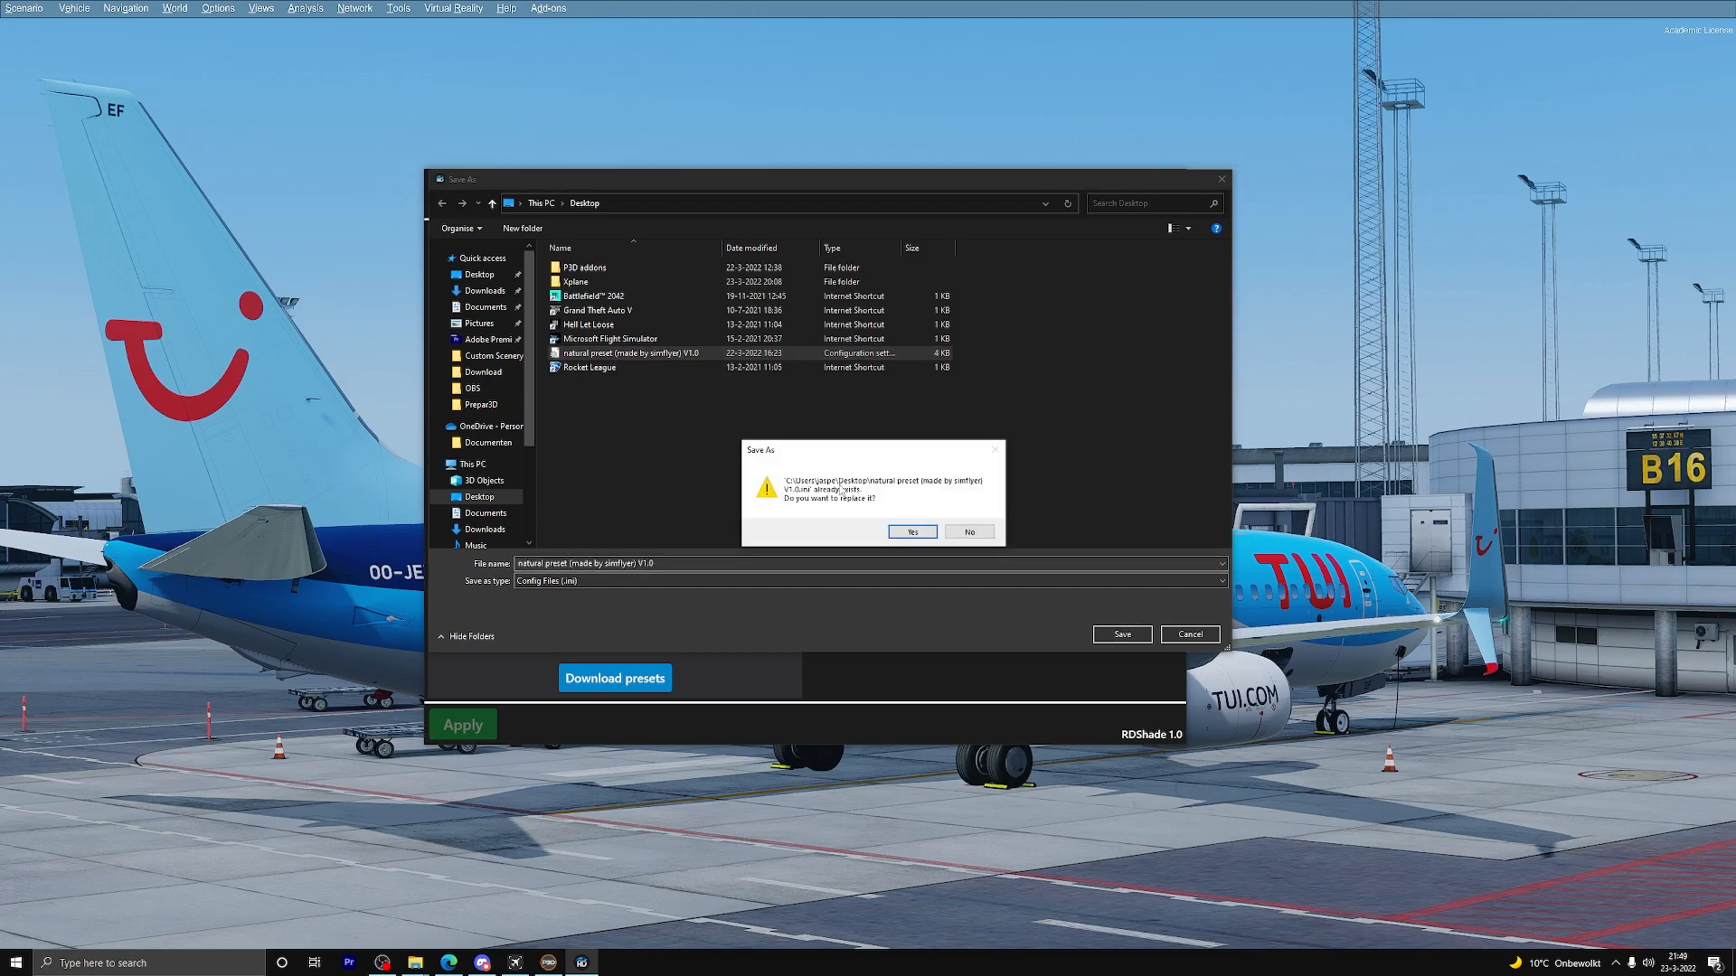
click(909, 529)
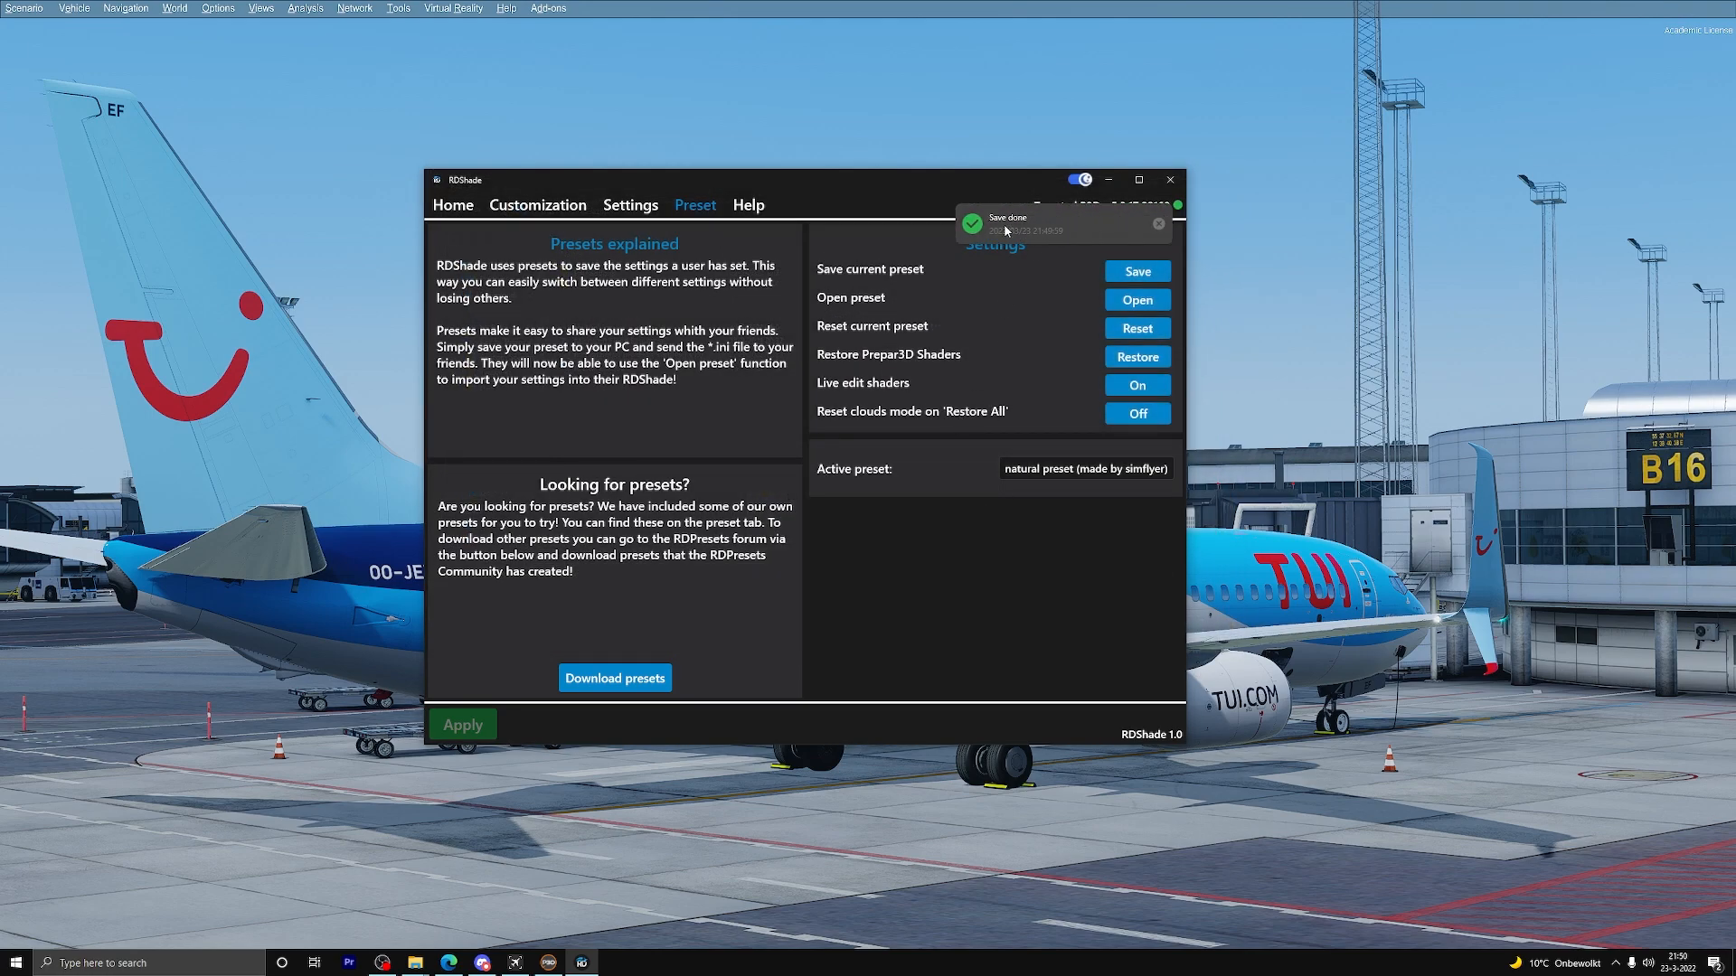